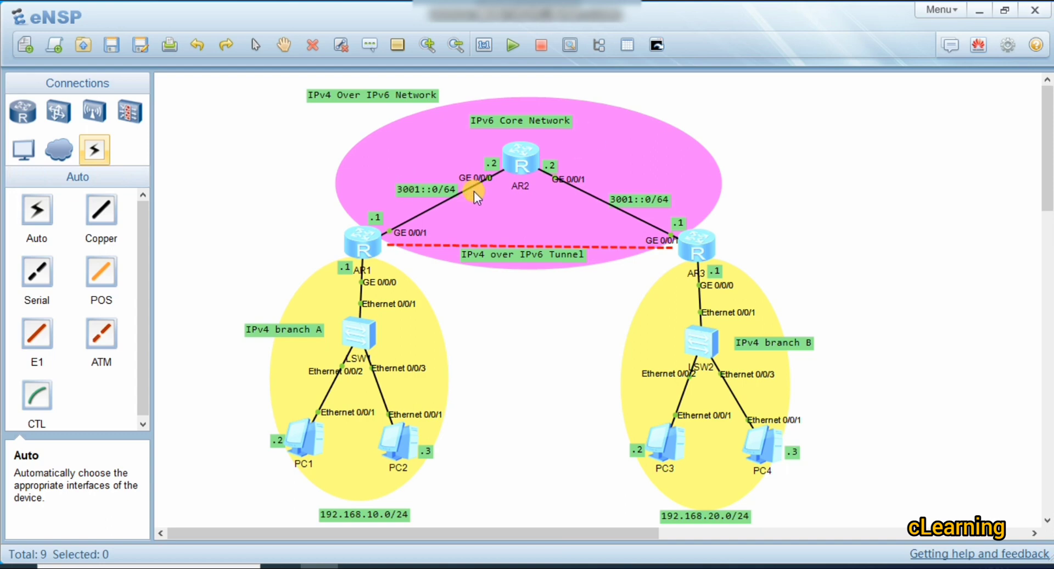
# Change the subnet label on the AR2–AR3 link to 3002::0/64 and nudge the pink core network ellipse
pyautogui.doubleClick(618, 199)
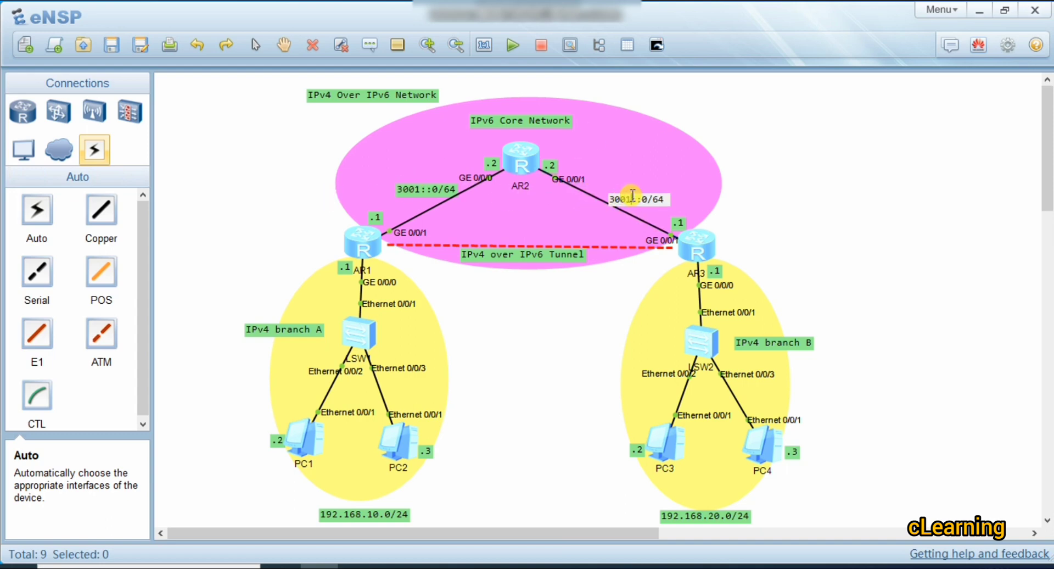
pyautogui.press('BackSpace')
pyautogui.write('2')
pyautogui.click(909, 189)
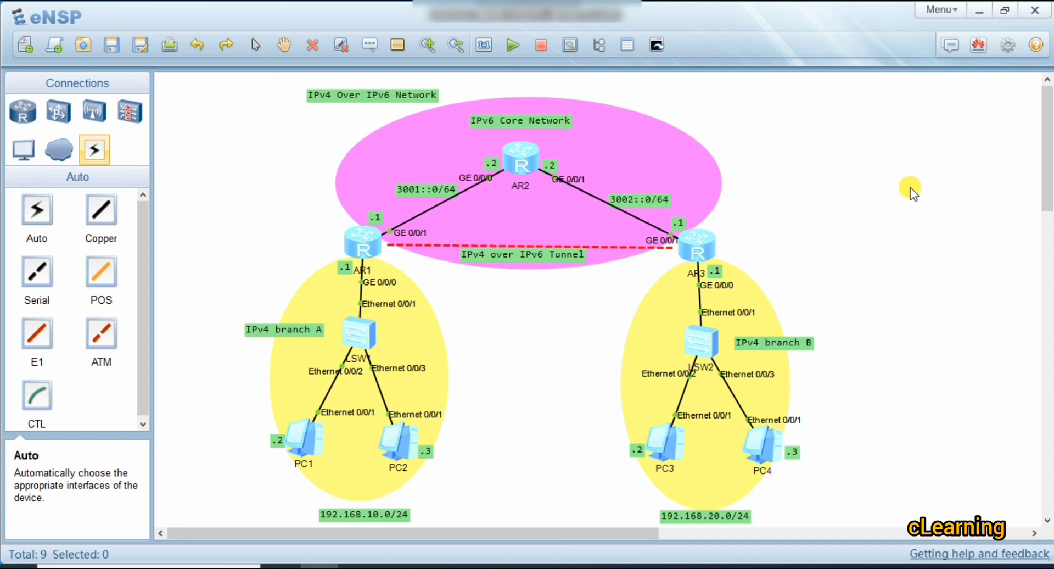
pyautogui.moveTo(420, 153)
pyautogui.mouseDown()
pyautogui.moveTo(409, 153)
pyautogui.moveTo(427, 157)
pyautogui.mouseUp()
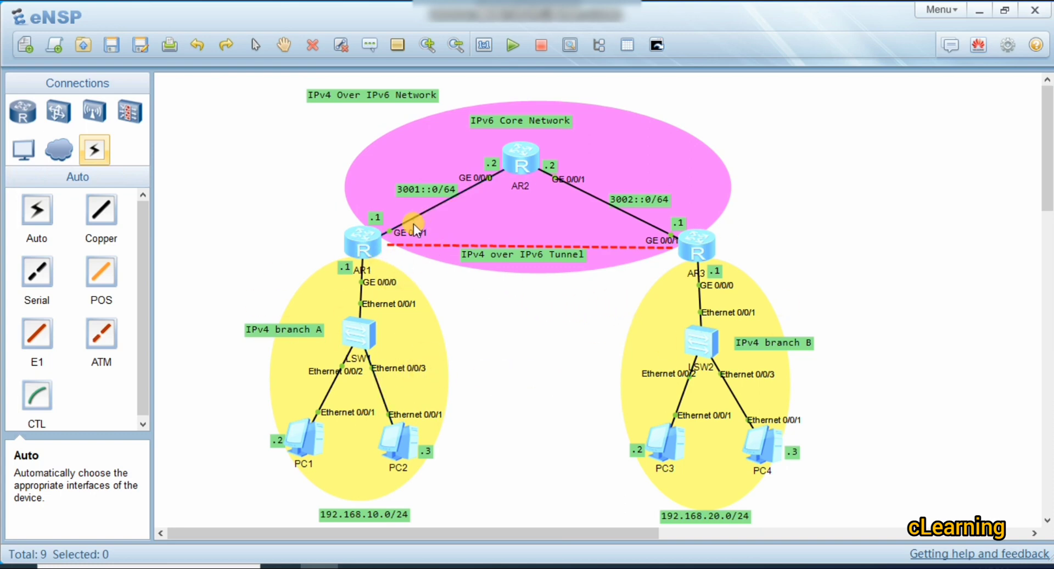
pyautogui.moveTo(425, 142); pyautogui.dragTo(417, 144)
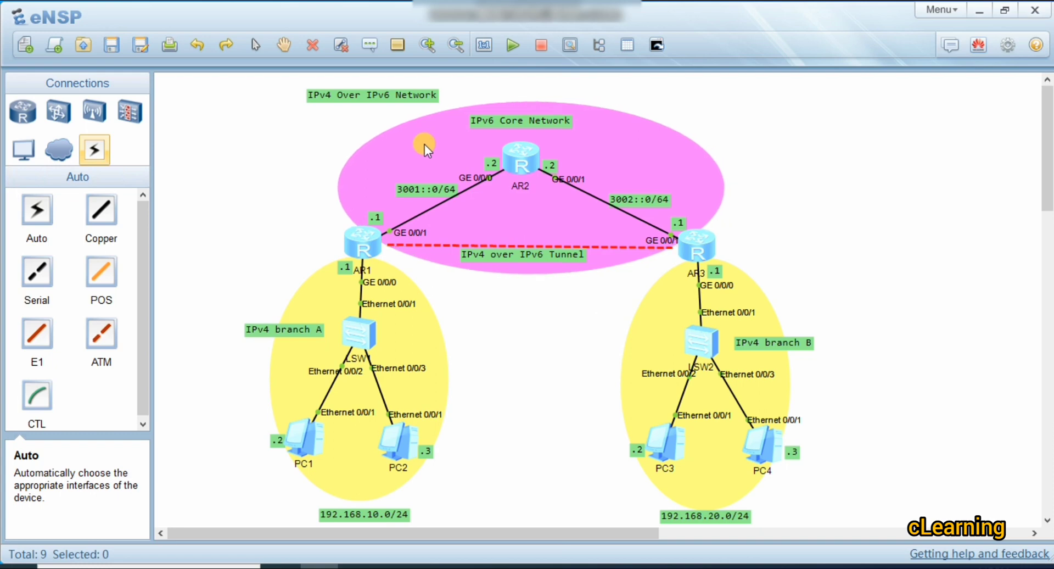
# Open AR1's console maximized and enter the system view
pyautogui.doubleClick(383, 246)
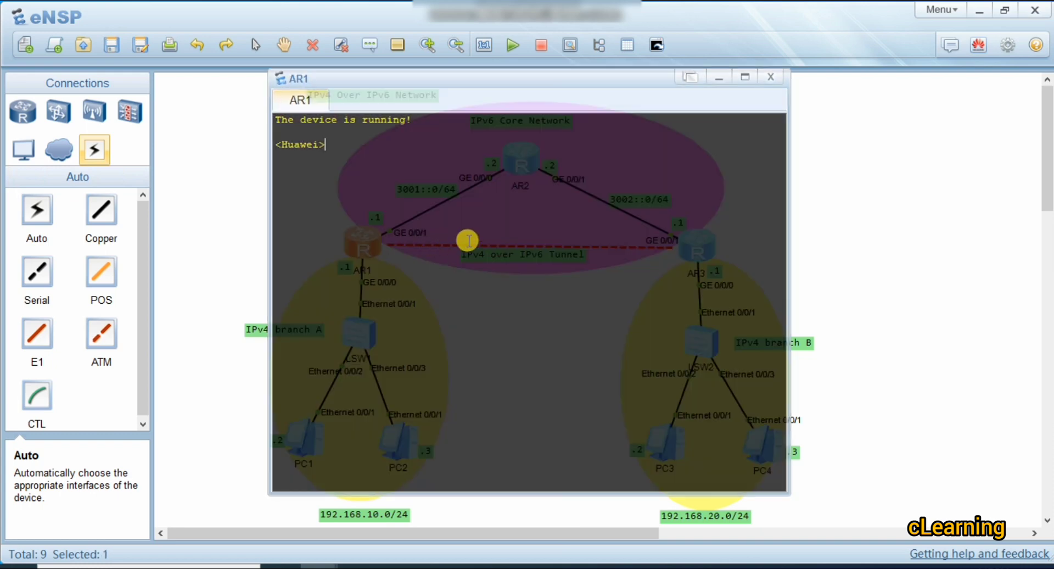
pyautogui.doubleClick(462, 81)
pyautogui.write('sys')
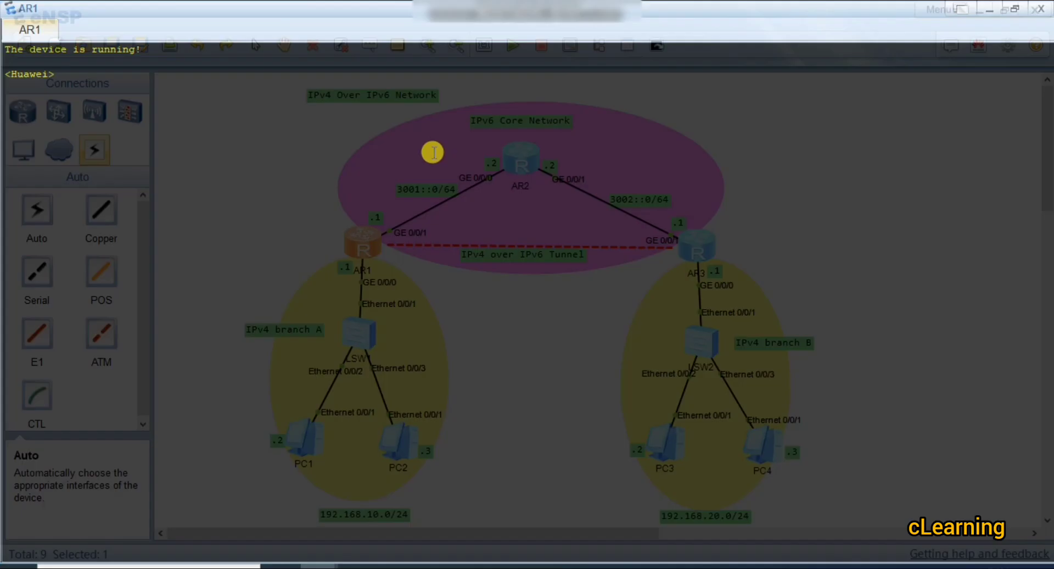
pyautogui.press('Return')
pyautogui.press('Return')
# Enable IPv6 globally on AR1 with the ipv6 command
pyautogui.write('ipv')
pyautogui.press('Tab')
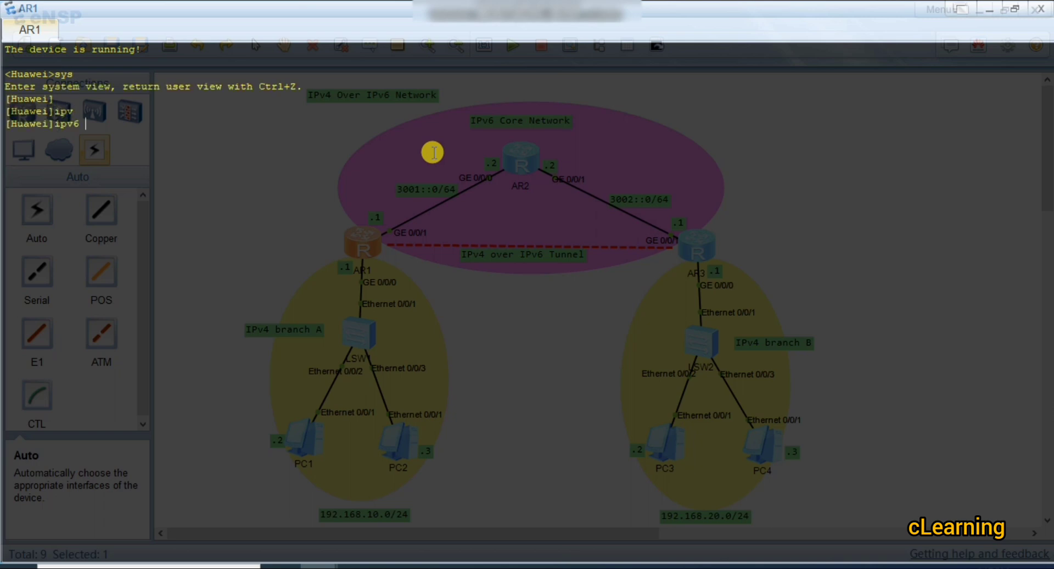
pyautogui.press('Return')
pyautogui.press('Return')
pyautogui.press('Return')
pyautogui.press('Return')
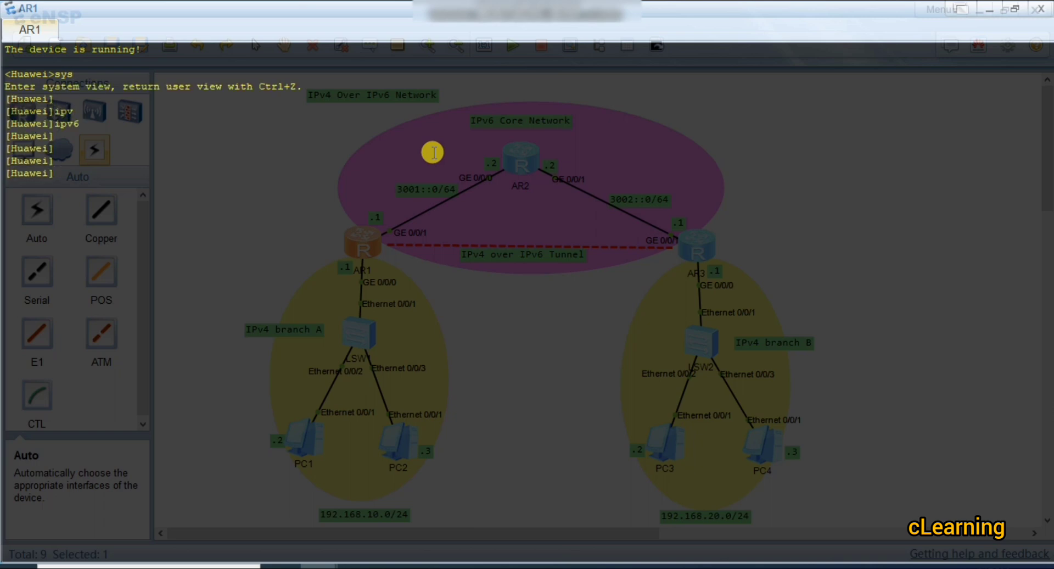
# Enter interface GigabitEthernet 0/0/1 on AR1 and enable IPv6 on it
pyautogui.write('int')
pyautogui.press('Tab')
pyautogui.write('g')
pyautogui.press('Tab')
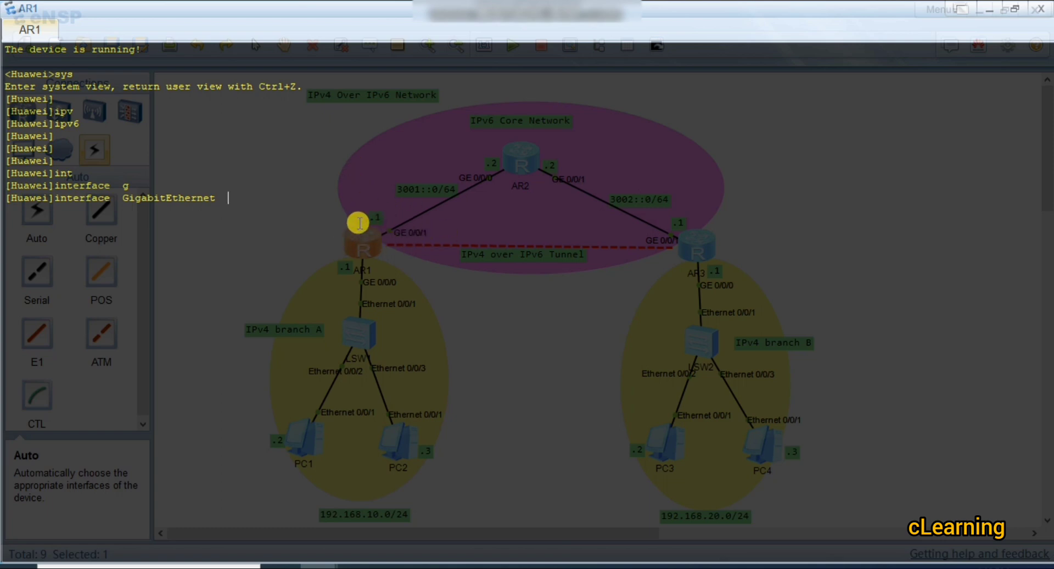
pyautogui.write('0/0/')
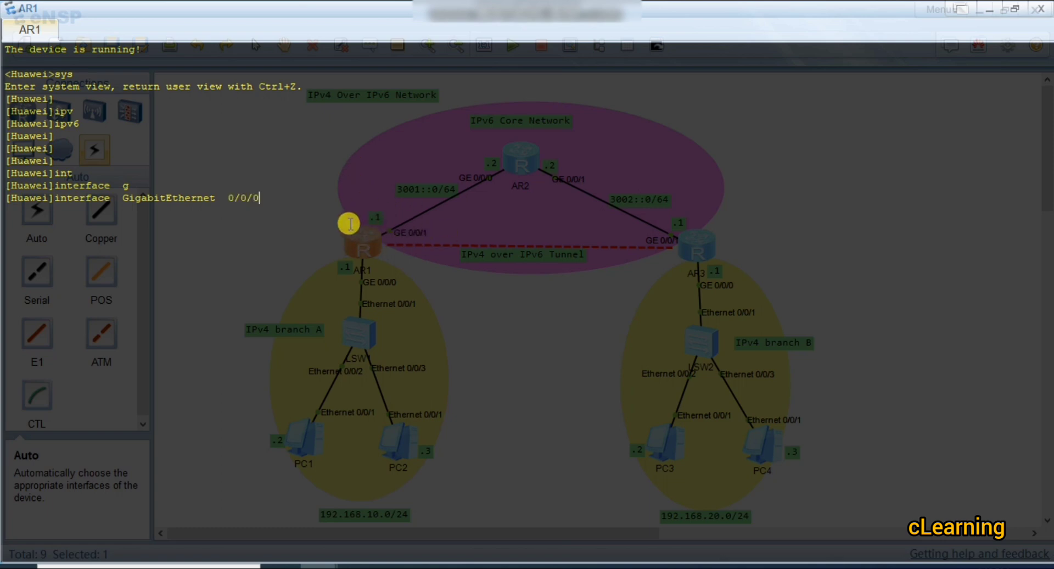
pyautogui.write('1')
pyautogui.press('Return')
pyautogui.press('Return')
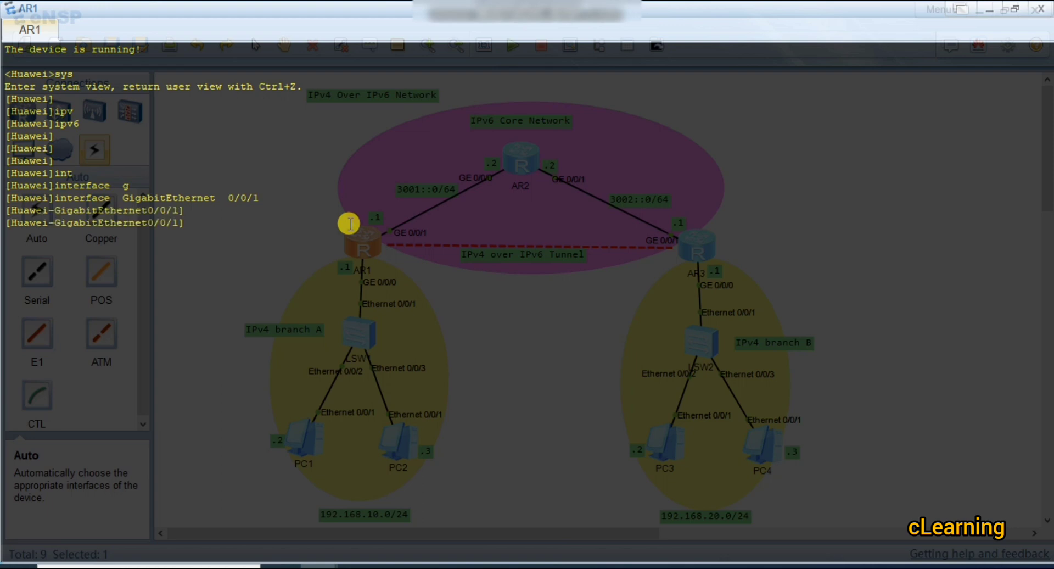
pyautogui.write('ipv')
pyautogui.press('Tab')
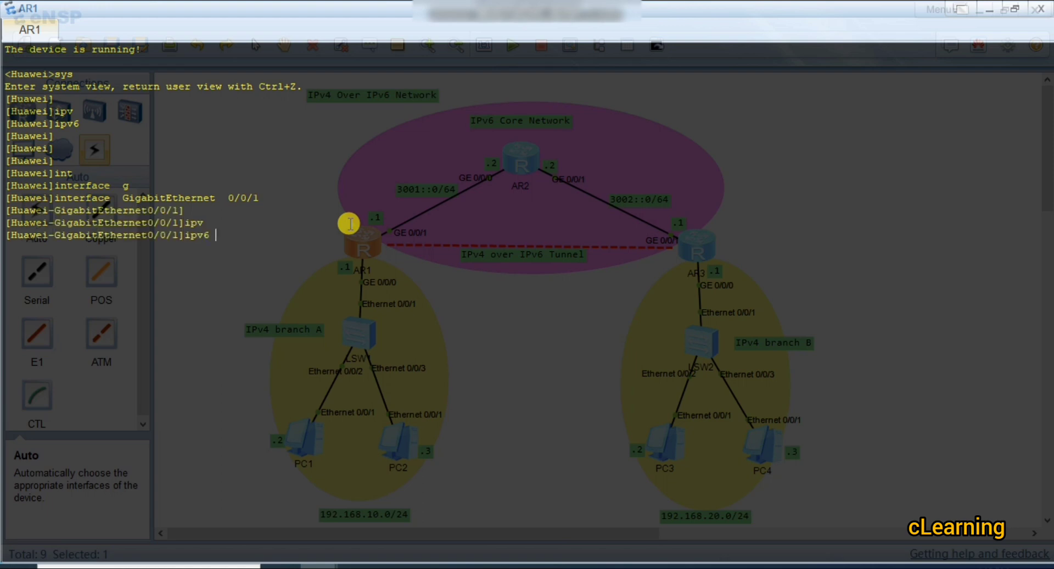
pyautogui.write('en')
pyautogui.press('Tab')
pyautogui.press('Return')
pyautogui.press('Return')
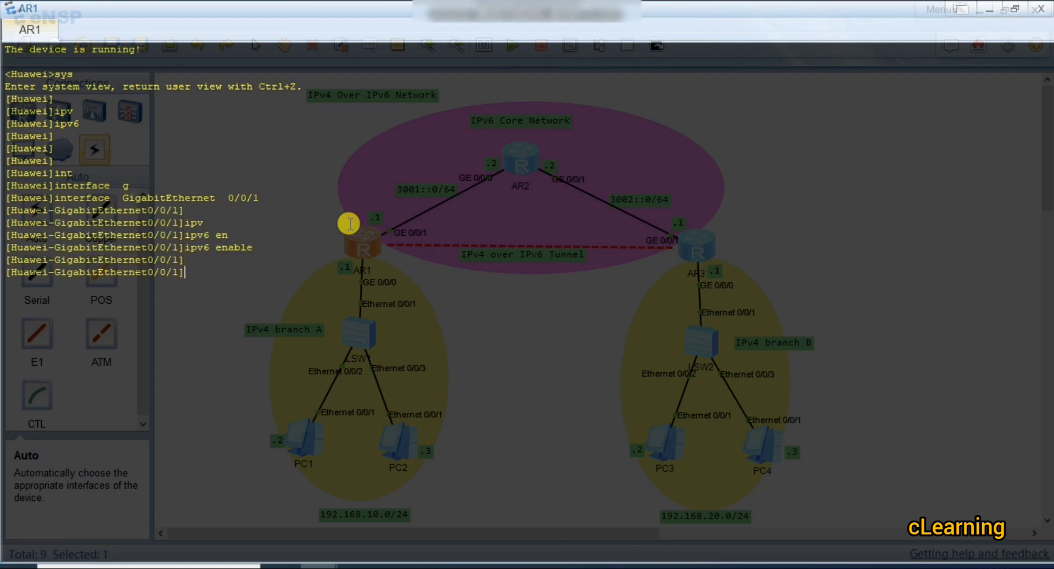
# Assign IPv6 address 3001::1 with prefix length 64 to AR1's GigabitEthernet 0/0/1 and return to the system view
pyautogui.write('ipv')
pyautogui.press('Tab')
pyautogui.write('ad')
pyautogui.press('Tab')
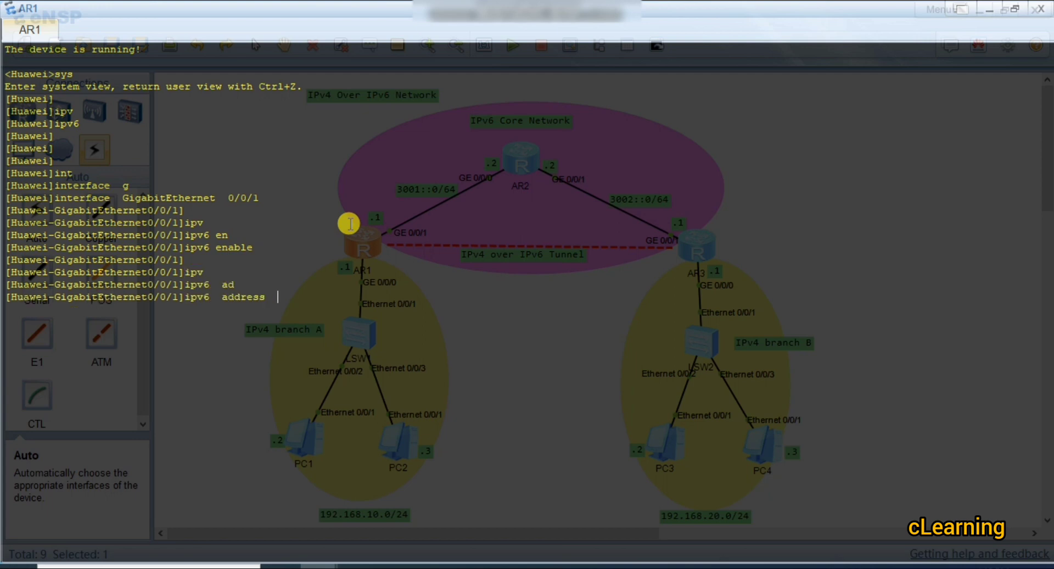
pyautogui.write('3001::1')
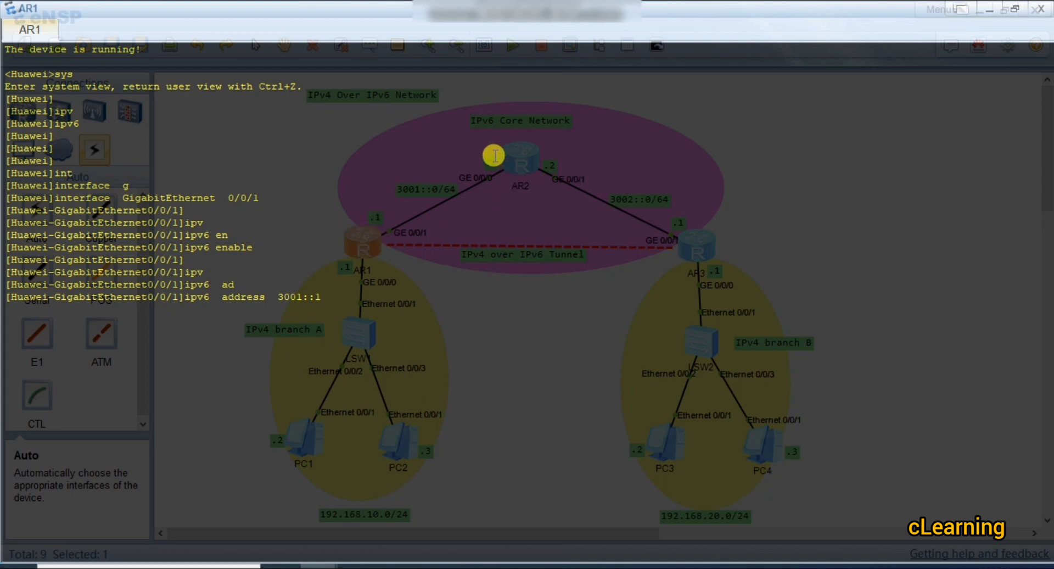
pyautogui.write(' 64')
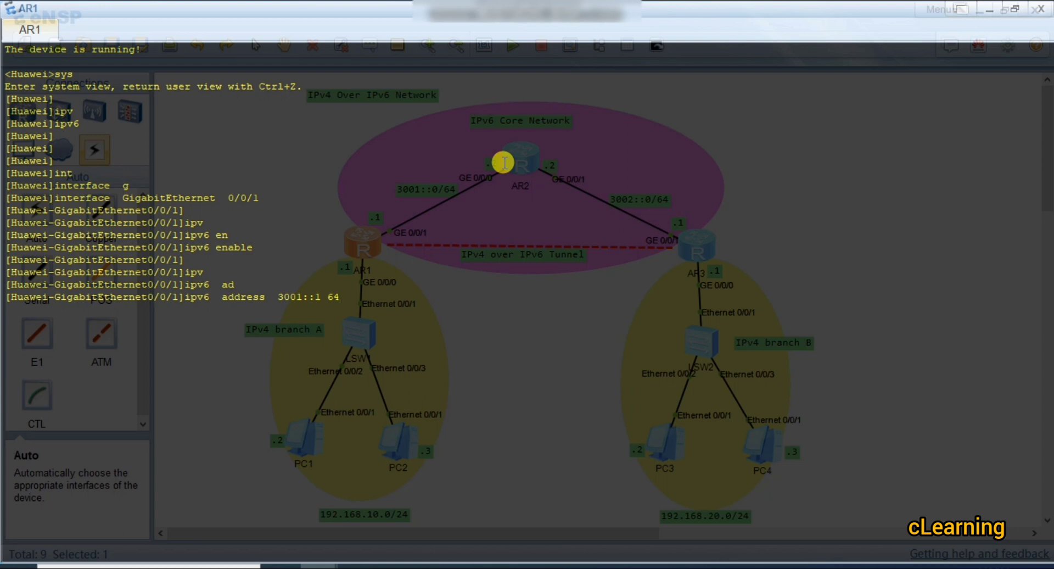
pyautogui.press('Return')
pyautogui.press('Return')
pyautogui.press('Return')
pyautogui.press('Return')
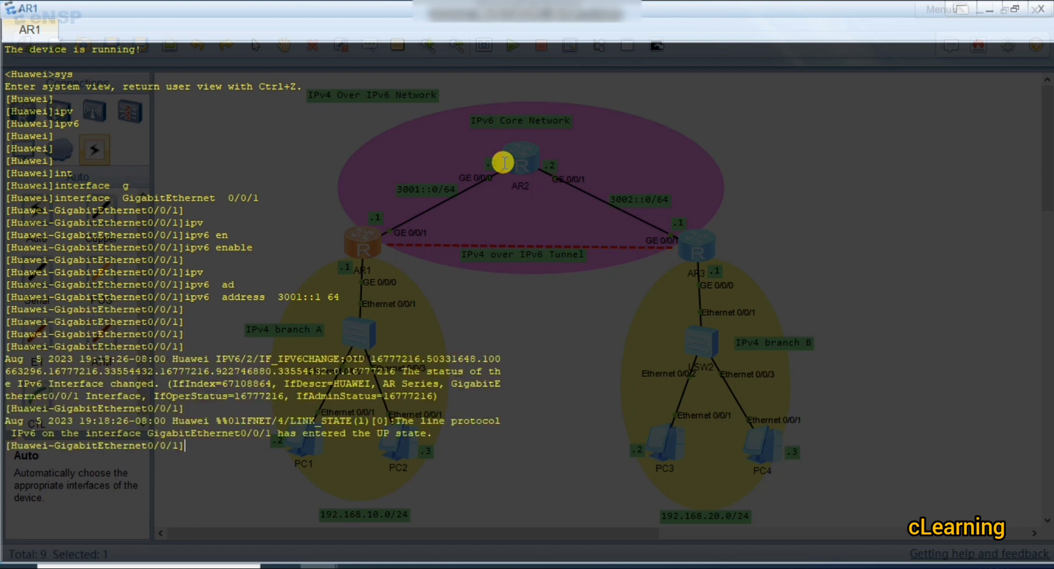
pyautogui.press('Return')
pyautogui.press('Return')
pyautogui.write('q')
pyautogui.press('Return')
pyautogui.press('Return')
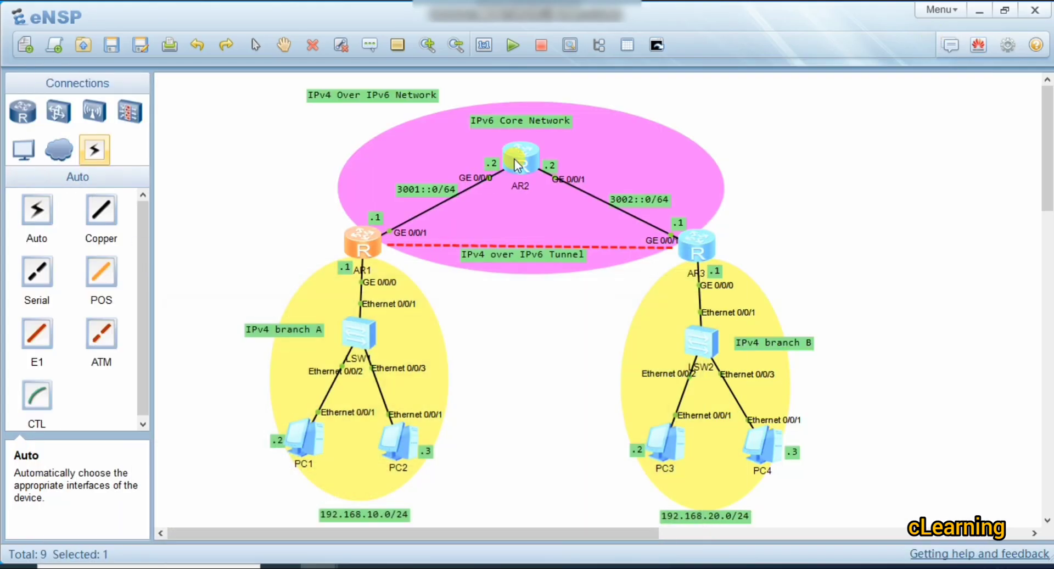
# Open AR2's console and enter the system view
pyautogui.doubleClick(516, 164)
pyautogui.write('sts')
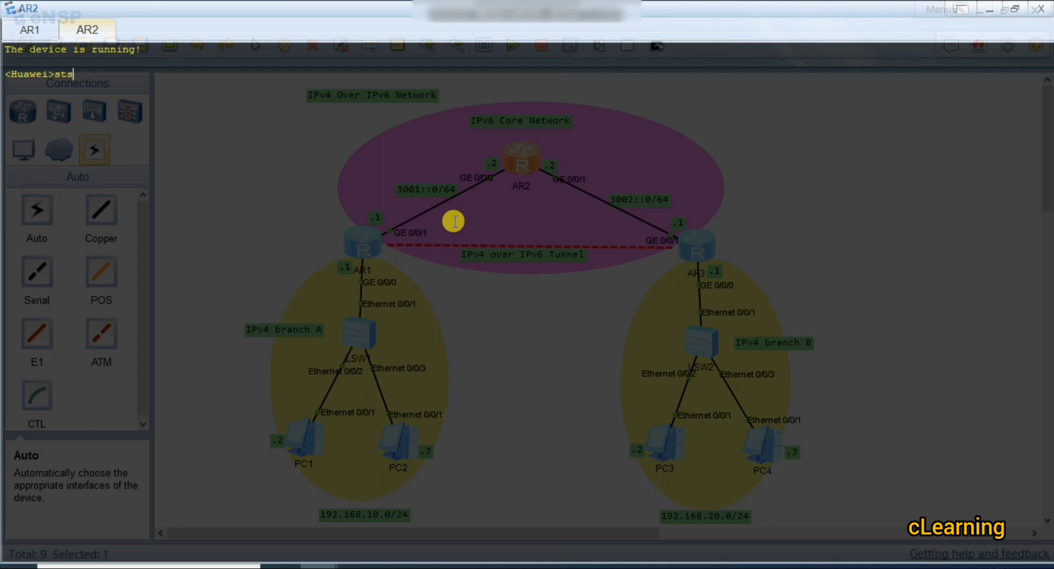
pyautogui.press('BackSpace')
pyautogui.press('BackSpace')
pyautogui.write('ys')
pyautogui.press('Tab')
pyautogui.press('Return')
pyautogui.press('Return')
pyautogui.press('Return')
pyautogui.press('Return')
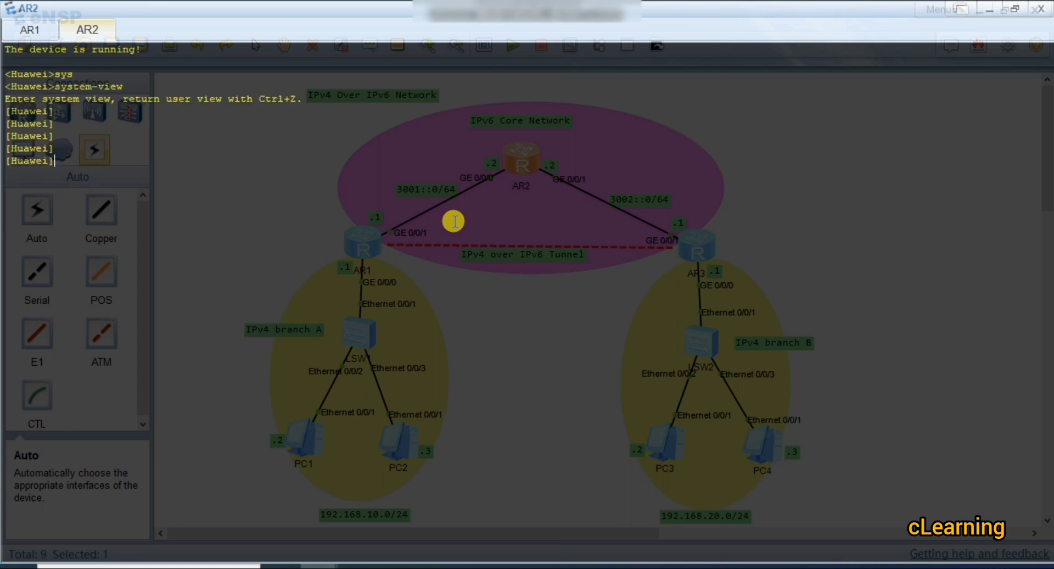
# Enable IPv6 globally on AR2 with the ipv6 command
pyautogui.write('ipv')
pyautogui.press('Tab')
pyautogui.press('Return')
pyautogui.press('Return')
pyautogui.press('Return')
pyautogui.press('Return')
pyautogui.press('Return')
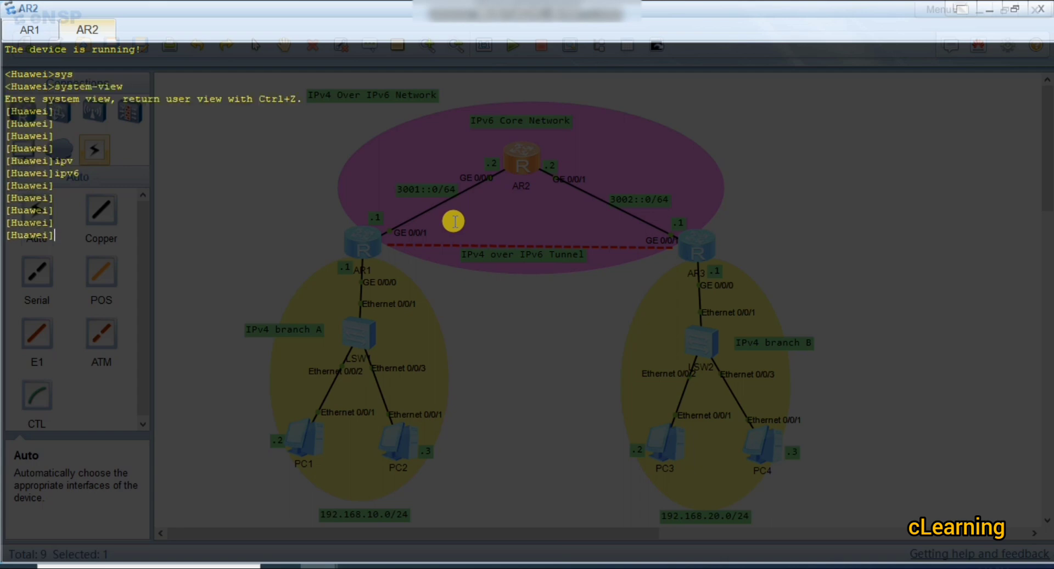
# Enter interface GigabitEthernet 0/0/0 on AR2 and enable IPv6 on it
pyautogui.write('int')
pyautogui.press('Tab')
pyautogui.write('g')
pyautogui.press('Tab')
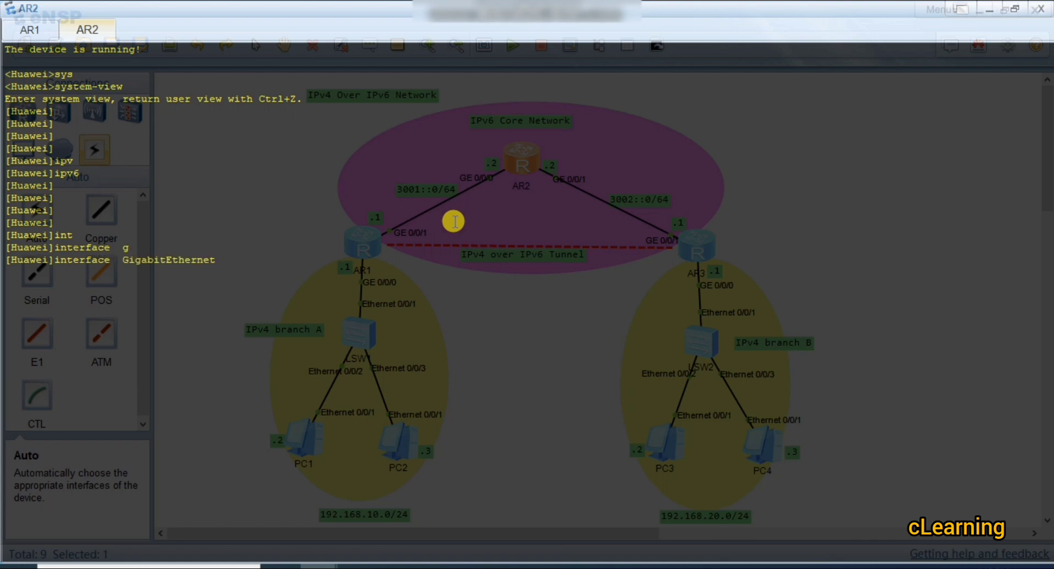
pyautogui.write('0/0/0')
pyautogui.press('Return')
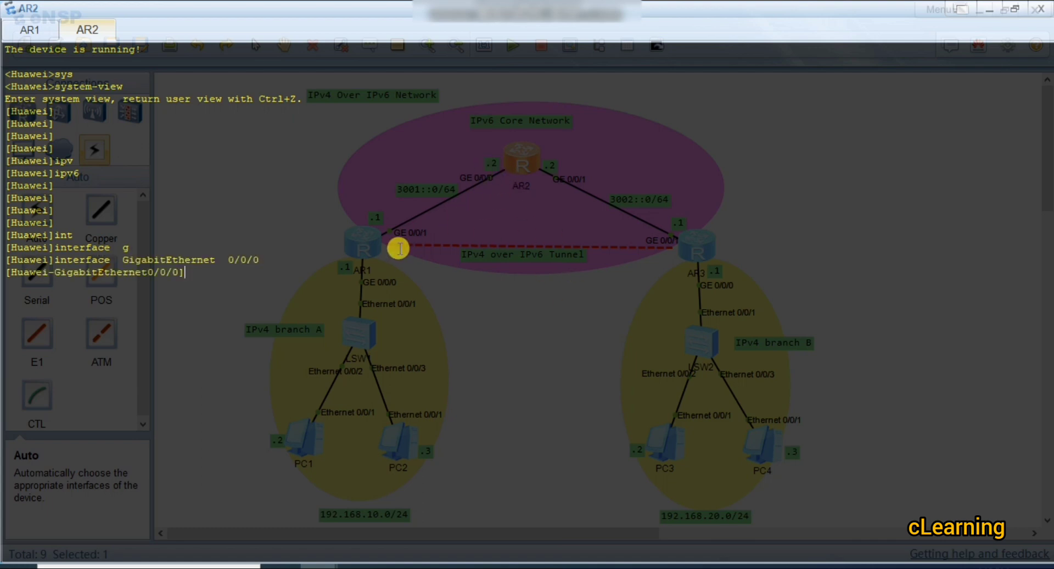
pyautogui.write('ipv')
pyautogui.press('Tab')
pyautogui.write('en')
pyautogui.press('Tab')
pyautogui.press('Return')
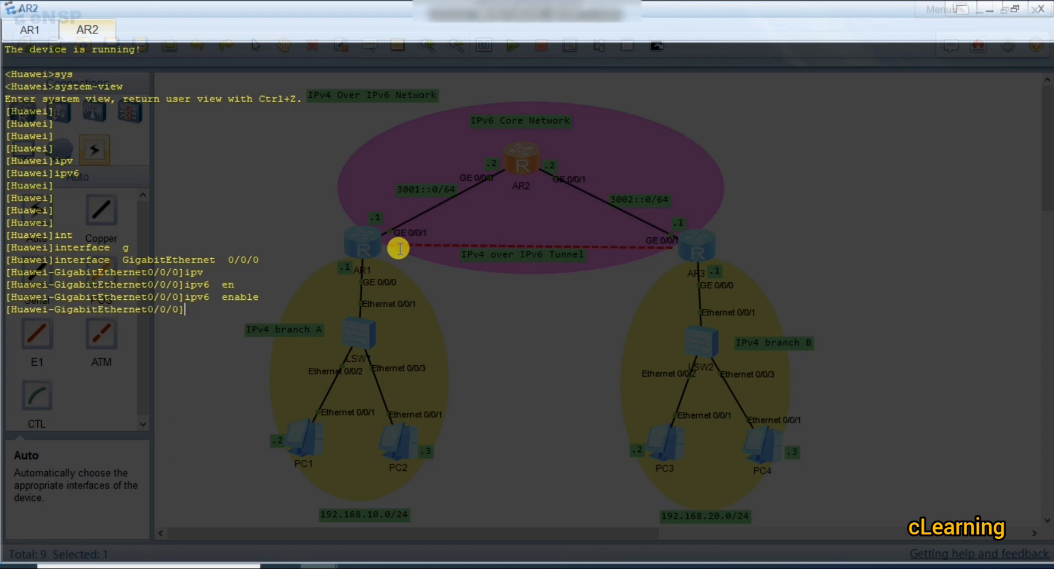
pyautogui.press('Return')
# Assign IPv6 address 3001::2 with prefix length 64 to AR2's GigabitEthernet 0/0/0 and return to the system view
pyautogui.write('ipv')
pyautogui.press('Tab')
pyautogui.write('ad')
pyautogui.press('Tab')
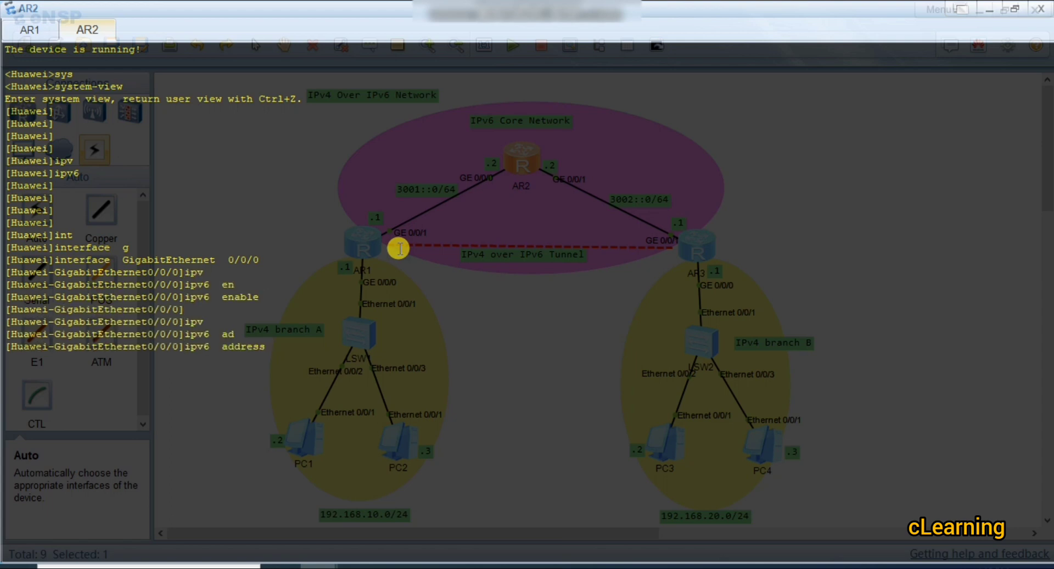
pyautogui.write('3001::')
pyautogui.write('2 n')
pyautogui.press('BackSpace')
pyautogui.write('64')
pyautogui.press('Return')
pyautogui.press('Return')
pyautogui.press('Return')
pyautogui.press('Return')
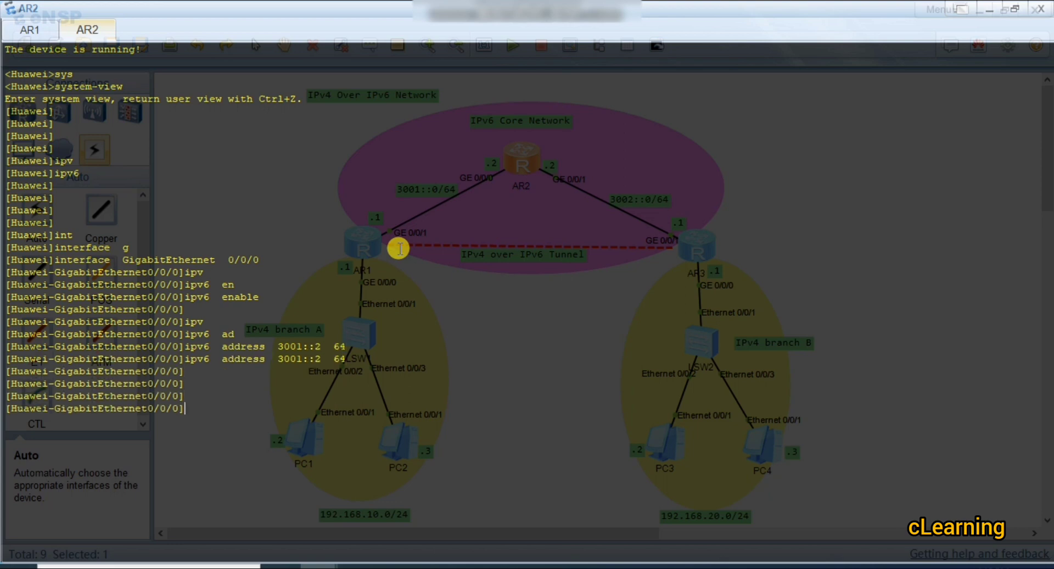
pyautogui.press('Return')
pyautogui.press('Return')
pyautogui.press('Return')
pyautogui.press('Return')
pyautogui.write('q')
pyautogui.press('Return')
# Enter interface GigabitEthernet 0/0/1 on AR2 and enable IPv6 on it
pyautogui.write('interface GigabitEthernet 0/0/0')
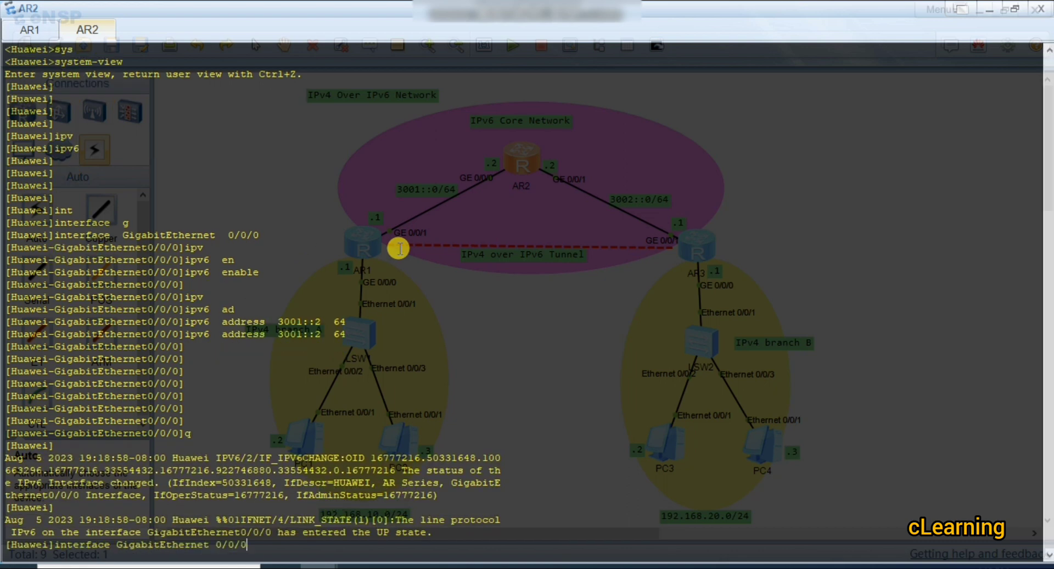
pyautogui.press('BackSpace')
pyautogui.write('1')
pyautogui.press('Return')
pyautogui.press('Return')
pyautogui.press('Return')
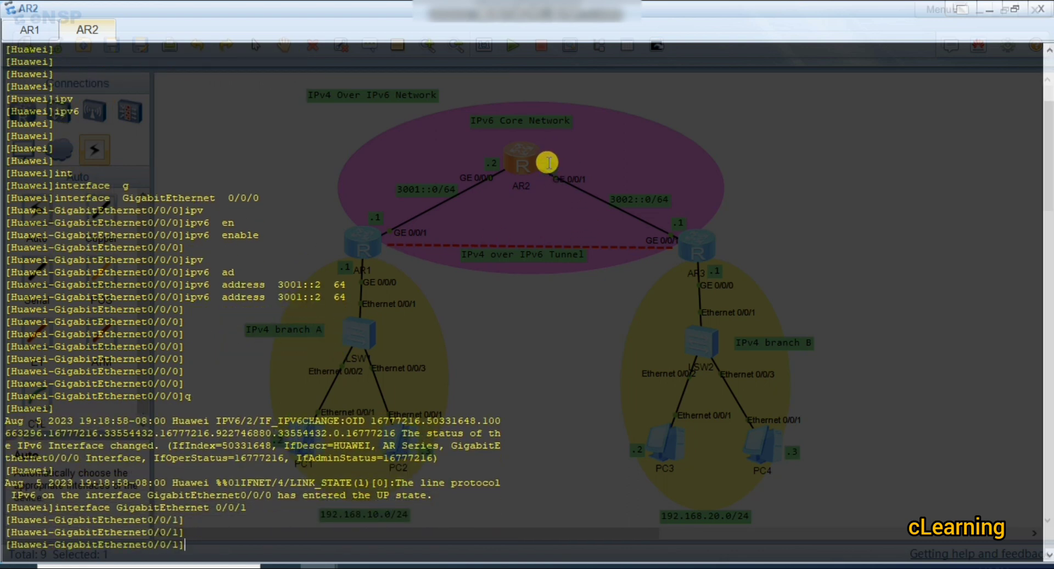
pyautogui.press('Return')
pyautogui.press('Return')
pyautogui.press('Return')
pyautogui.press('Return')
pyautogui.write('ipv')
pyautogui.press('Tab')
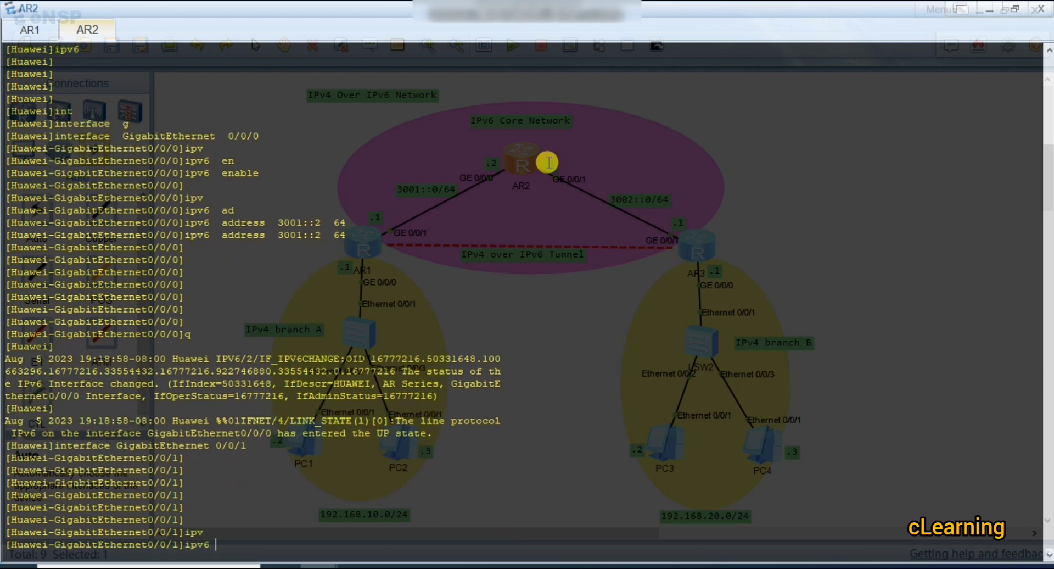
pyautogui.write('en')
pyautogui.press('Tab')
pyautogui.press('Return')
pyautogui.press('Return')
pyautogui.press('Return')
pyautogui.press('Return')
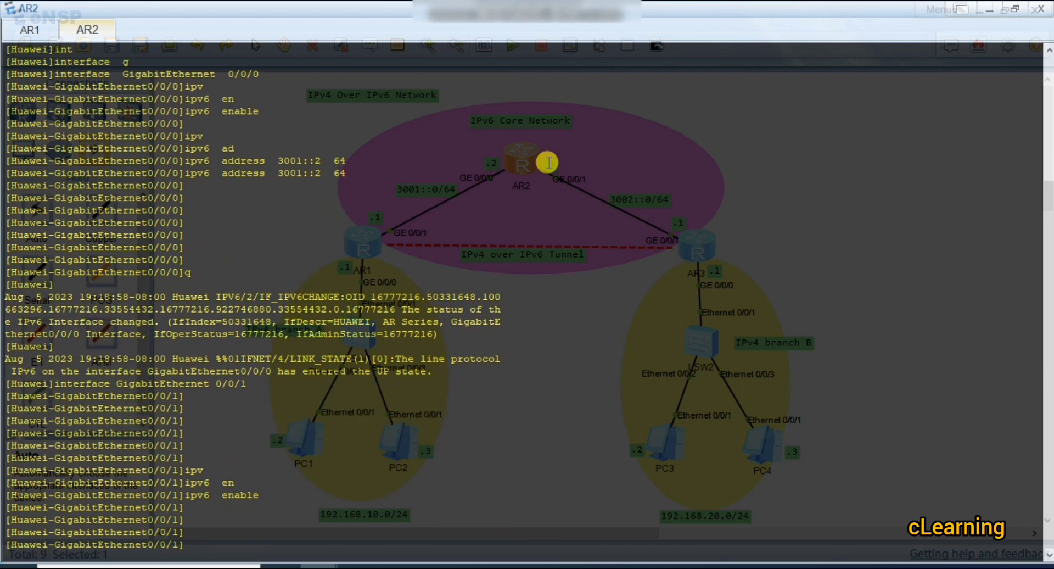
# Assign IPv6 address 3002::2 with prefix length 64 to AR2's GigabitEthernet 0/0/1
pyautogui.write('ip')
pyautogui.press('Tab')
pyautogui.write('v ad')
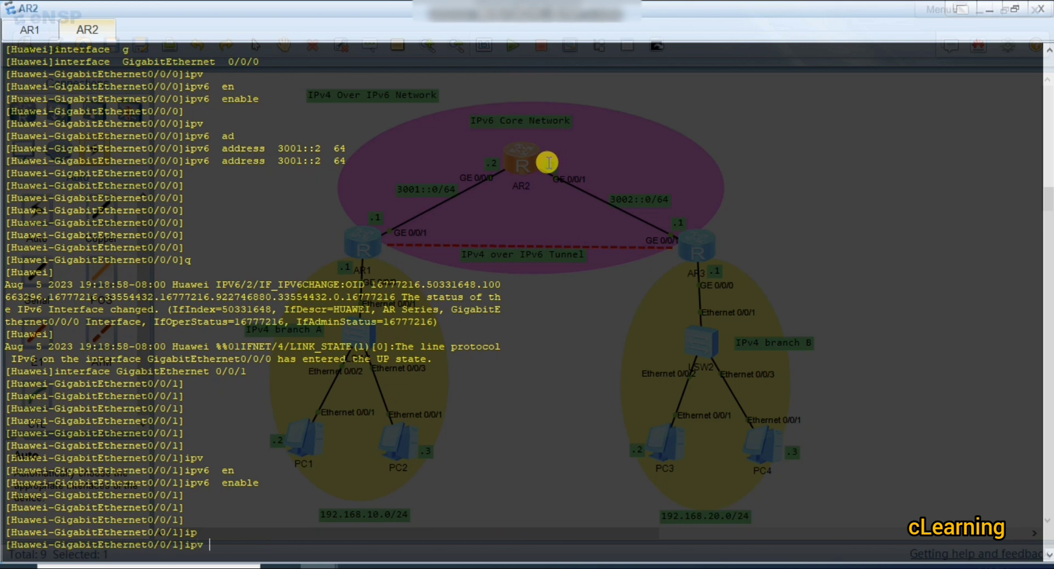
pyautogui.press('Tab')
pyautogui.write('3')
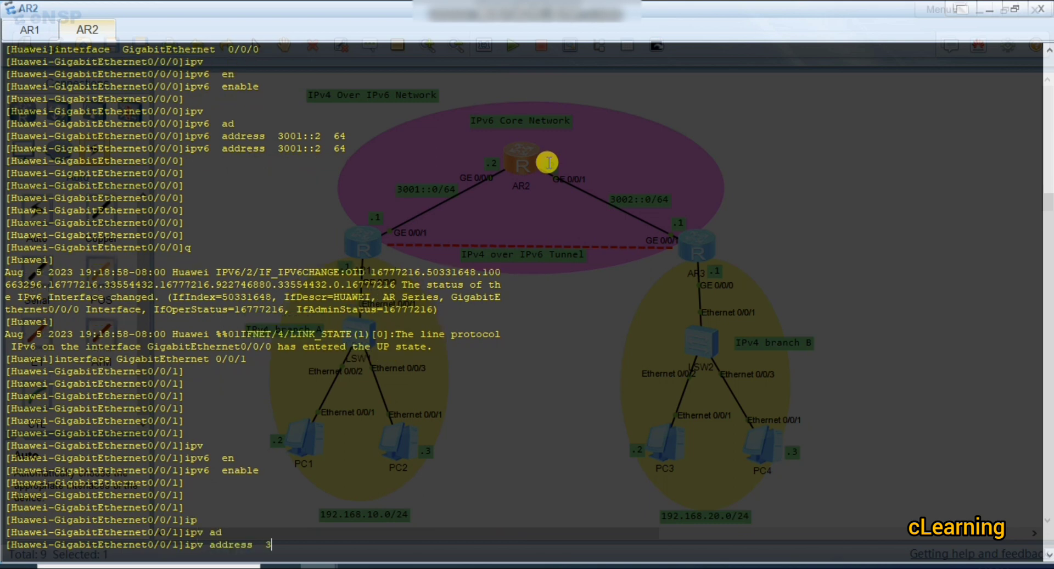
pyautogui.write('002::2 64')
pyautogui.press('Return')
pyautogui.press('Return')
pyautogui.press('Return')
pyautogui.press('Return')
pyautogui.press('Return')
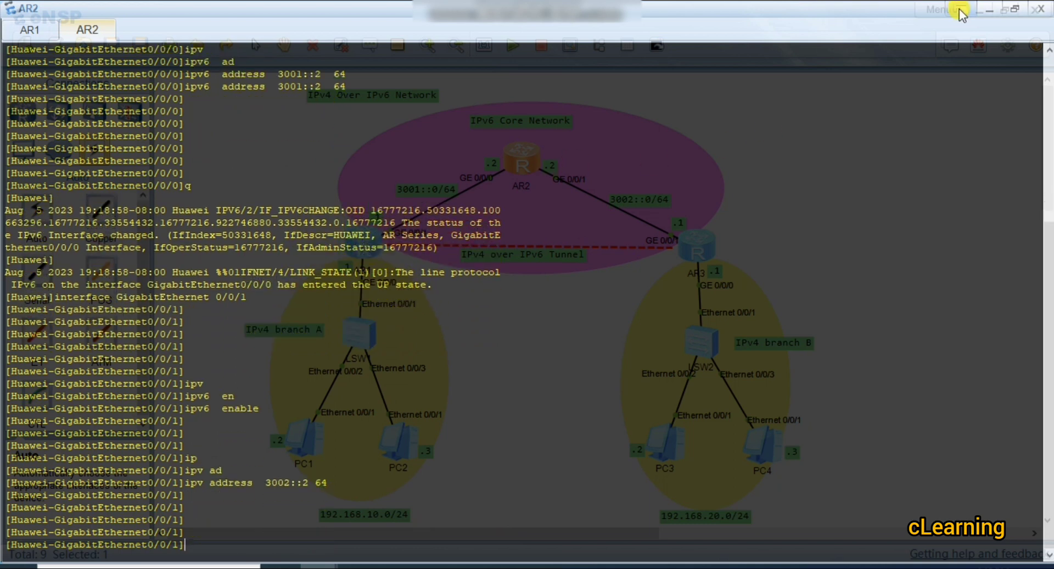
# Open AR3's console, enter the system view and enable IPv6 globally
pyautogui.click(988, 10)
pyautogui.doubleClick(705, 248)
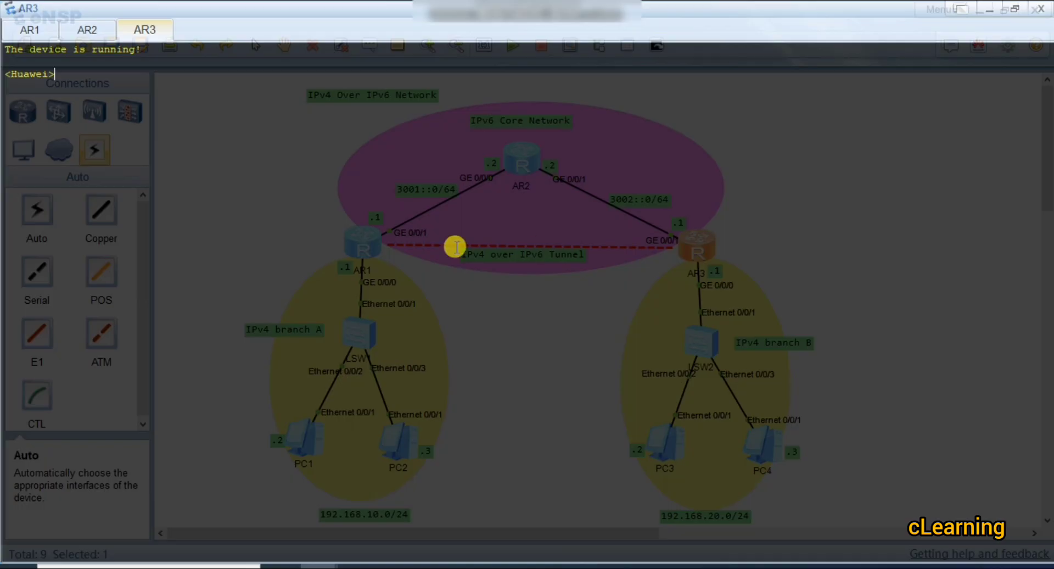
pyautogui.write('sys')
pyautogui.press('Return')
pyautogui.write('i')
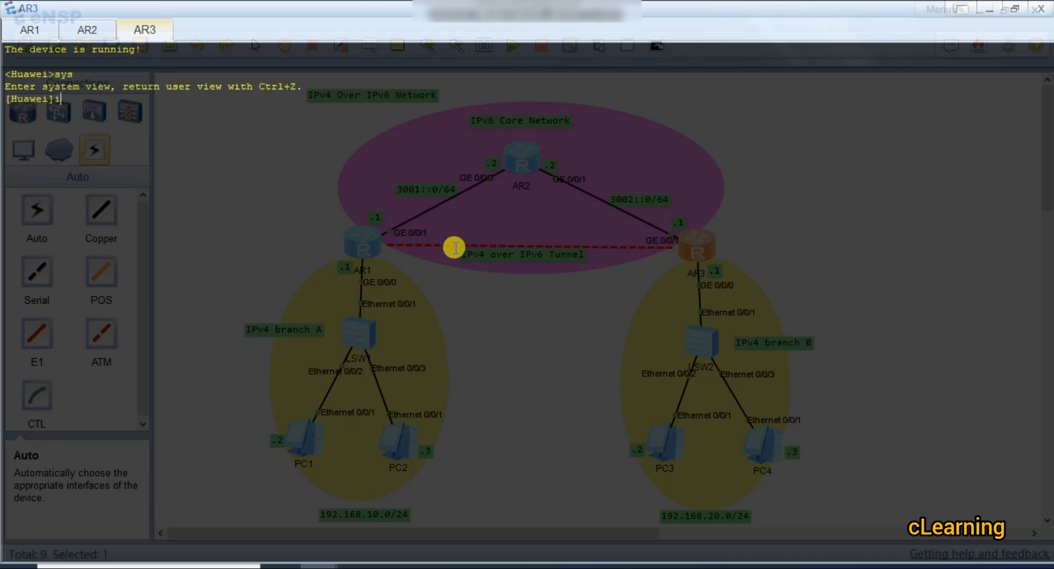
pyautogui.write('pv')
pyautogui.press('Tab')
pyautogui.press('Return')
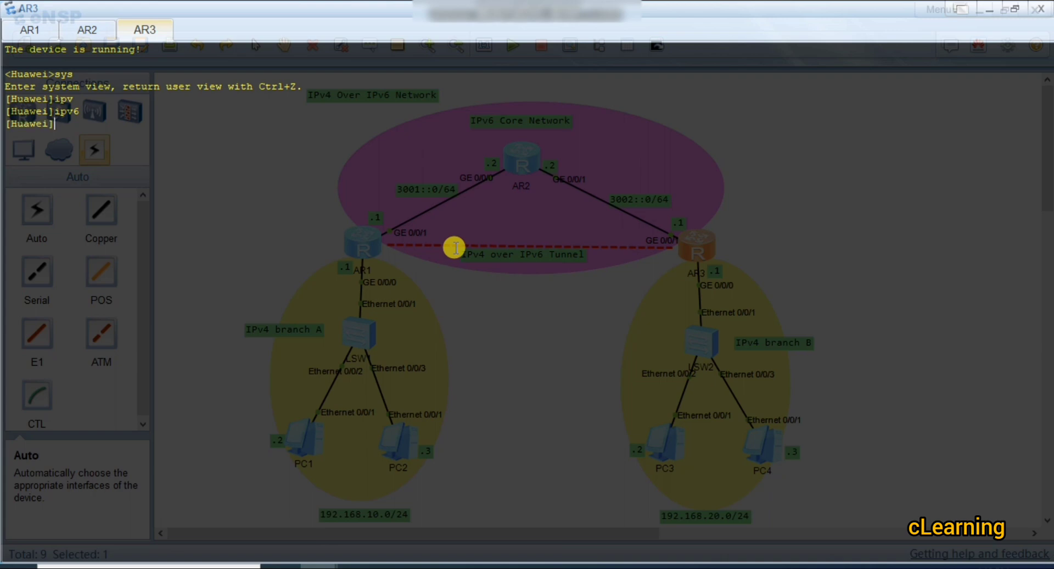
# Enter interface GigabitEthernet 0/0/0 on AR3 and switch from it to interface GigabitEthernet 0/0/1
pyautogui.write('int')
pyautogui.press('Tab')
pyautogui.write('g')
pyautogui.press('Tab')
pyautogui.write('0/0')
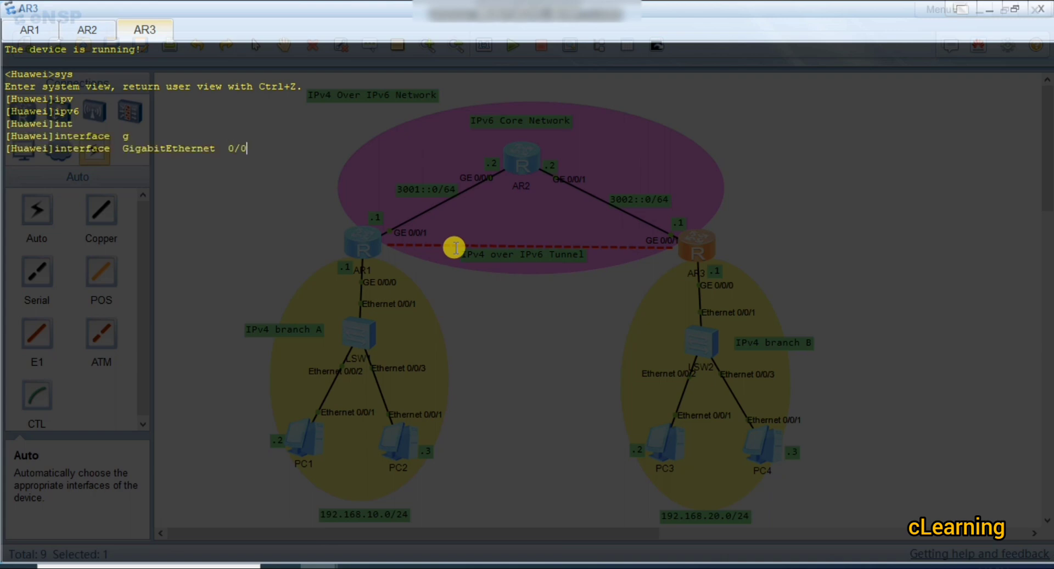
pyautogui.write('/0')
pyautogui.press('Return')
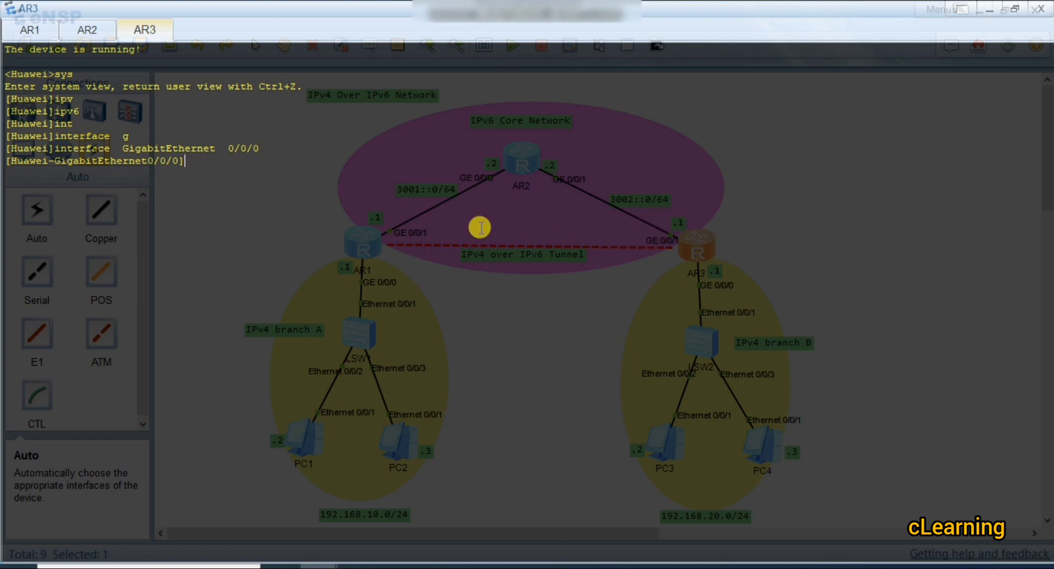
pyautogui.press('Up')
pyautogui.write('1')
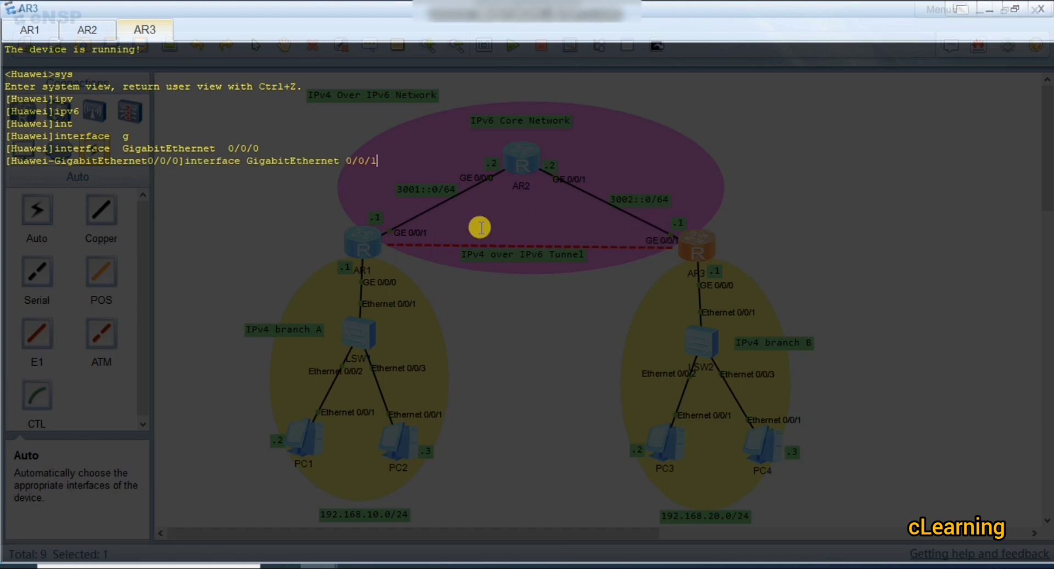
pyautogui.press('Return')
# Enable IPv6 on AR3's GigabitEthernet 0/0/1
pyautogui.write('ipv')
pyautogui.press('Tab')
pyautogui.write('en')
pyautogui.press('Tab')
pyautogui.press('Return')
pyautogui.press('Return')
pyautogui.press('Return')
pyautogui.press('Return')
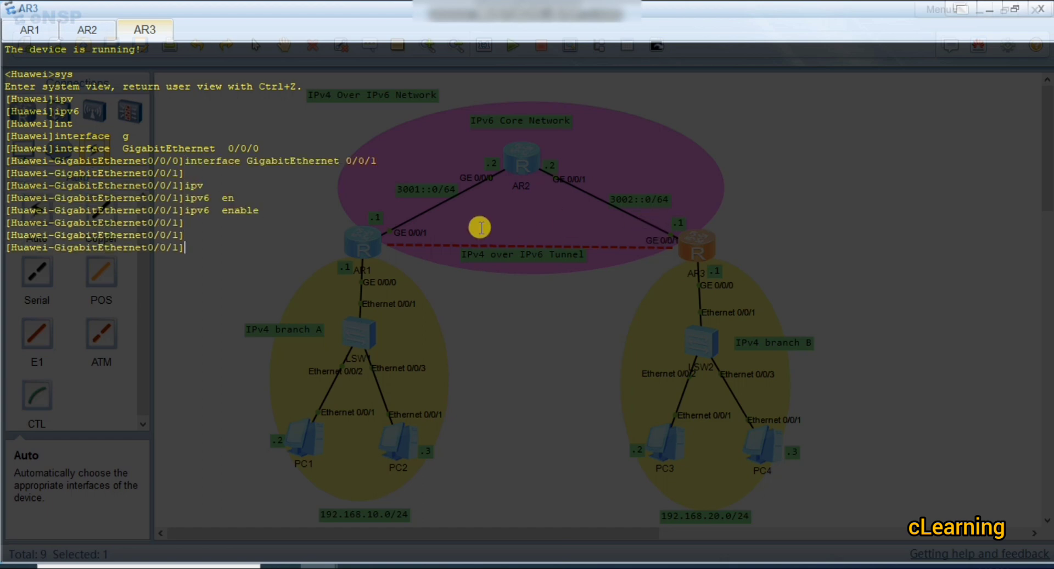
# Assign IPv6 address 3002::1 with prefix length 64 to AR3's GigabitEthernet 0/0/1 and return to the topology
pyautogui.write('ipv')
pyautogui.press('Tab')
pyautogui.write('ad')
pyautogui.press('Tab')
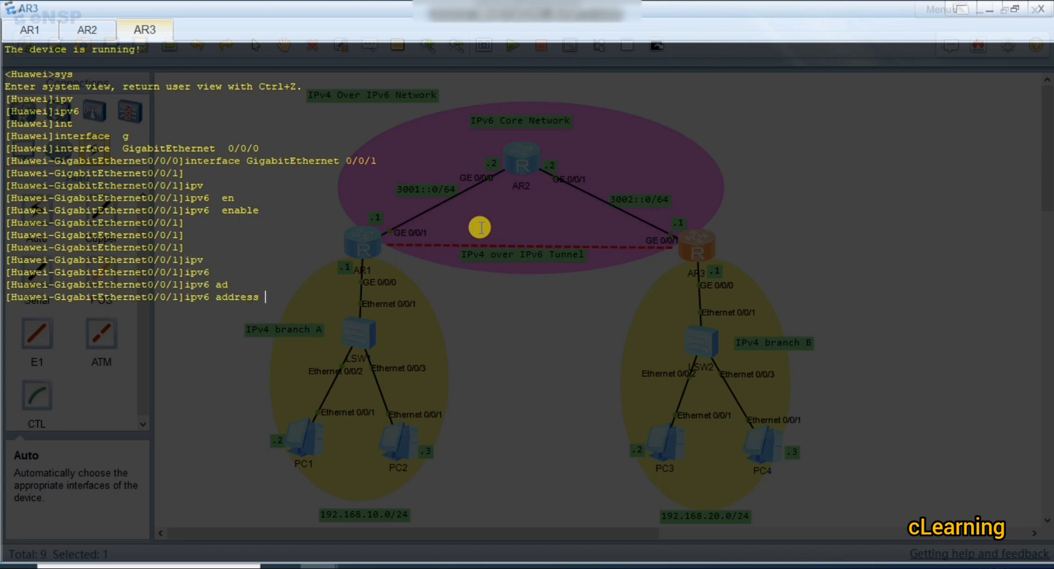
pyautogui.write('3002::1 64')
pyautogui.press('Return')
pyautogui.press('Return')
pyautogui.press('Return')
pyautogui.press('Return')
pyautogui.press('Return')
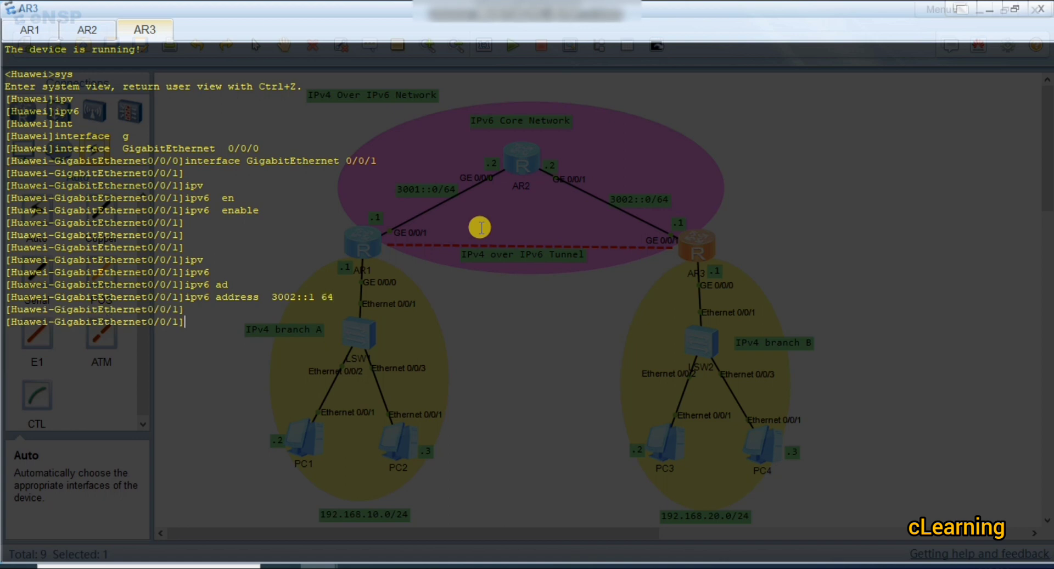
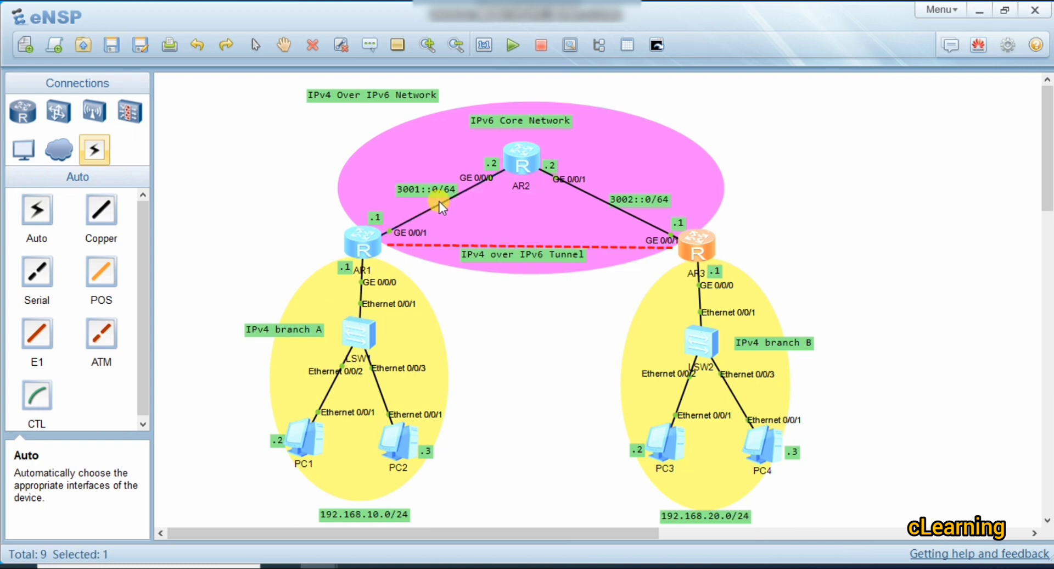
pyautogui.click(439, 202)
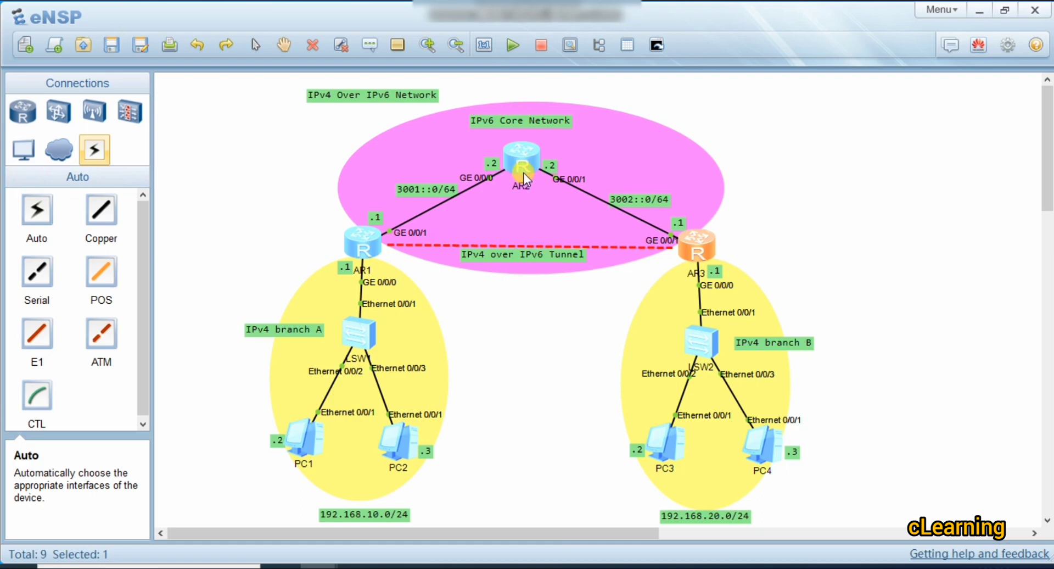
# Open AR1's console and try to ping 3002::1 without the ipv6 keyword
pyautogui.doubleClick(354, 248)
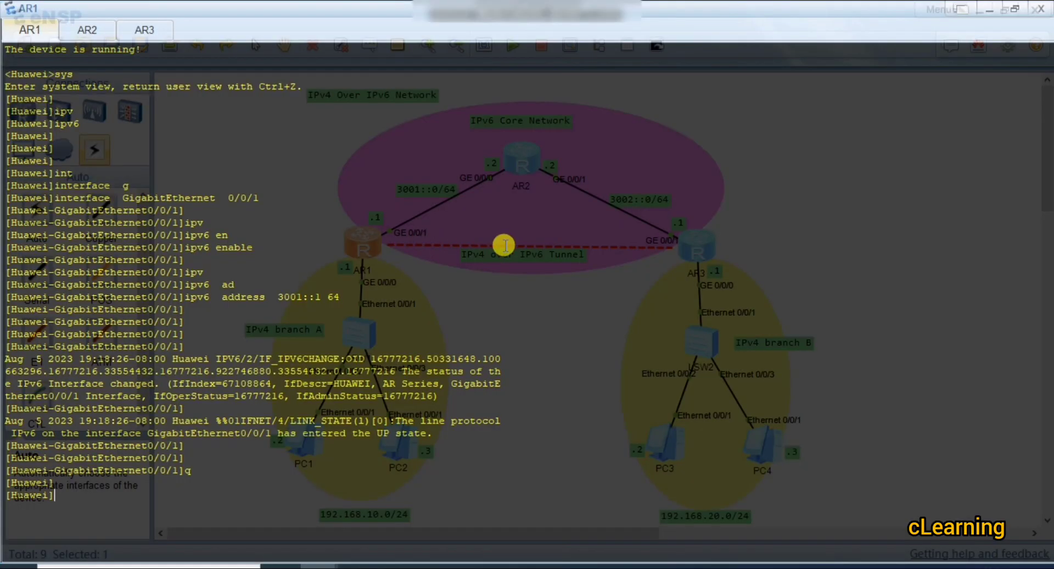
pyautogui.press('Return')
pyautogui.press('Return')
pyautogui.write('ping ')
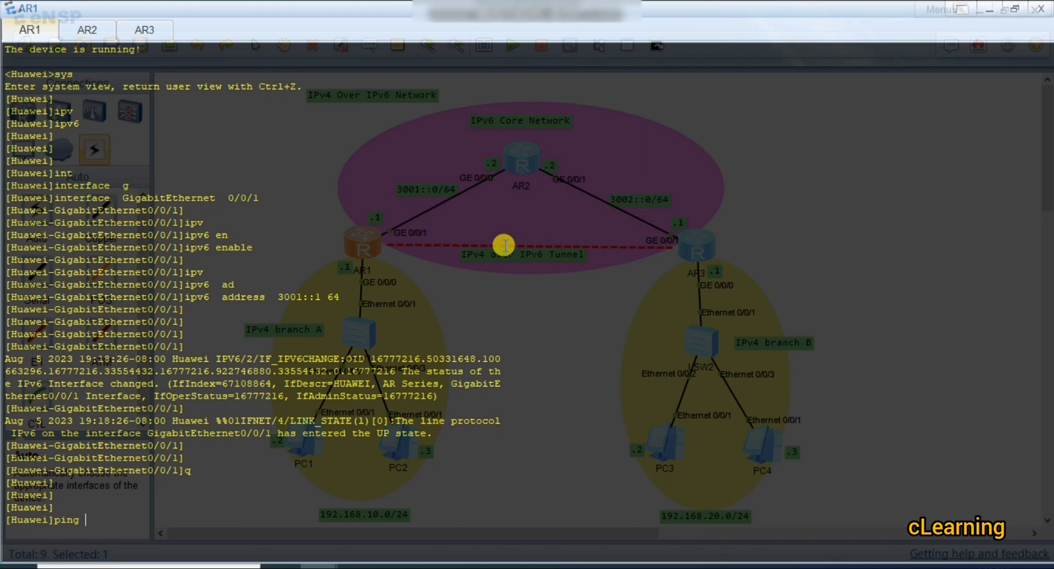
pyautogui.write('3002::1')
pyautogui.press('Return')
# Test reachability of AR3 from AR1 with an IPv6 ping to 3002::1
pyautogui.press('Up')
pyautogui.press('Left')
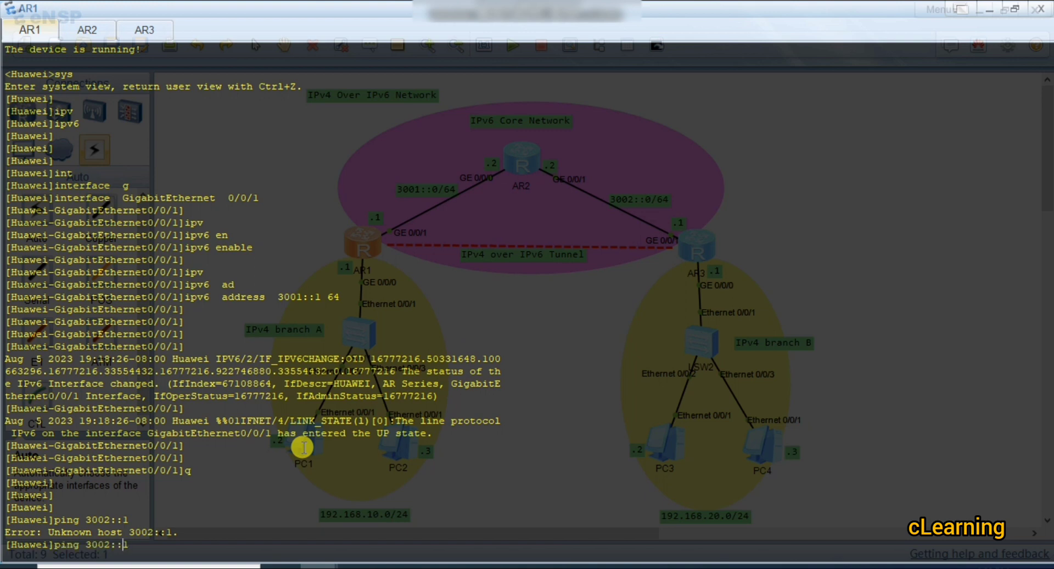
pyautogui.press('Left')
pyautogui.press('Left')
pyautogui.press('Left')
pyautogui.press('Left')
pyautogui.press('Left')
pyautogui.press('Left')
pyautogui.press('Left')
pyautogui.write('ipv6')
pyautogui.press('Left')
pyautogui.press('Left')
pyautogui.press('Left')
pyautogui.press('Return')
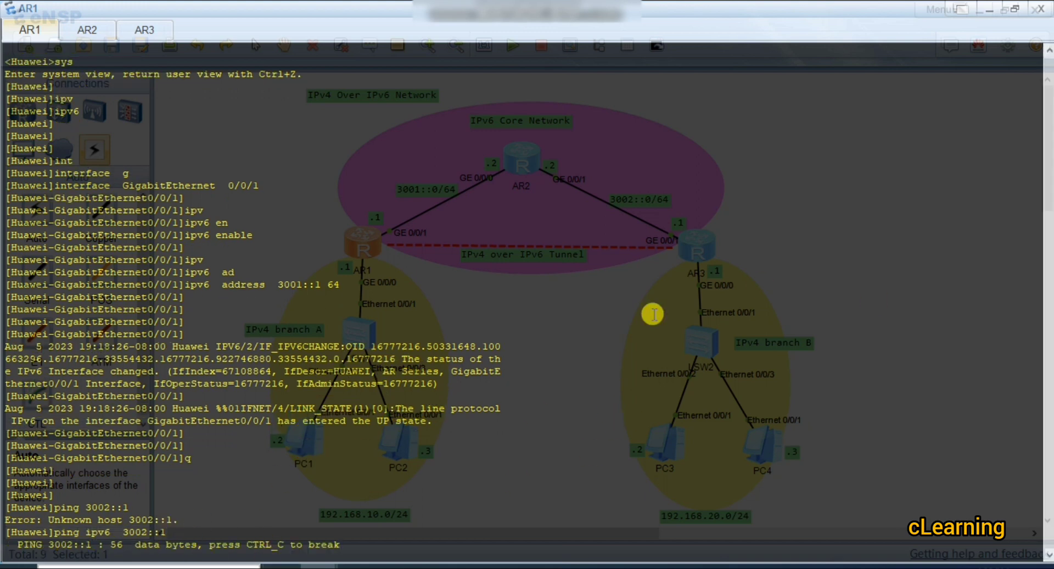
pyautogui.click(988, 10)
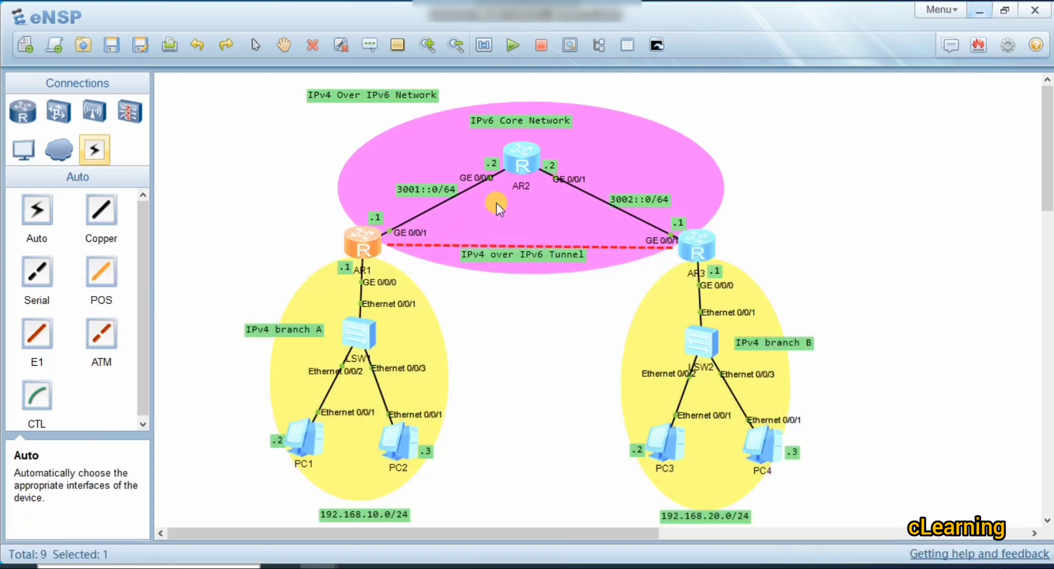
pyautogui.doubleClick(356, 247)
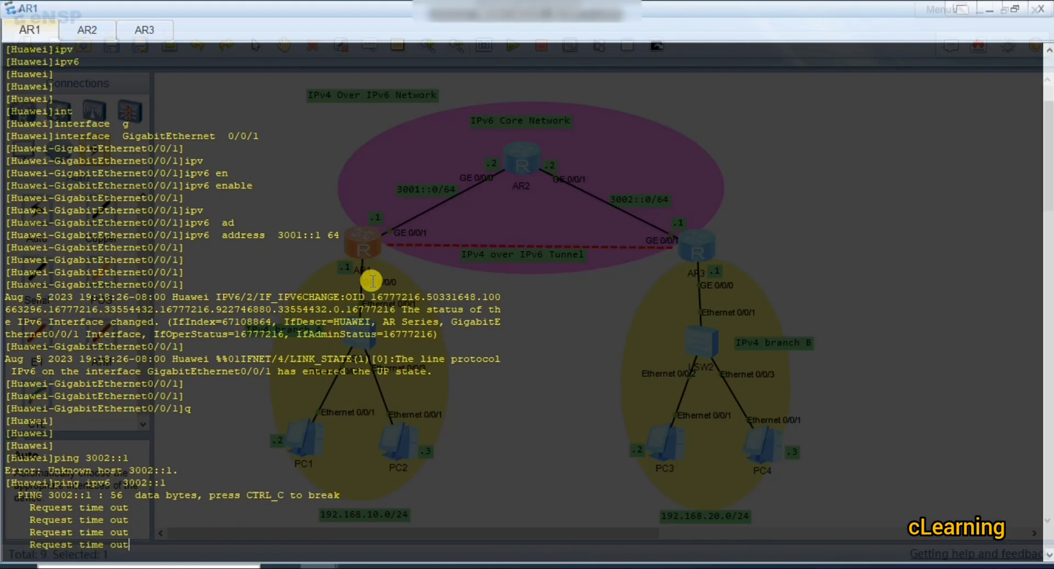
pyautogui.press('Return')
pyautogui.press('Return')
pyautogui.press('Return')
pyautogui.press('Return')
pyautogui.press('Return')
pyautogui.press('Return')
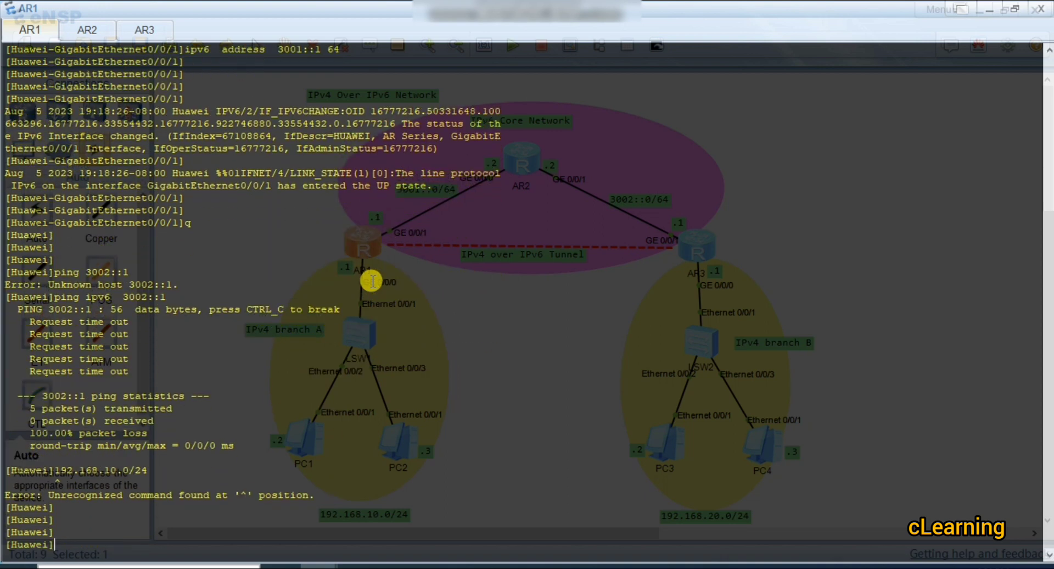
# Create OSPFv3 process 1 on AR1
pyautogui.write('os')
pyautogui.press('Tab')
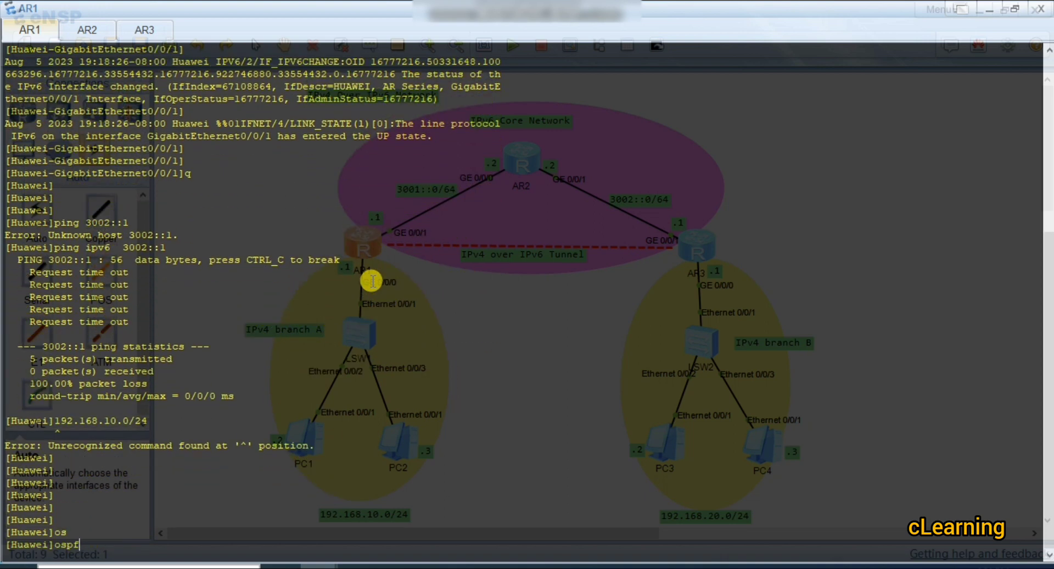
pyautogui.write('v')
pyautogui.press('Tab')
pyautogui.press('Tab')
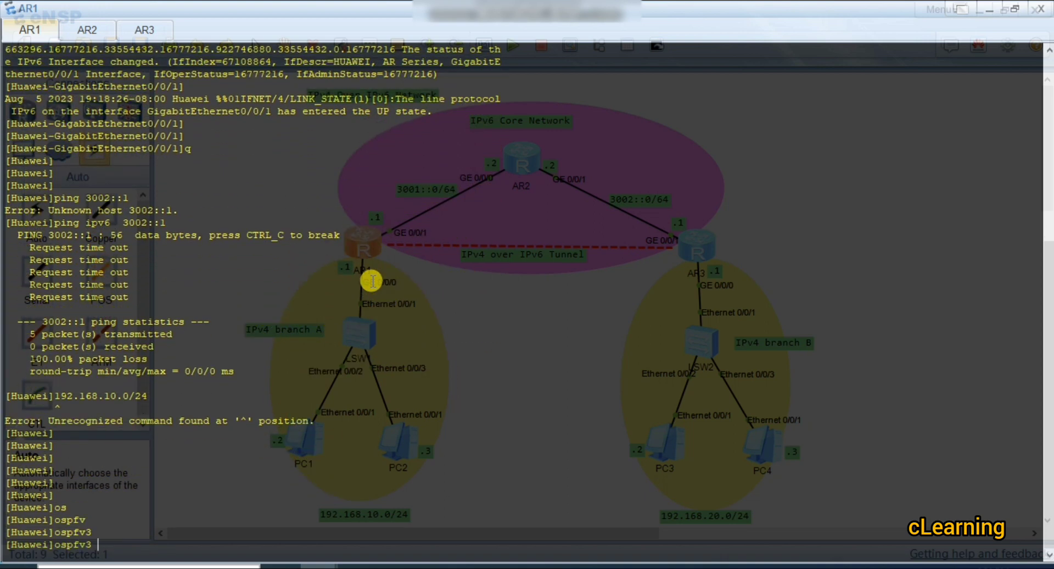
pyautogui.write('1')
pyautogui.press('Return')
pyautogui.press('Return')
pyautogui.press('Return')
pyautogui.press('Return')
# Set the router ID of AR1's OSPFv3 process 1 to 1.1.1.1 and return to the system view
pyautogui.write('rou')
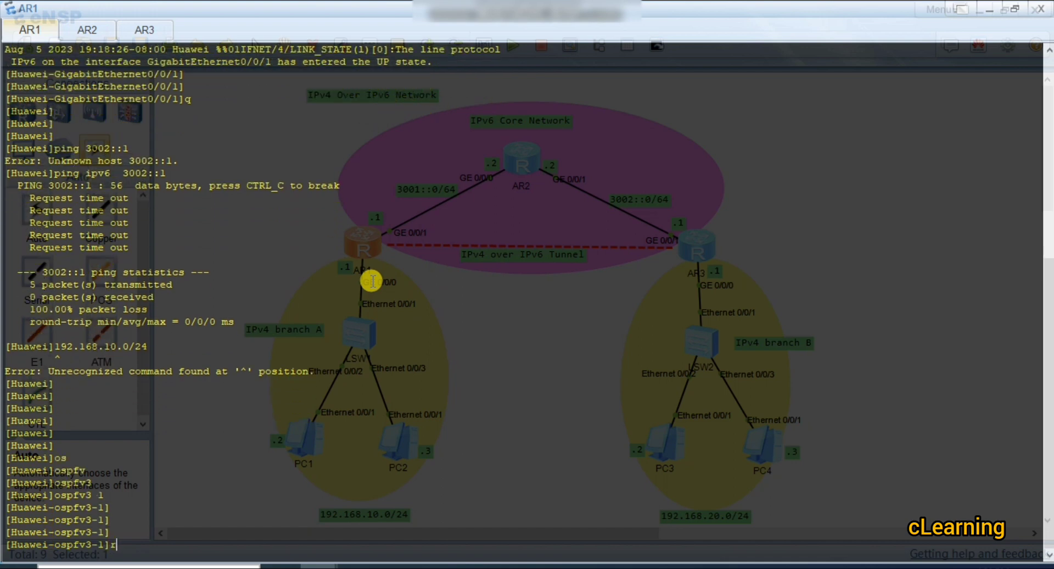
pyautogui.press('Tab')
pyautogui.press('Tab')
pyautogui.write('1')
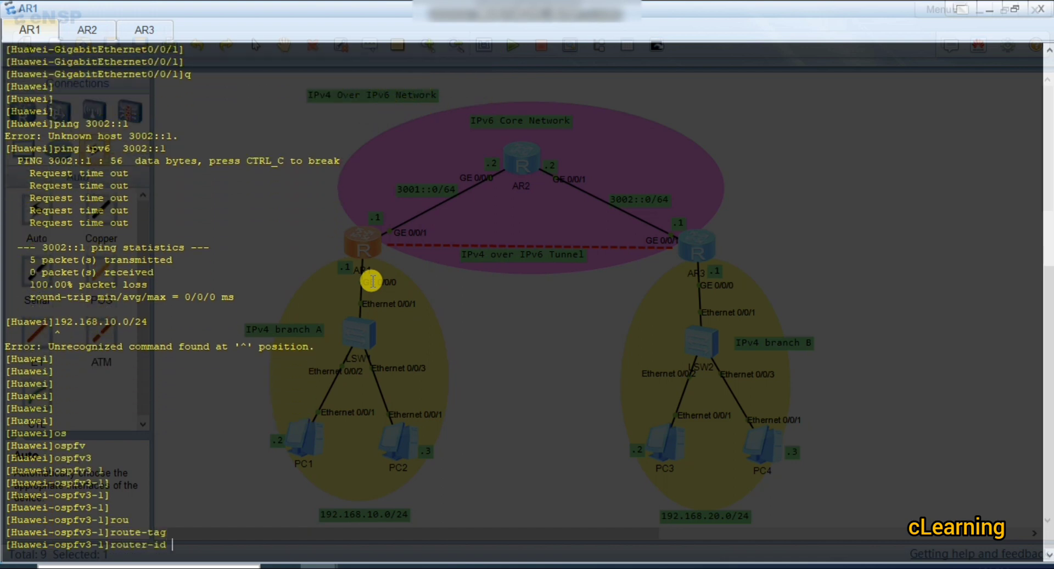
pyautogui.write('.1..1')
pyautogui.press('Left')
pyautogui.press('Left')
pyautogui.write('1')
pyautogui.press('Return')
pyautogui.press('Return')
pyautogui.press('Return')
pyautogui.press('Return')
pyautogui.press('Return')
pyautogui.press('Return')
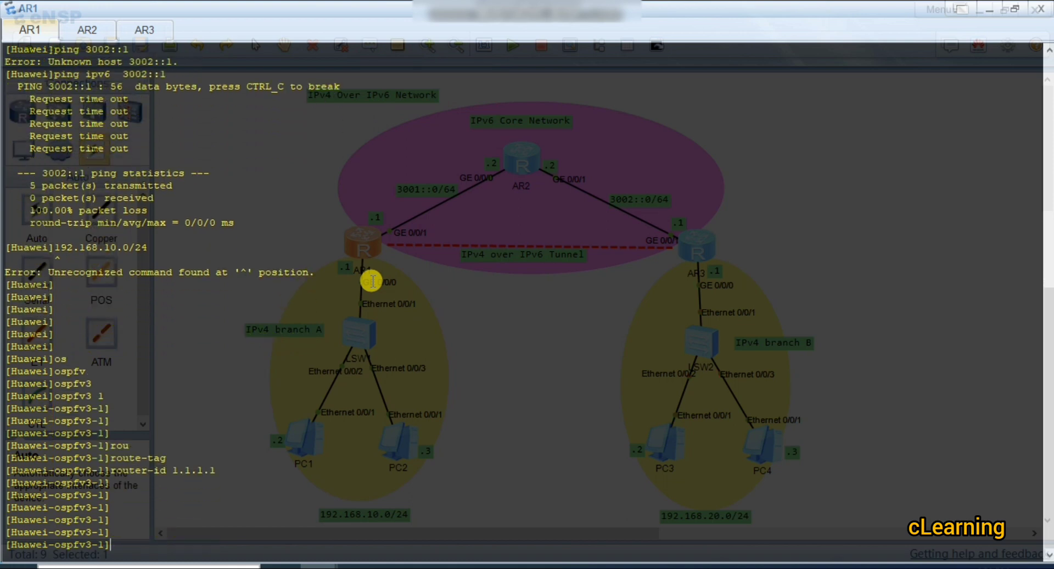
pyautogui.write('q')
pyautogui.press('Return')
# Enter the interface view of GigabitEthernet 0/0/1 on AR1
pyautogui.write('int')
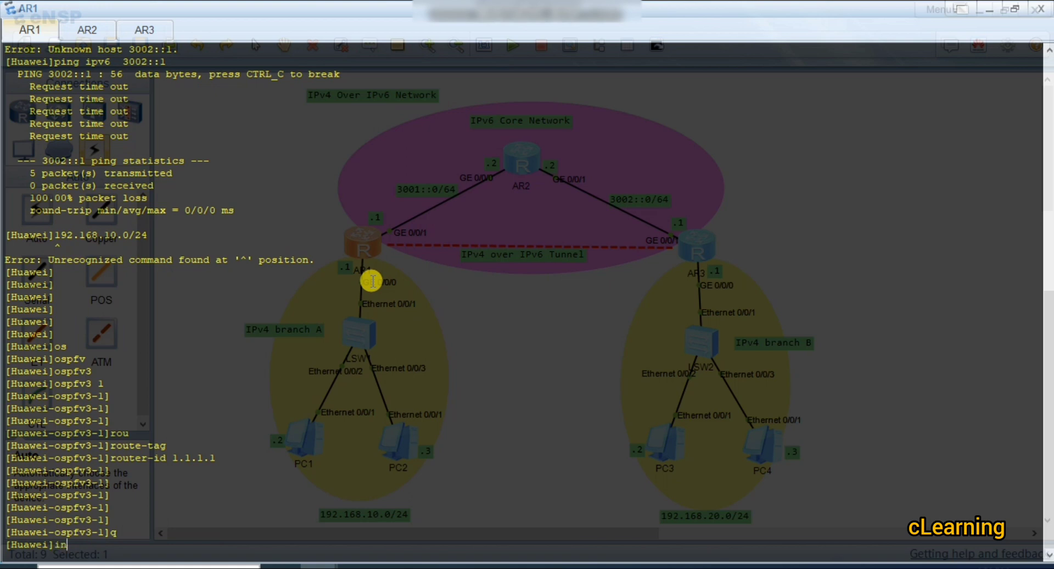
pyautogui.press('Tab')
pyautogui.press('Tab')
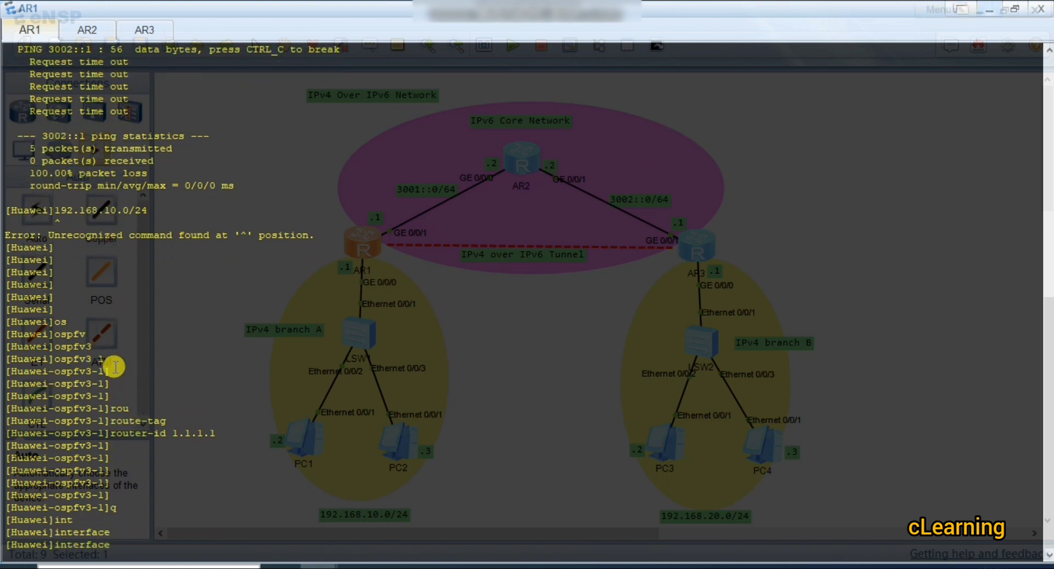
pyautogui.moveTo(97, 347); pyautogui.dragTo(31, 347)
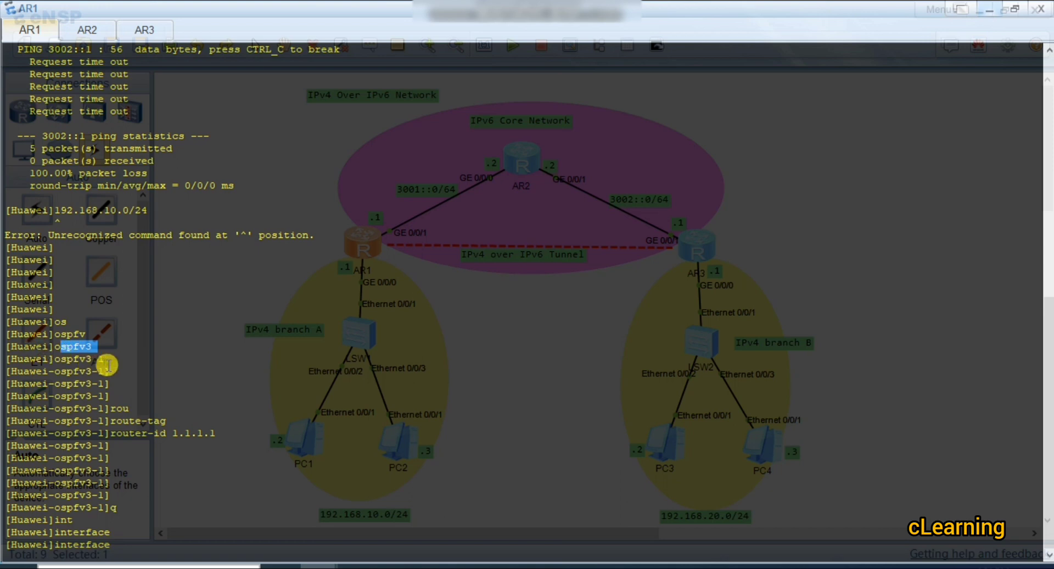
pyautogui.moveTo(104, 360); pyautogui.dragTo(63, 360)
pyautogui.moveTo(199, 432); pyautogui.dragTo(93, 422)
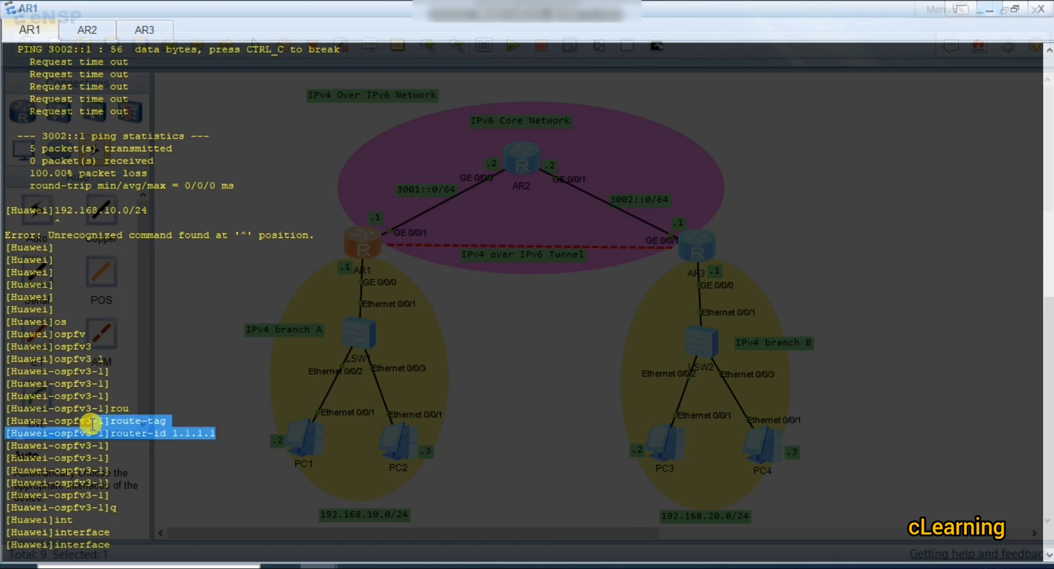
pyautogui.click(987, 10)
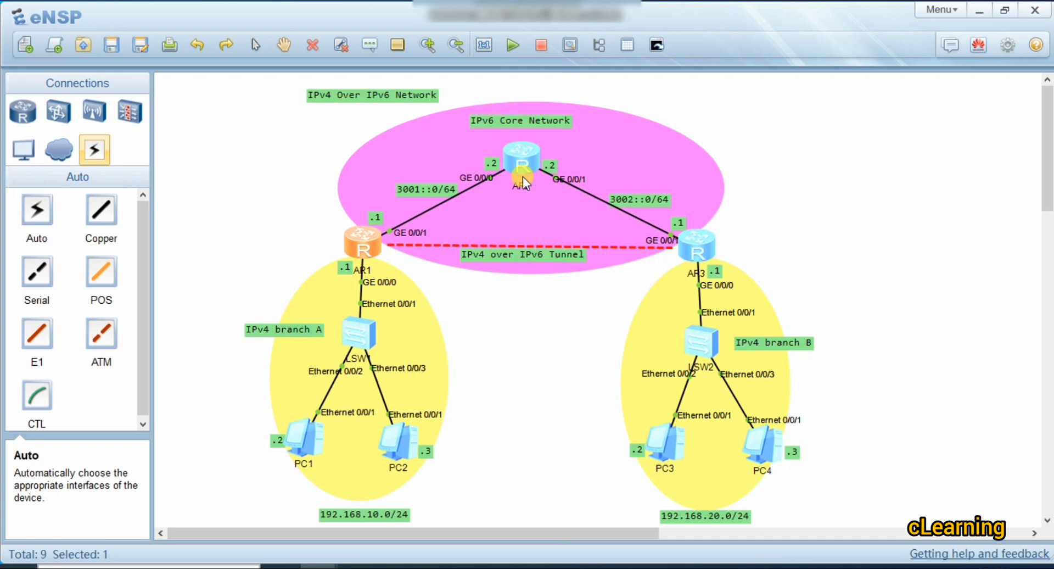
pyautogui.doubleClick(362, 242)
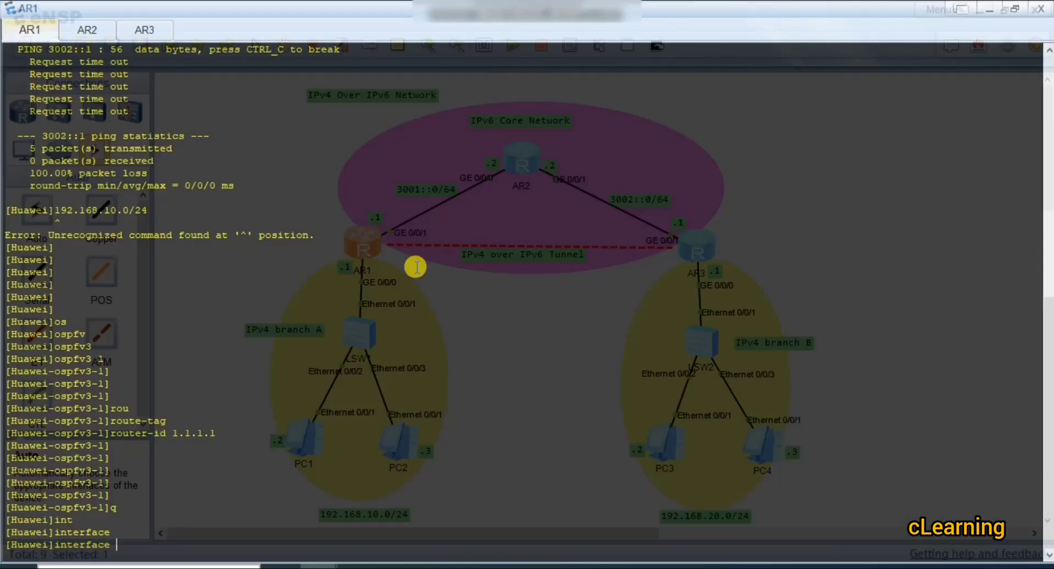
pyautogui.write('g')
pyautogui.press('Tab')
pyautogui.write('0/0/1')
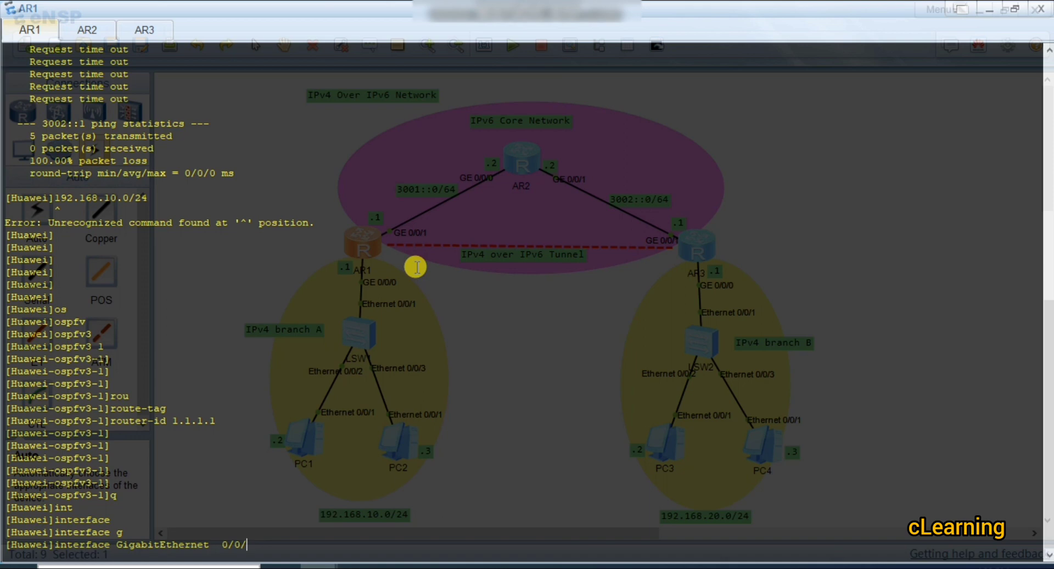
pyautogui.press('Return')
pyautogui.press('Return')
pyautogui.press('Return')
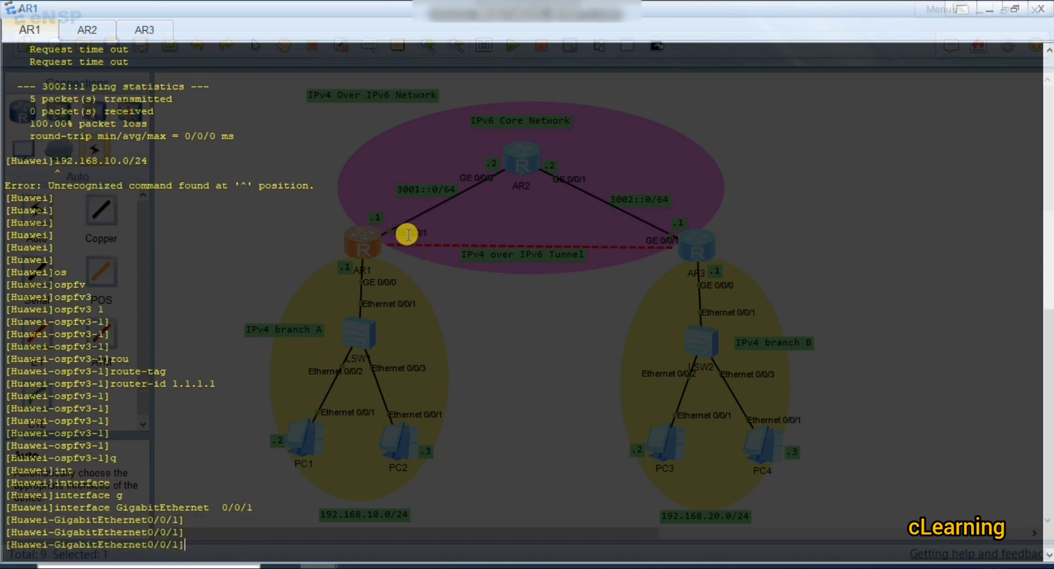
# Enable OSPFv3 process 1 in area 0 on AR1's GigabitEthernet 0/0/1
pyautogui.write('os')
pyautogui.press('Tab')
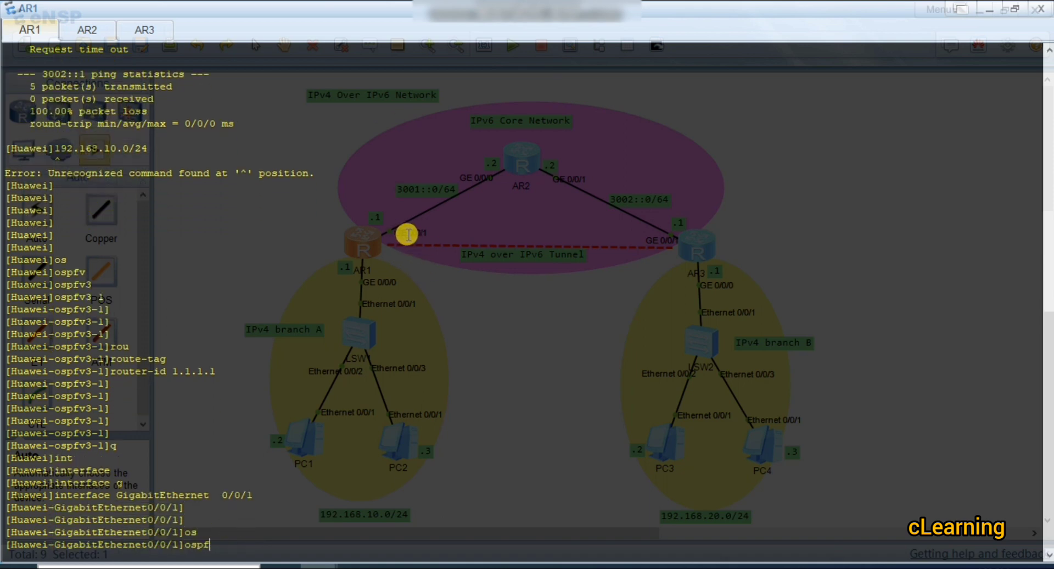
pyautogui.write('v')
pyautogui.press('Tab')
pyautogui.write('1 are')
pyautogui.press('Tab')
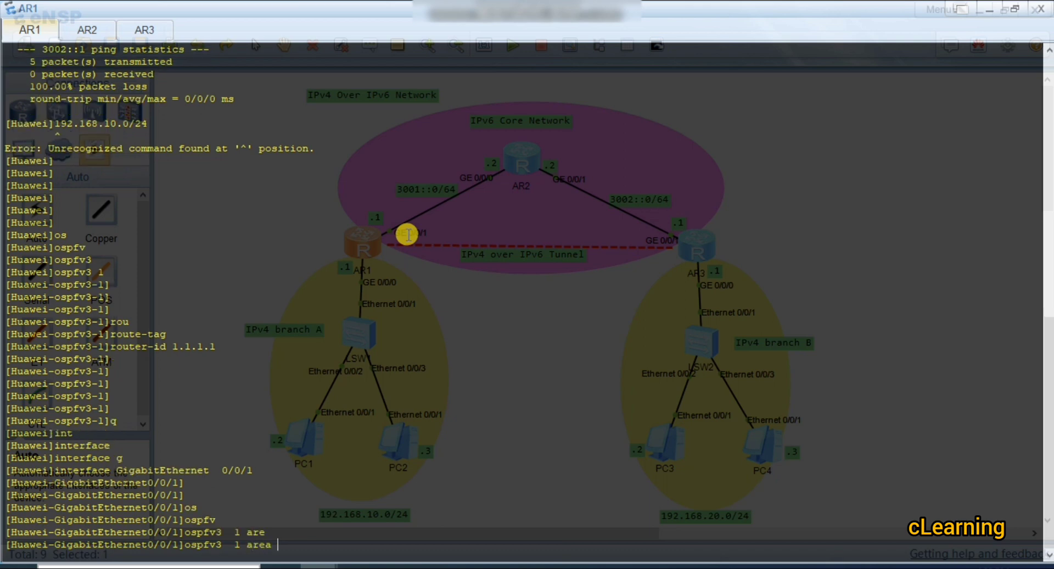
pyautogui.write('0')
pyautogui.press('Return')
pyautogui.press('Return')
pyautogui.press('Return')
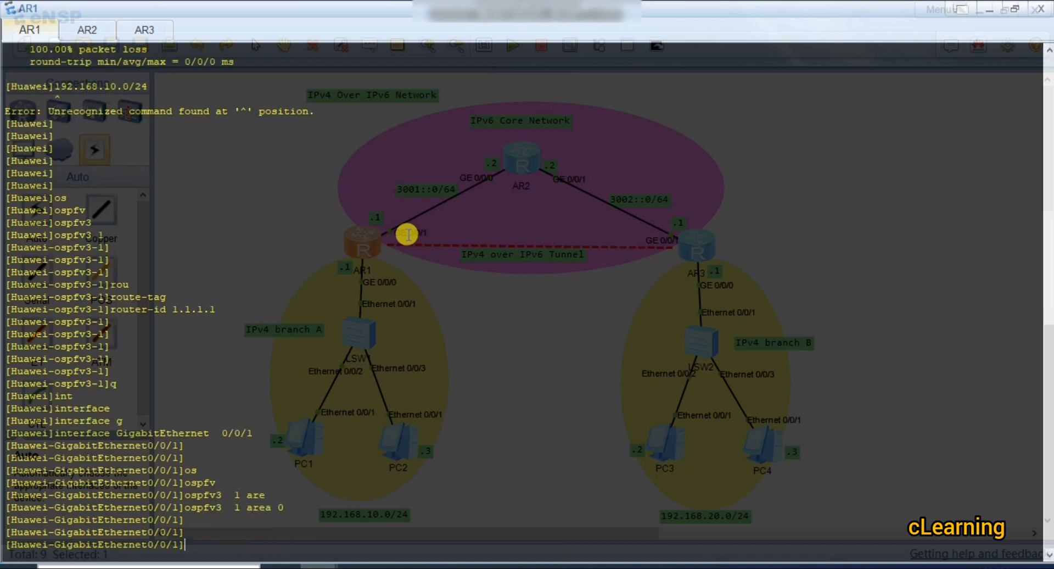
pyautogui.press('Return')
pyautogui.press('Return')
pyautogui.press('Return')
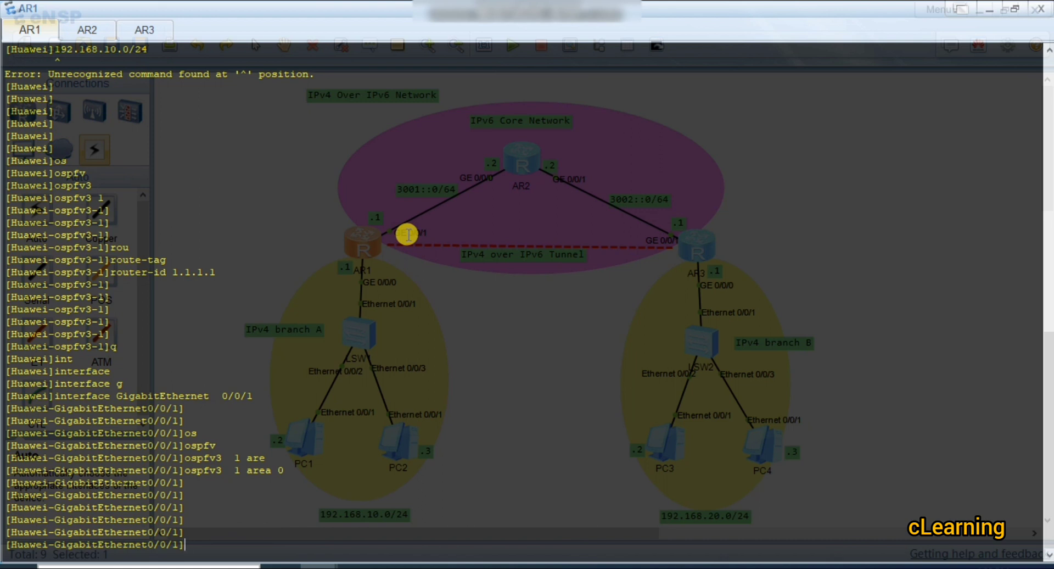
# Open AR2's console and leave the GigabitEthernet 0/0/1 interface view for the system view
pyautogui.click(990, 10)
pyautogui.doubleClick(518, 160)
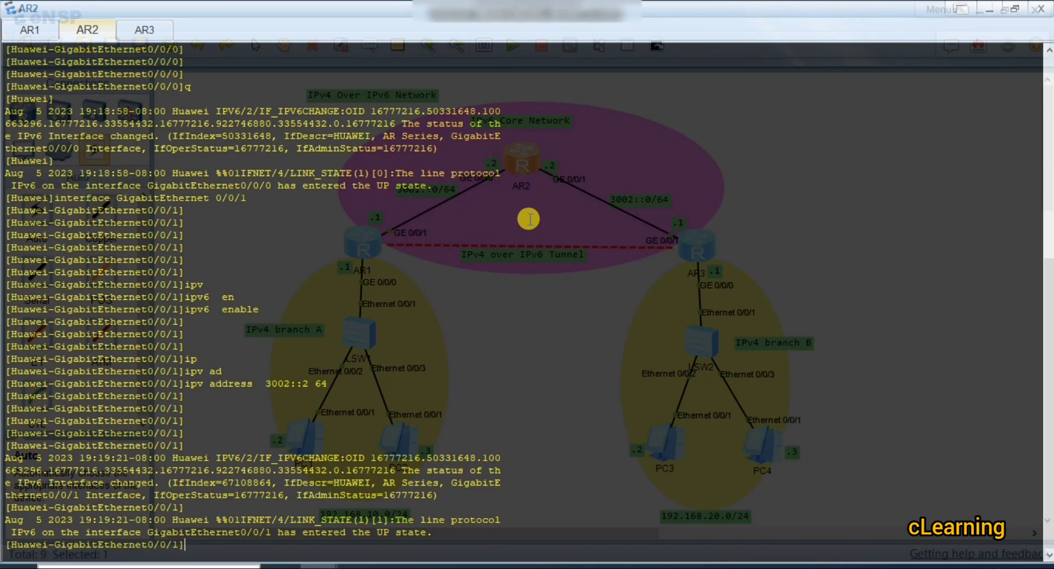
pyautogui.press('Return')
pyautogui.press('Return')
pyautogui.press('Return')
pyautogui.write('q')
pyautogui.press('Return')
pyautogui.press('Return')
pyautogui.press('Return')
pyautogui.press('Return')
pyautogui.press('Return')
pyautogui.press('Return')
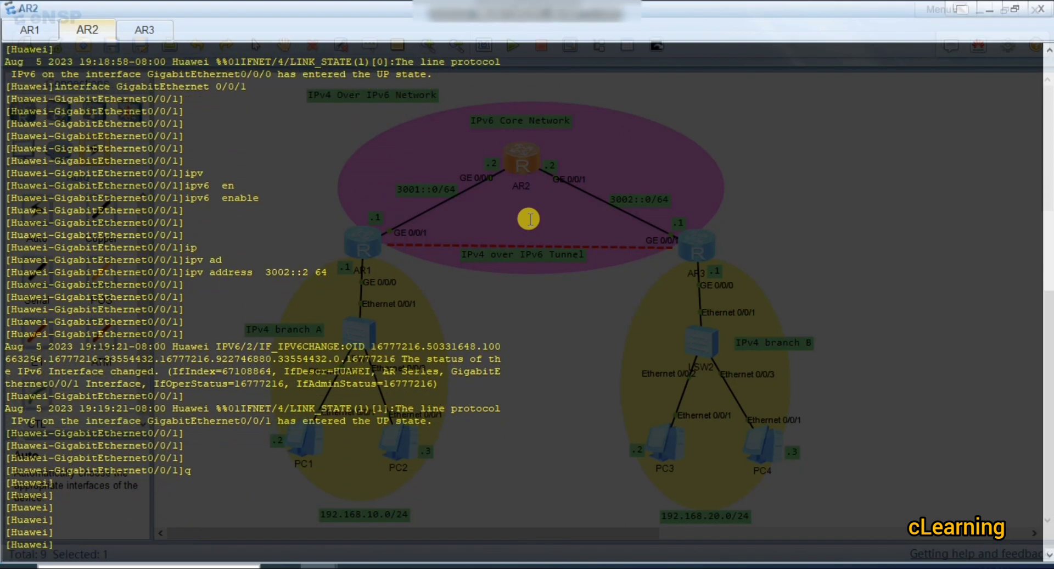
# Create OSPFv3 process 1 on AR2
pyautogui.press('Return')
pyautogui.write('os')
pyautogui.press('Tab')
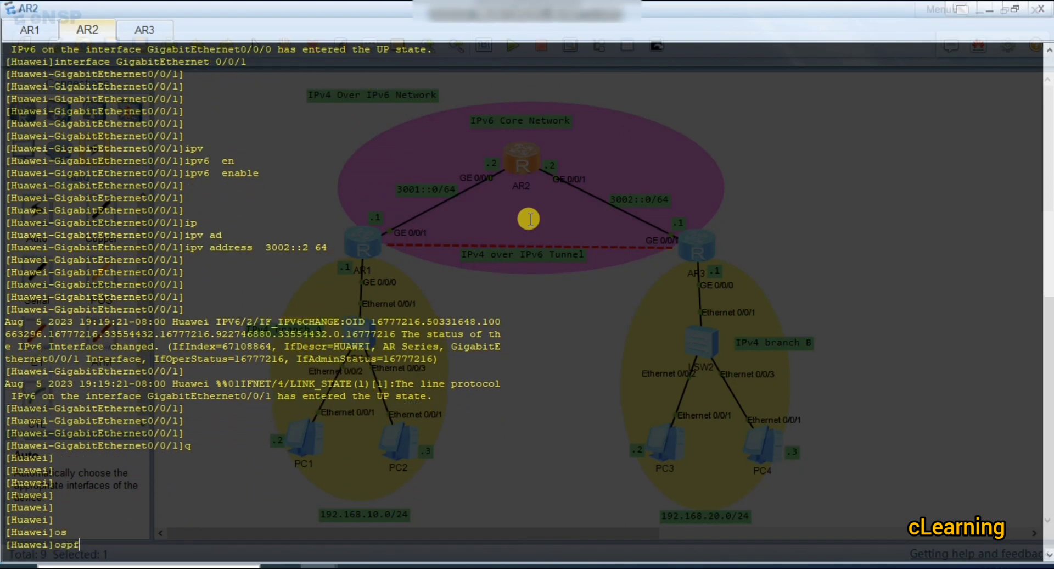
pyautogui.write('v')
pyautogui.press('Tab')
pyautogui.write('1')
pyautogui.press('Return')
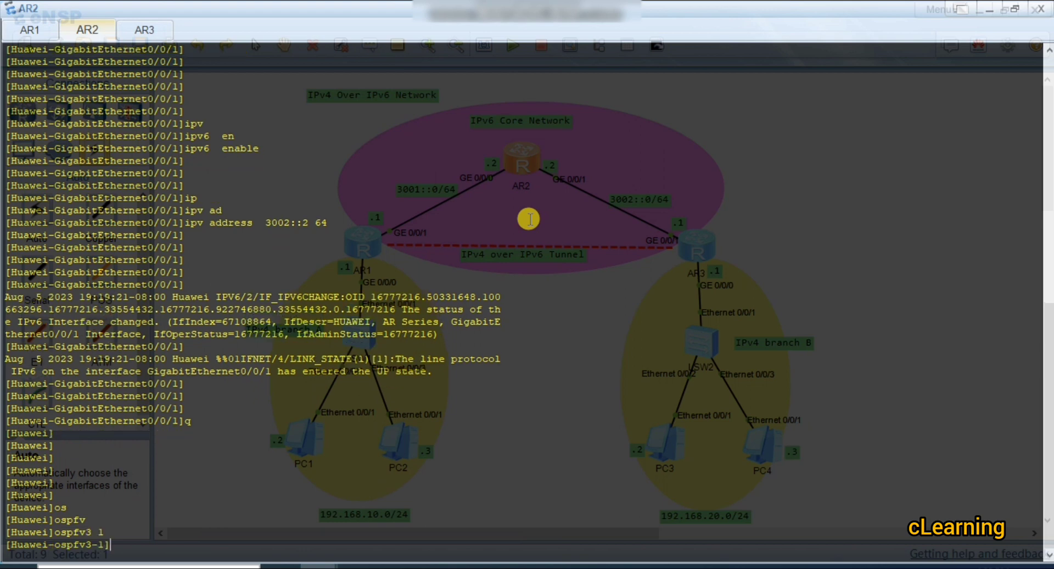
# Set the router ID of AR2's OSPFv3 process 1 to 2.2.2.2 and return to the system view
pyautogui.write('rou')
pyautogui.press('Tab')
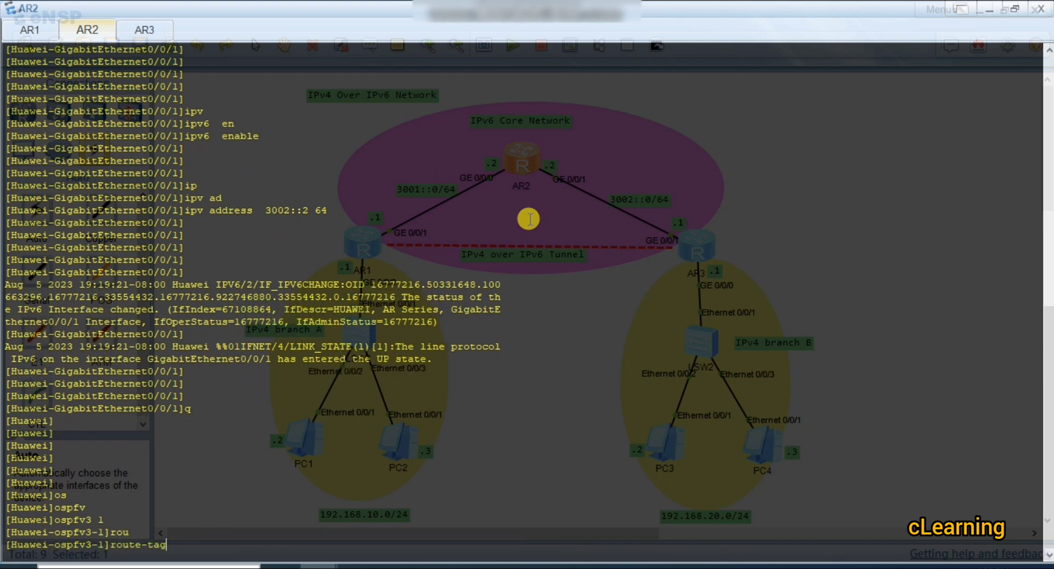
pyautogui.press('Tab')
pyautogui.write('2.2.2.2')
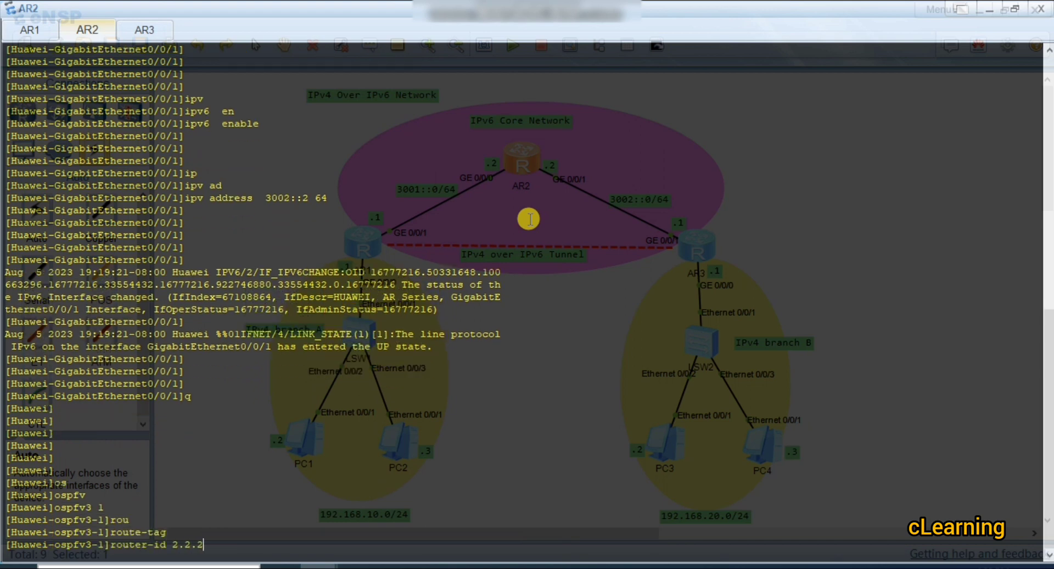
pyautogui.press('Return')
pyautogui.press('Return')
pyautogui.press('Return')
pyautogui.write('q')
pyautogui.press('Return')
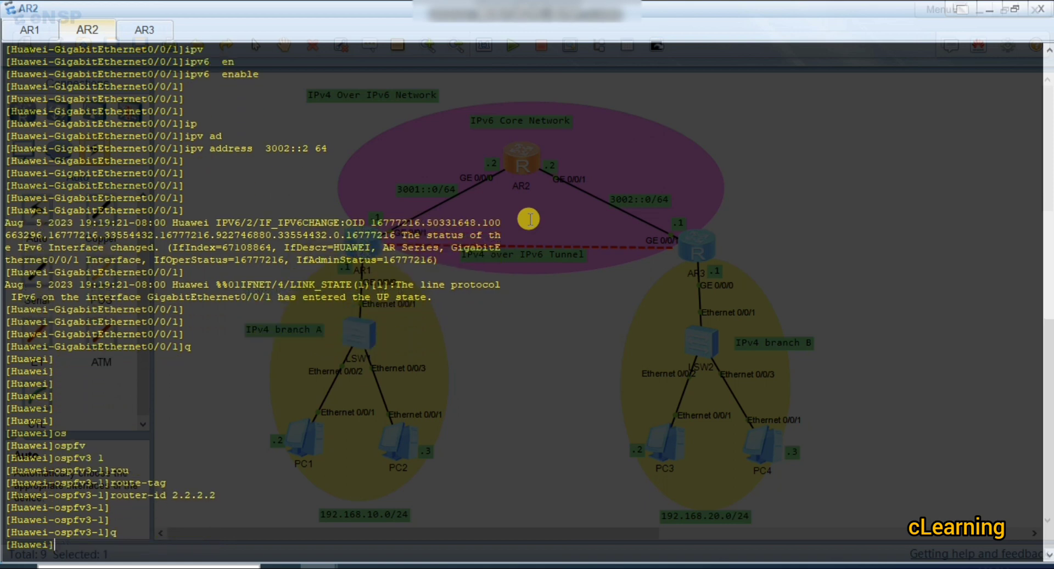
# Enter the interface view of GigabitEthernet 0/0/0 on AR2
pyautogui.write('int')
pyautogui.press('Tab')
pyautogui.write('g')
pyautogui.press('Tab')
pyautogui.write('0/0/0')
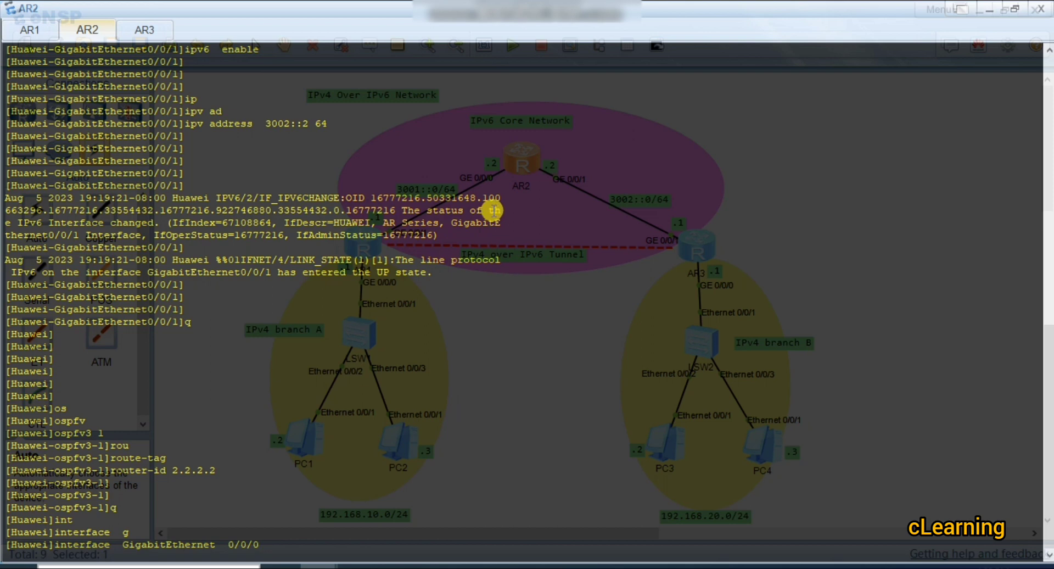
pyautogui.press('Return')
pyautogui.press('Return')
# Enable OSPFv3 process 1 in area 0 on AR2's GigabitEthernet 0/0/0 and return to the system view
pyautogui.write('os')
pyautogui.press('Tab')
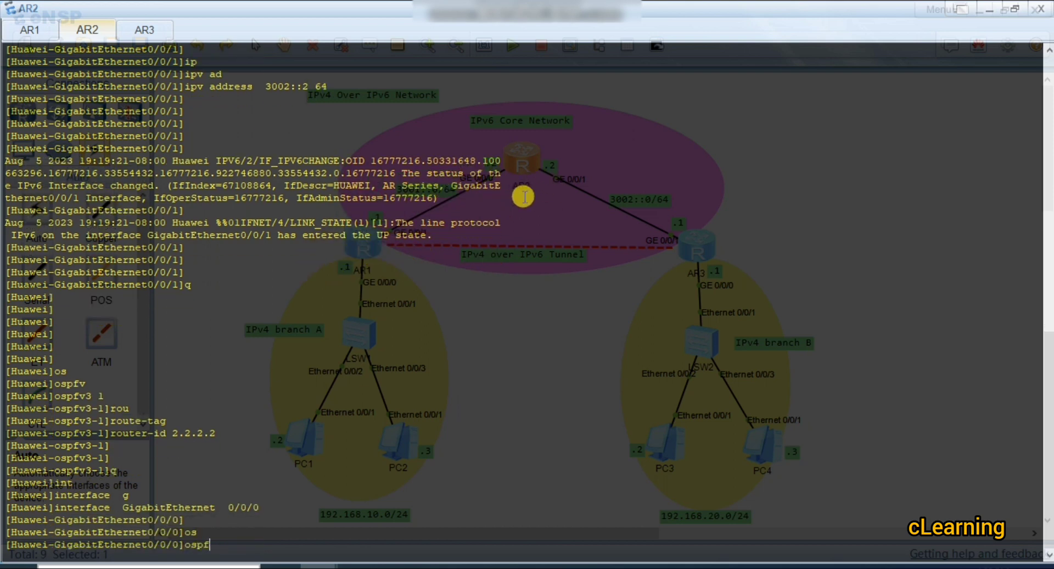
pyautogui.write('pfv')
pyautogui.press('Tab')
pyautogui.write('1 are')
pyautogui.press('Tab')
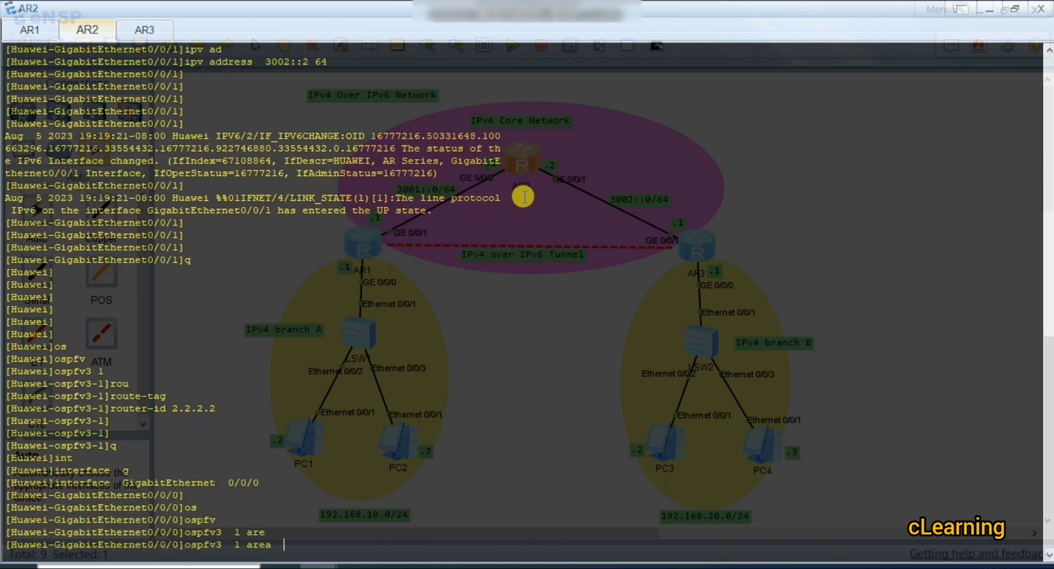
pyautogui.write('0')
pyautogui.press('Return')
pyautogui.press('Return')
pyautogui.press('Return')
pyautogui.press('Return')
pyautogui.press('Return')
pyautogui.write('q')
pyautogui.press('Return')
# Enter the interface view of GigabitEthernet 0/0/1 on AR2
pyautogui.write('int')
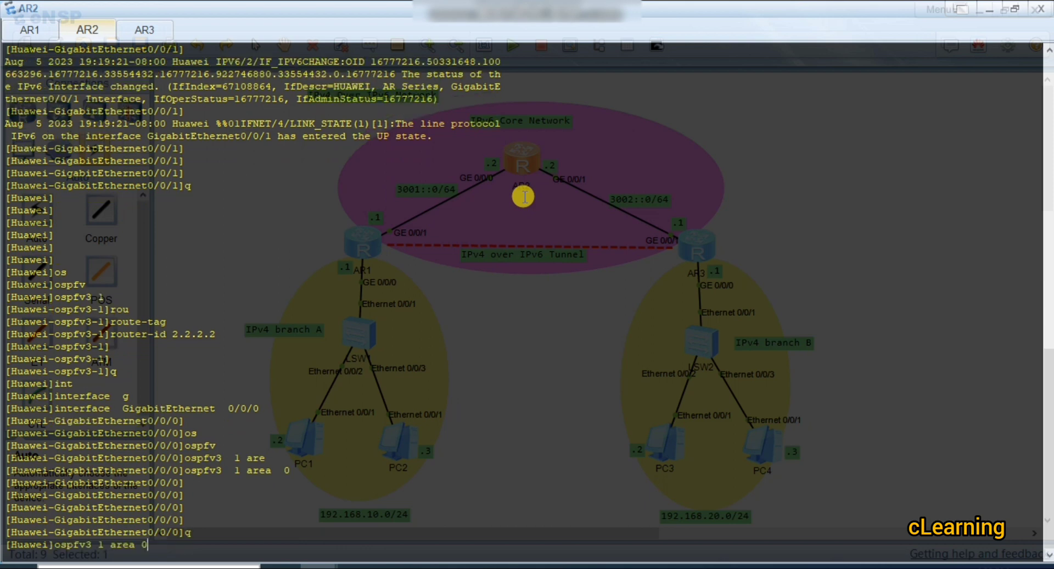
pyautogui.press('Tab')
pyautogui.write('g')
pyautogui.press('Tab')
pyautogui.write('0/0/1')
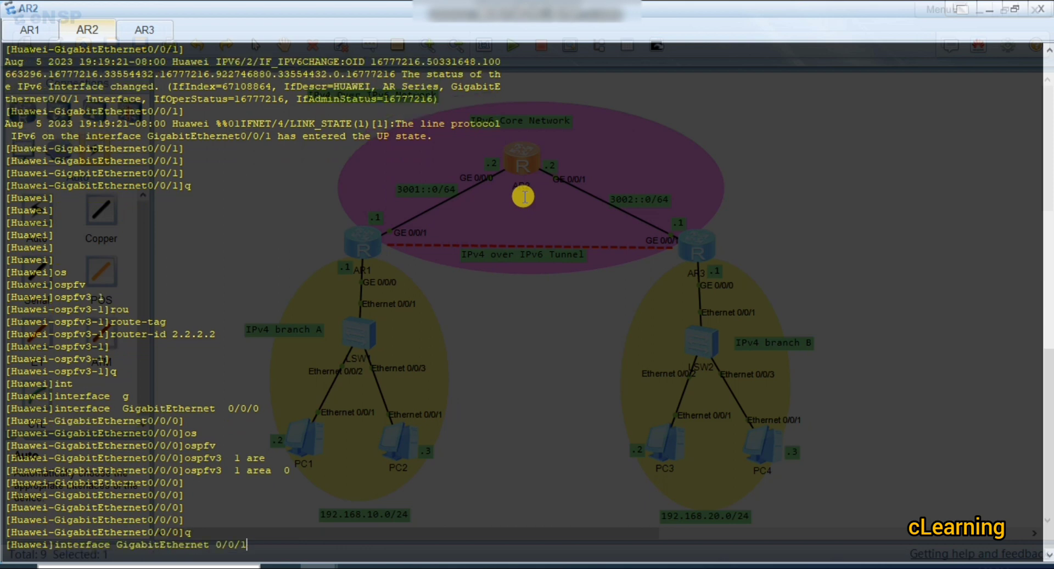
pyautogui.press('Return')
pyautogui.press('Return')
pyautogui.press('Return')
pyautogui.press('Return')
# Enable OSPFv3 process 1 in area 0 on AR2's GigabitEthernet 0/0/1
pyautogui.write('q')
pyautogui.press('BackSpace')
pyautogui.write('ospfv3 1 area 0')
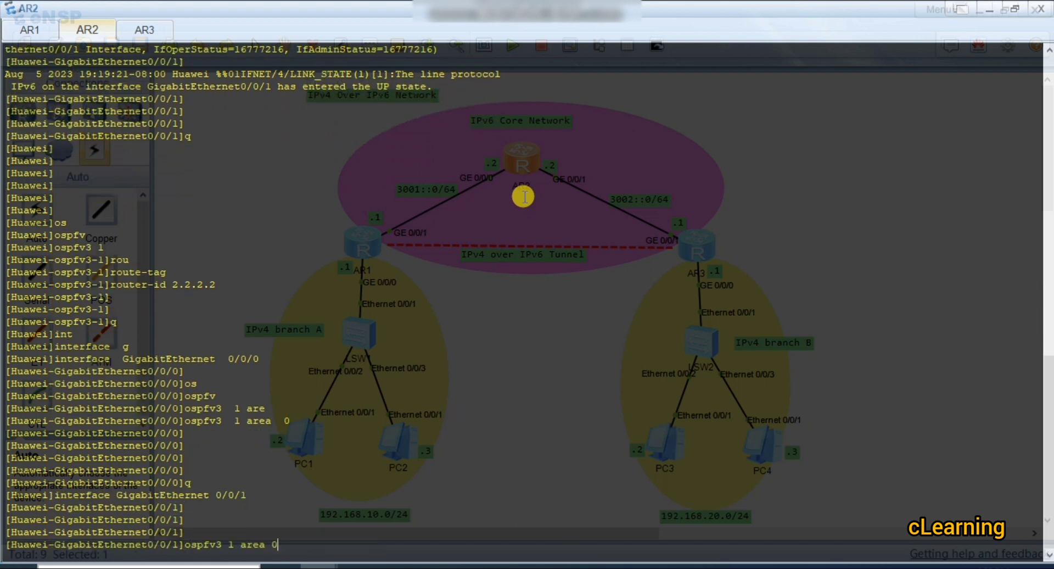
pyautogui.press('Return')
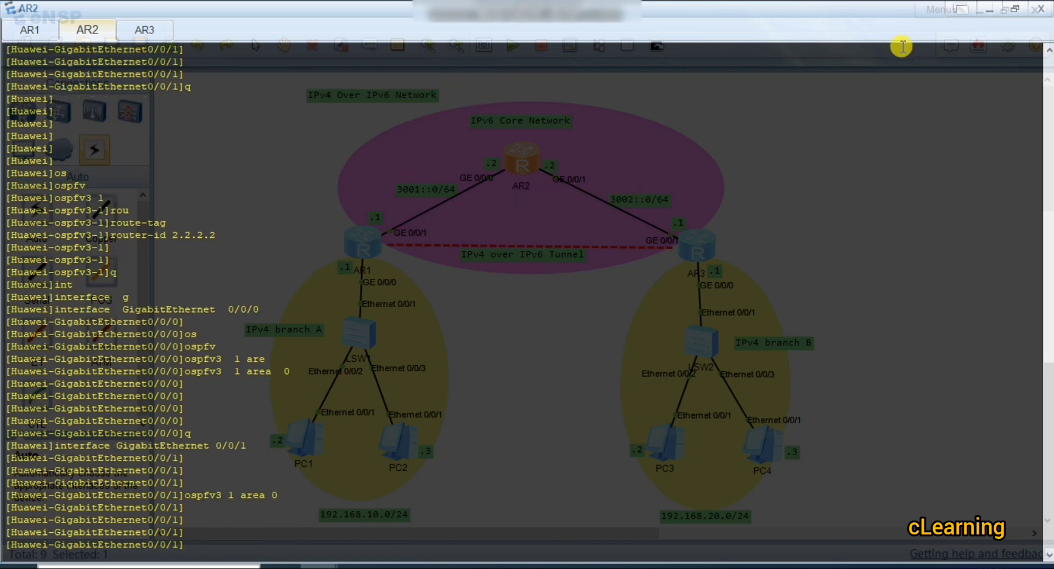
# Switch to AR3's console and leave the GigabitEthernet 0/0/1 interface view for the system view
pyautogui.click(157, 32)
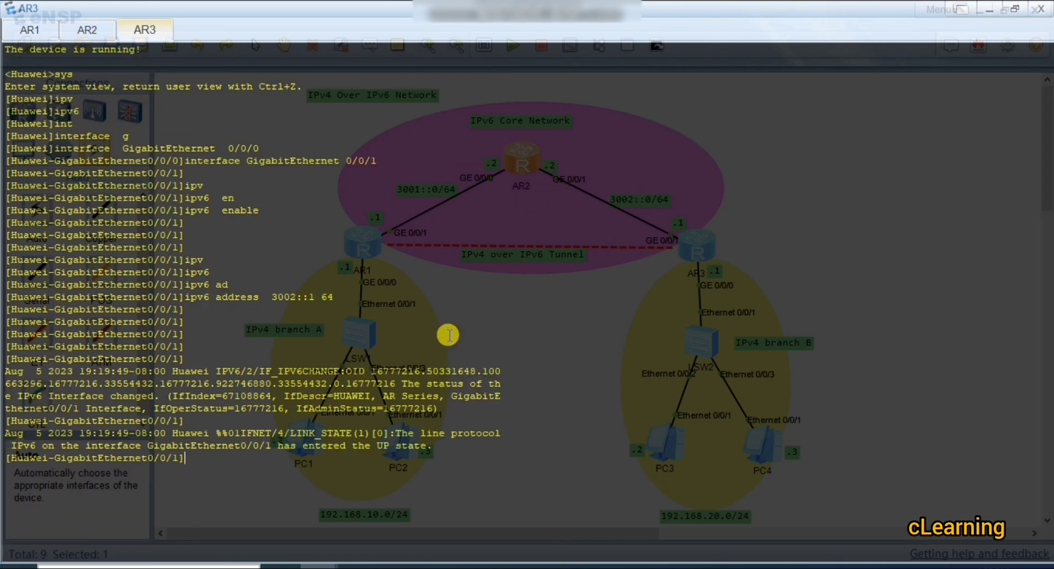
pyautogui.press('Return')
pyautogui.press('Return')
pyautogui.press('Return')
pyautogui.press('Return')
pyautogui.write('q')
pyautogui.press('Return')
pyautogui.press('Return')
pyautogui.press('Return')
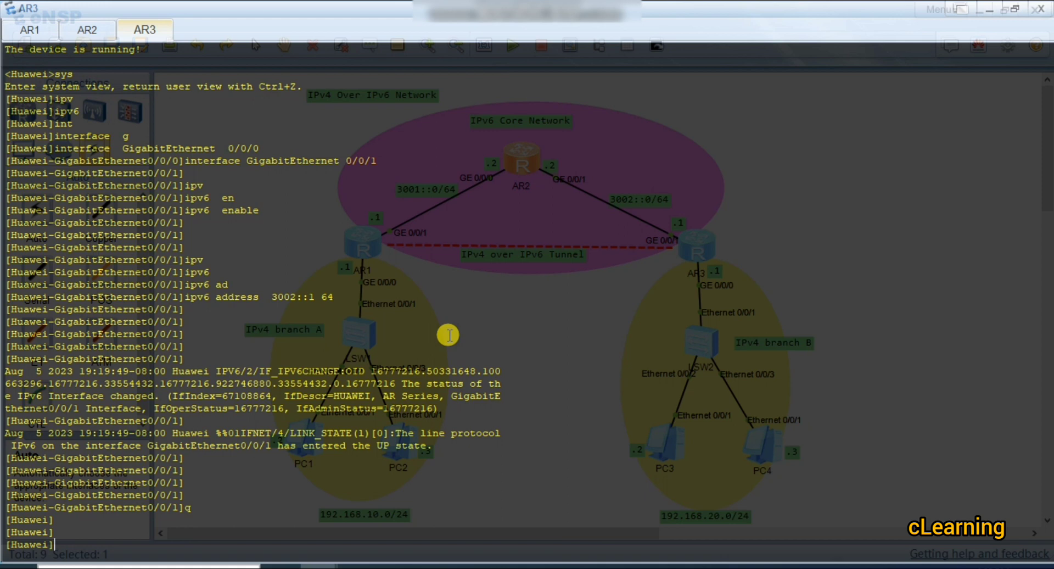
# Reenter the interface view of GigabitEthernet 0/0/1 on AR3
pyautogui.press('Up')
pyautogui.press('Up')
pyautogui.press('Up')
pyautogui.press('Up')
pyautogui.press('Return')
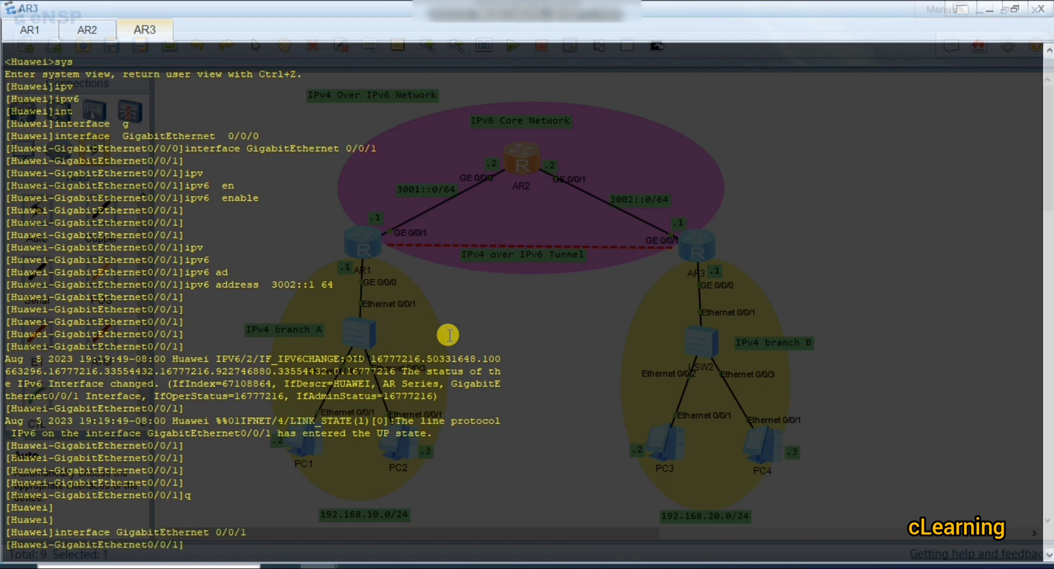
pyautogui.press('Return')
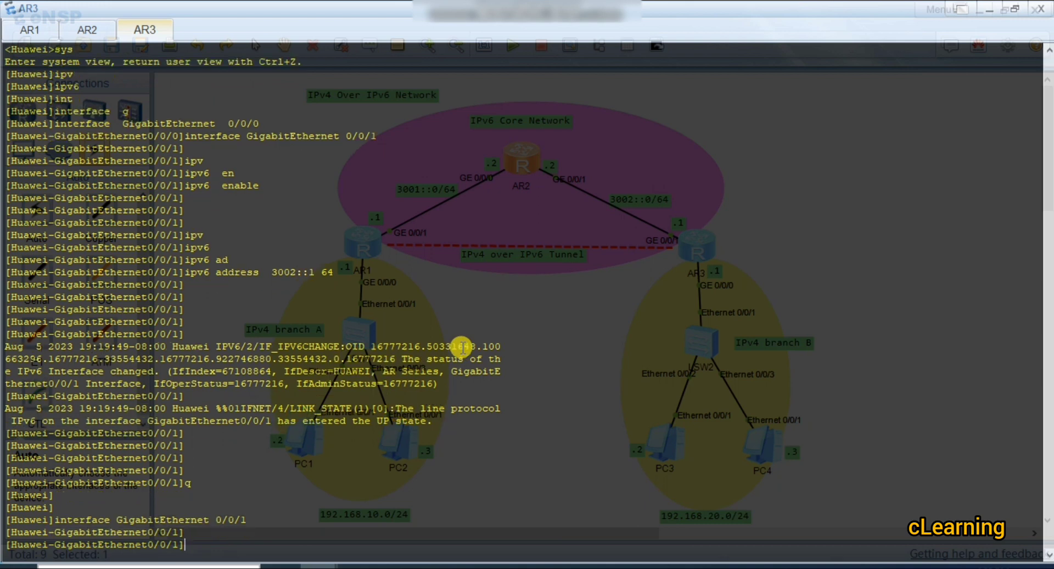
pyautogui.press('Return')
# Try to enable OSPFv3 process 1 in area 0 on AR3's GigabitEthernet 0/0/1, and return to the system view
pyautogui.write('os')
pyautogui.press('Tab')
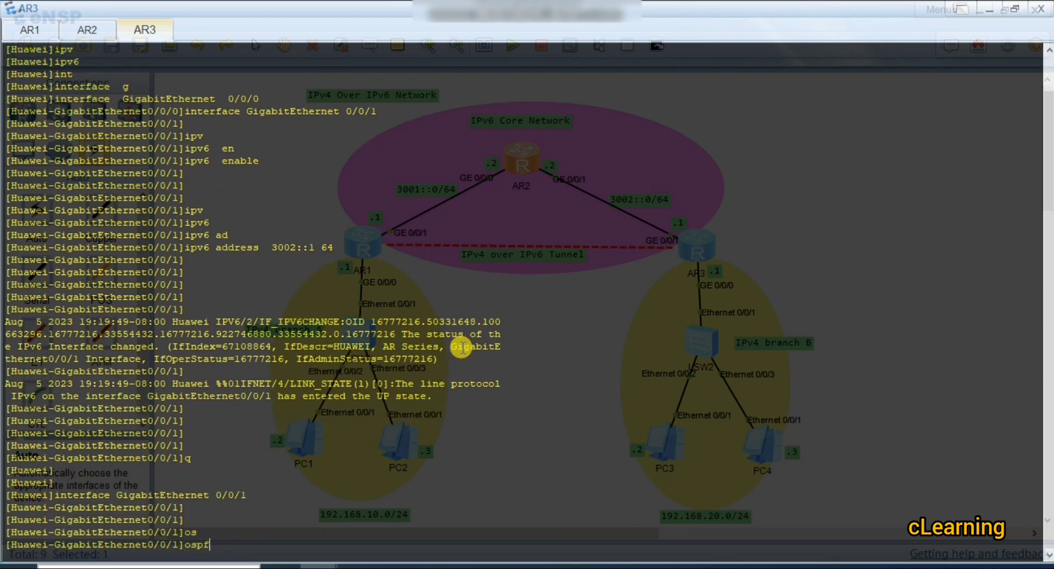
pyautogui.write('v')
pyautogui.press('Tab')
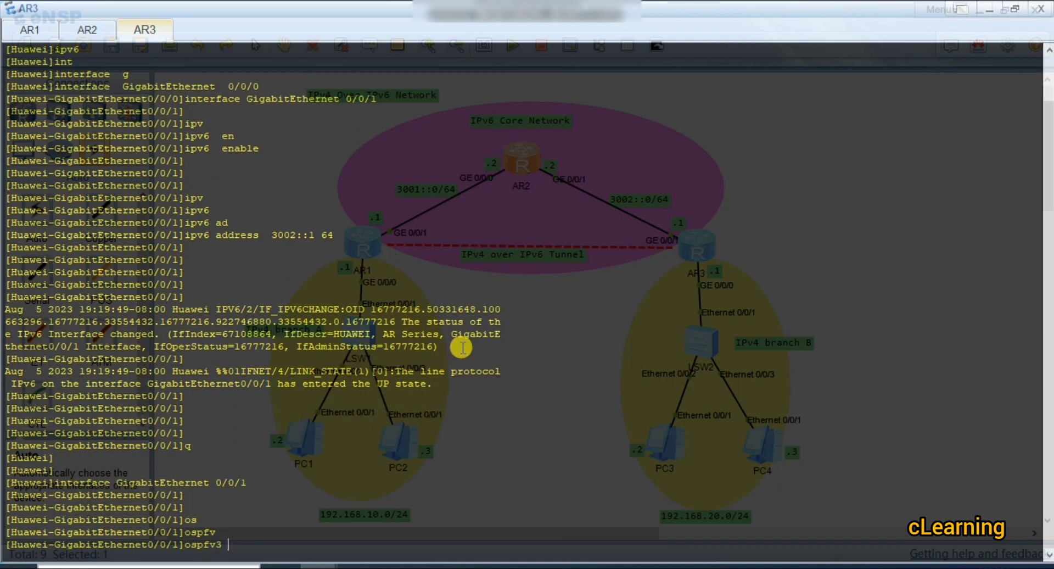
pyautogui.write('1 are')
pyautogui.press('Tab')
pyautogui.write('0')
pyautogui.press('Return')
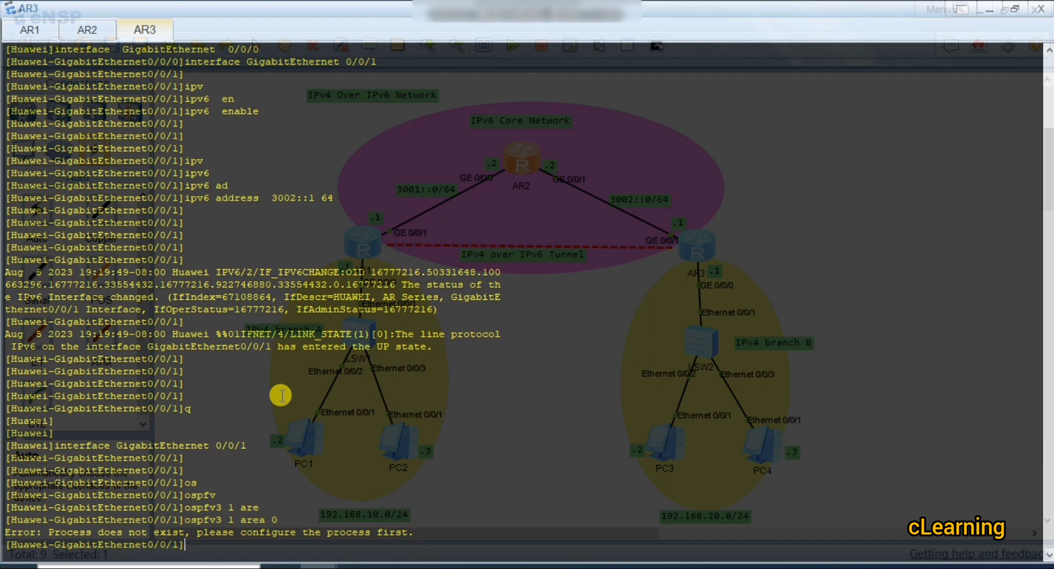
pyautogui.write('q')
pyautogui.press('Return')
pyautogui.press('Return')
pyautogui.press('Return')
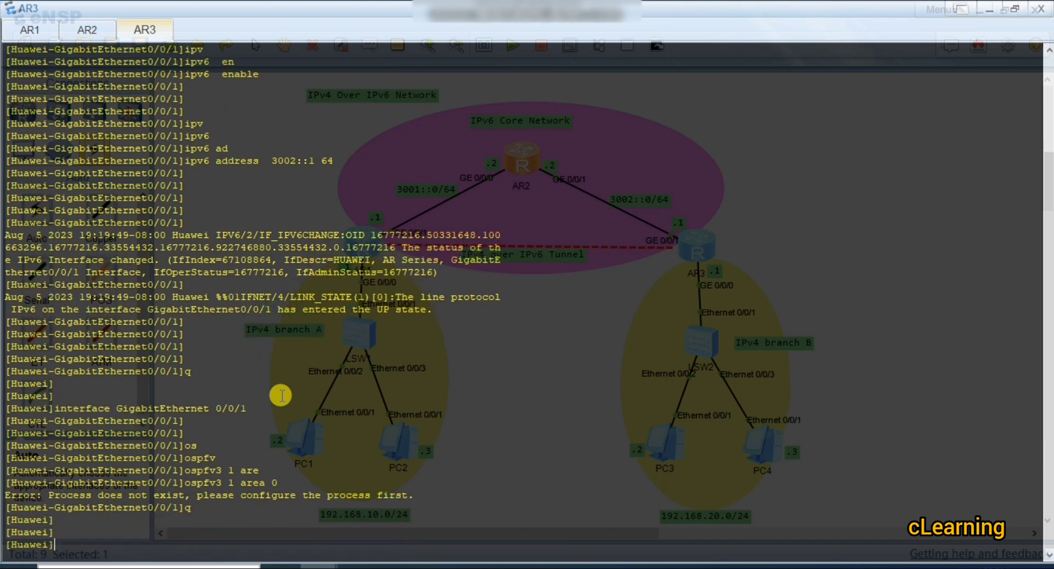
# Create OSPFv3 process 1 on AR3
pyautogui.write('qs')
pyautogui.press('Tab')
pyautogui.write('v')
pyautogui.press('Tab')
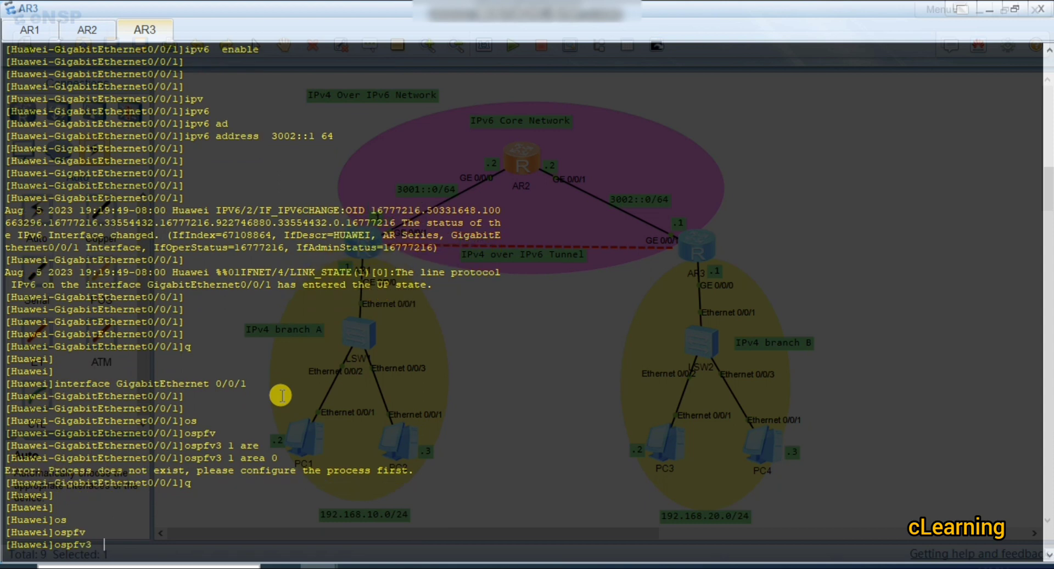
pyautogui.write('1')
pyautogui.press('Return')
pyautogui.press('Return')
pyautogui.press('Return')
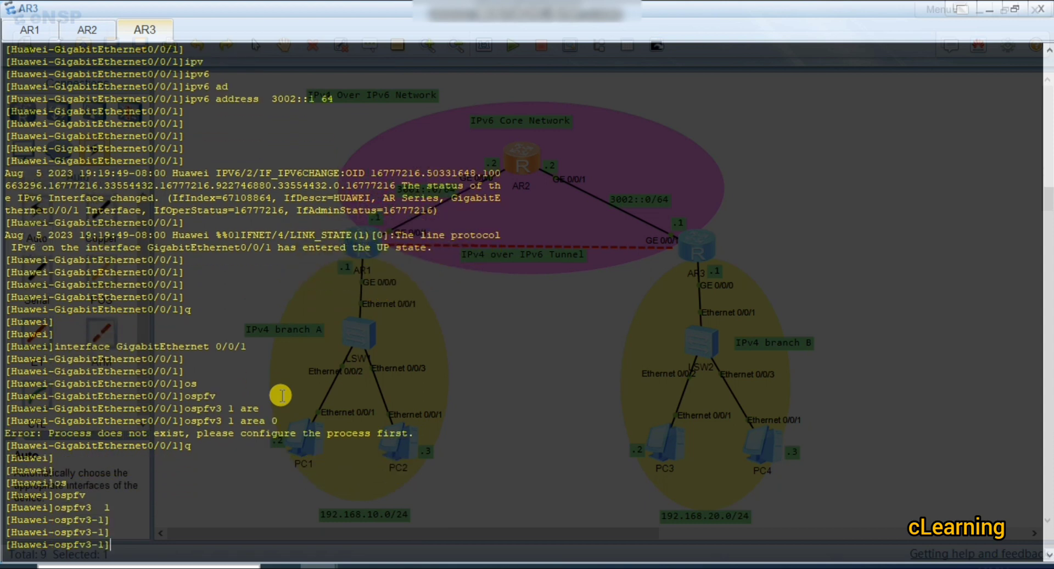
# Set the router ID of AR3's OSPFv3 process 1 to 3.3.3.3
pyautogui.write('rou')
pyautogui.press('Tab')
pyautogui.press('Tab')
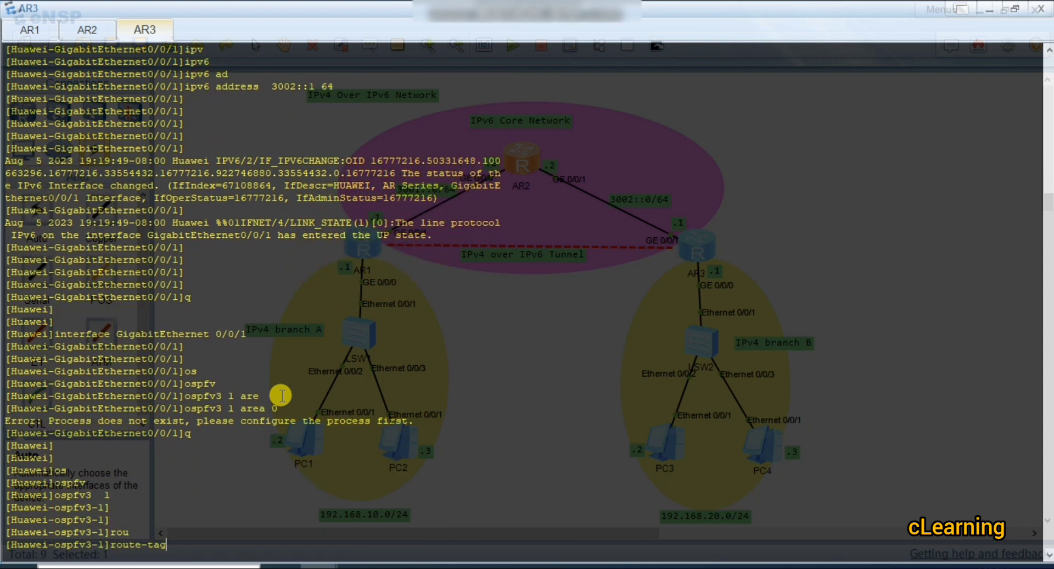
pyautogui.write('3.3.3.3')
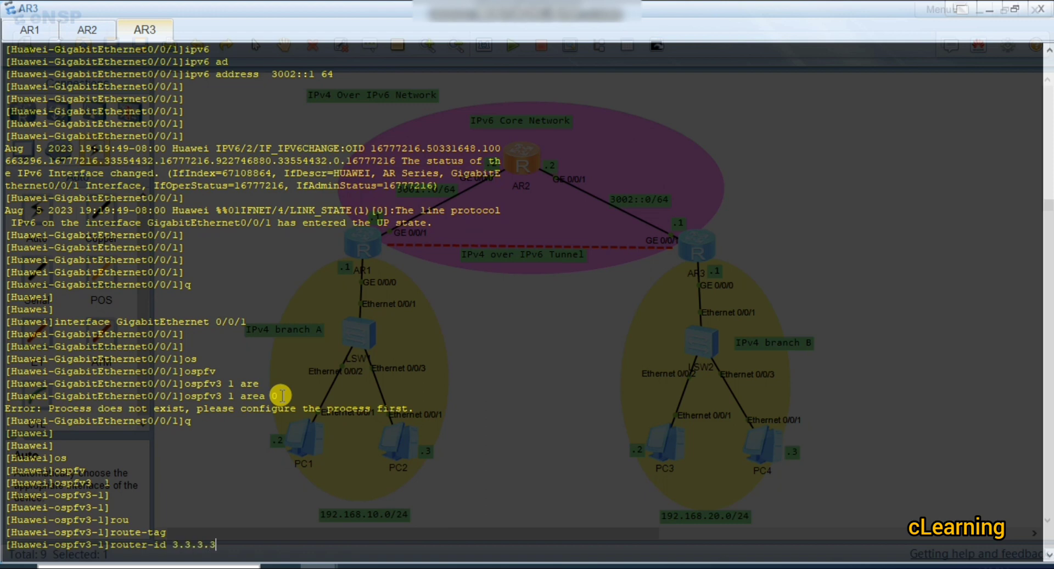
pyautogui.press('Return')
pyautogui.press('Return')
# Enter the interface view of GigabitEthernet 0/0/1 on AR3 from the system view
pyautogui.write('interface GigabitEthernet 0/0/1')
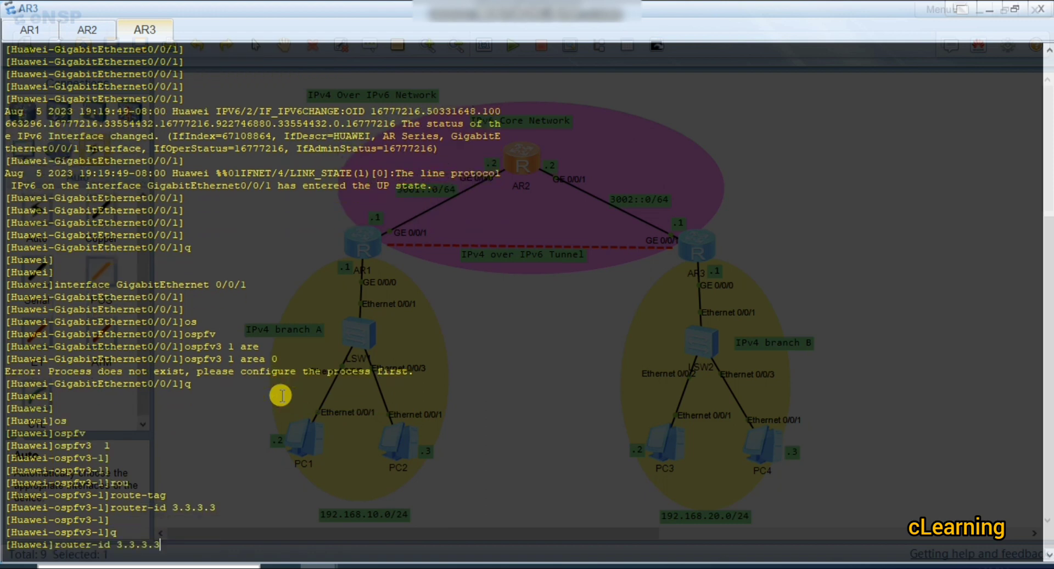
pyautogui.press('Return')
pyautogui.press('Return')
pyautogui.press('Return')
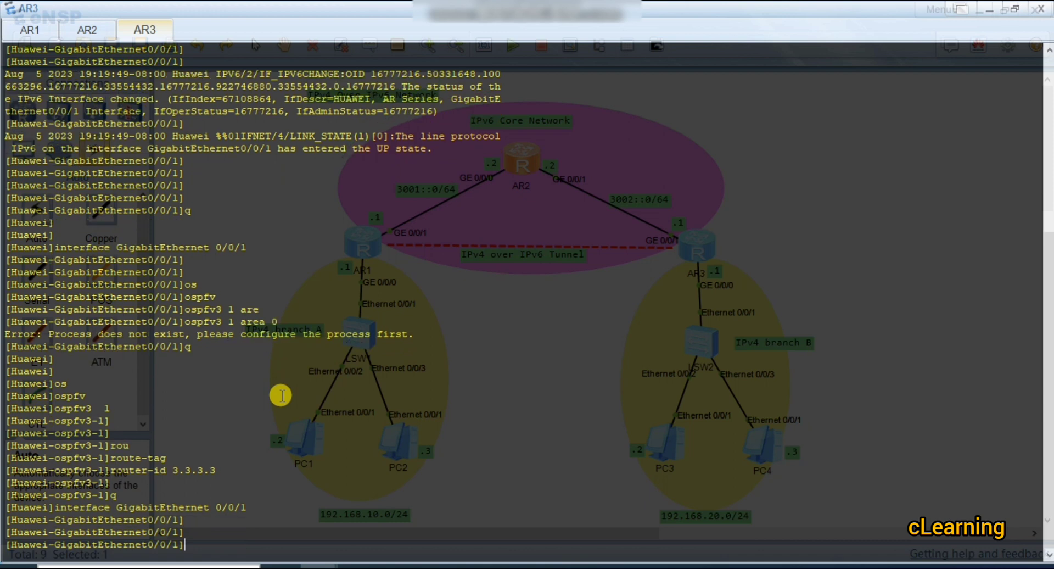
# Enable OSPFv3 process 1 in area 0 on AR3's GigabitEthernet 0/0/1 and return to the system view
pyautogui.write('q')
pyautogui.press('BackSpace')
pyautogui.write('ospfv3 1 area 0')
pyautogui.press('Up')
pyautogui.press('Down')
pyautogui.press('Return')
pyautogui.press('Return')
pyautogui.press('Return')
pyautogui.press('Return')
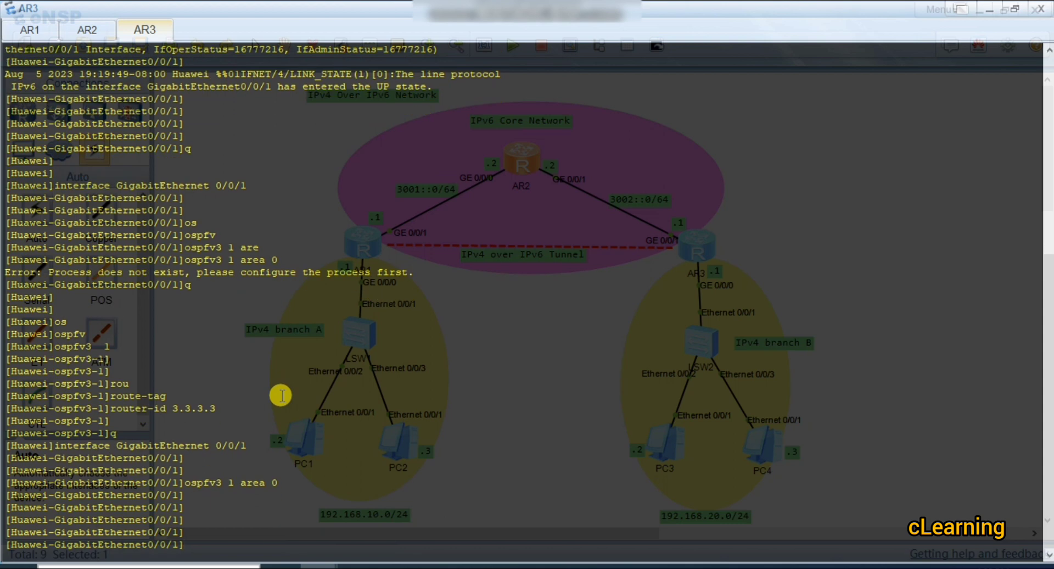
pyautogui.write('q')
pyautogui.press('Return')
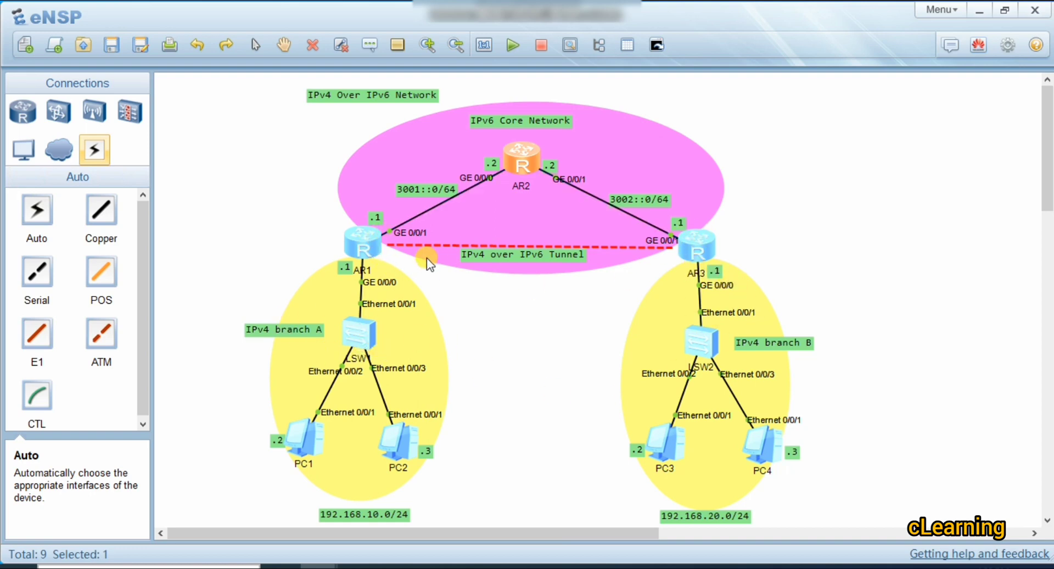
# Open AR1's console and leave the GigabitEthernet 0/0/1 interface view for the system view
pyautogui.doubleClick(365, 246)
pyautogui.write('q')
pyautogui.press('Return')
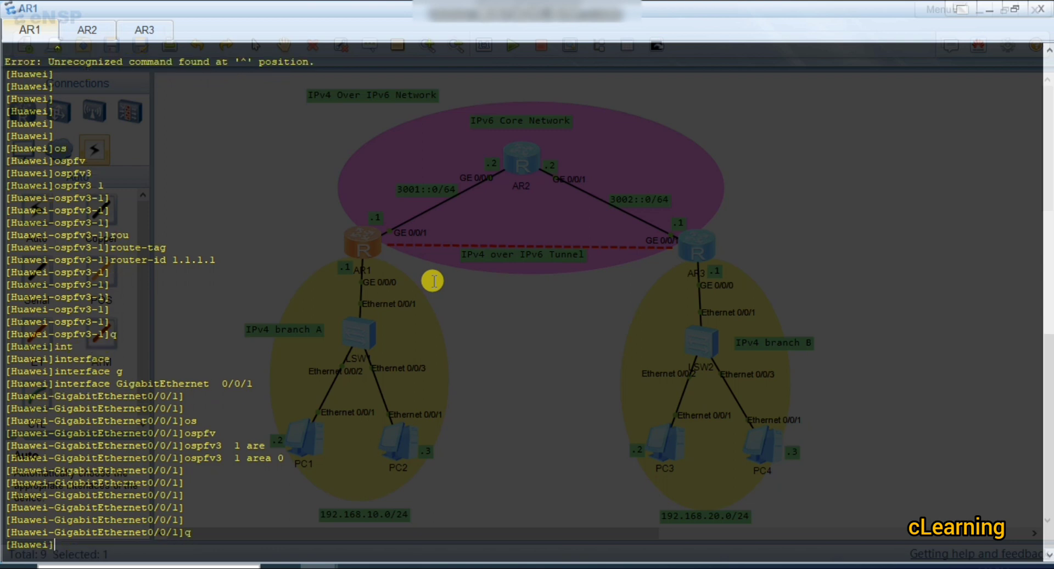
# Ping AR3's IPv6 address 3002::1 from AR1 twice and return to the network topology
pyautogui.write('ping')
pyautogui.press('Tab')
pyautogui.write('ipv')
pyautogui.press('Tab')
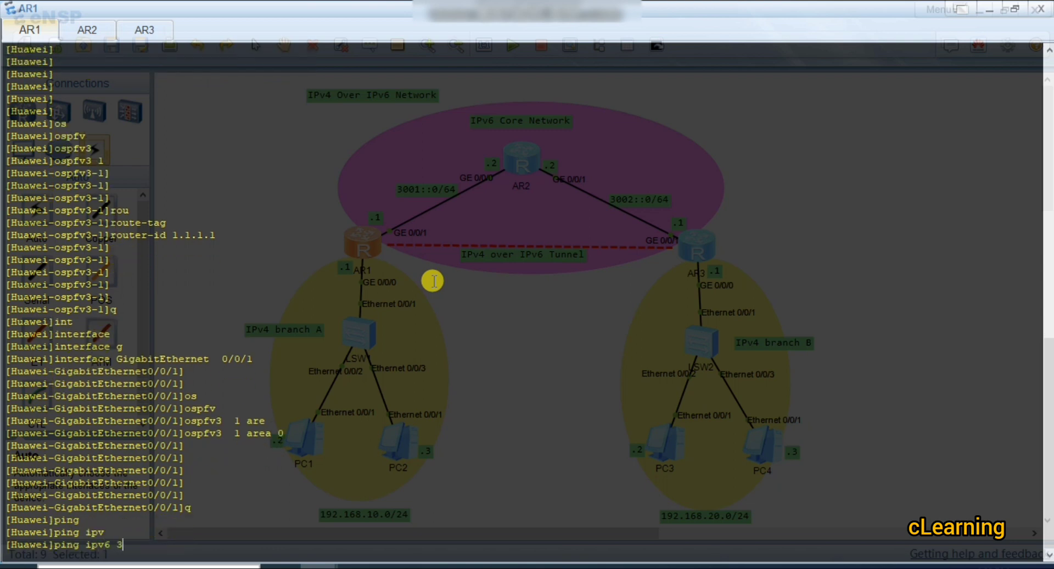
pyautogui.write('3002::1')
pyautogui.press('Return')
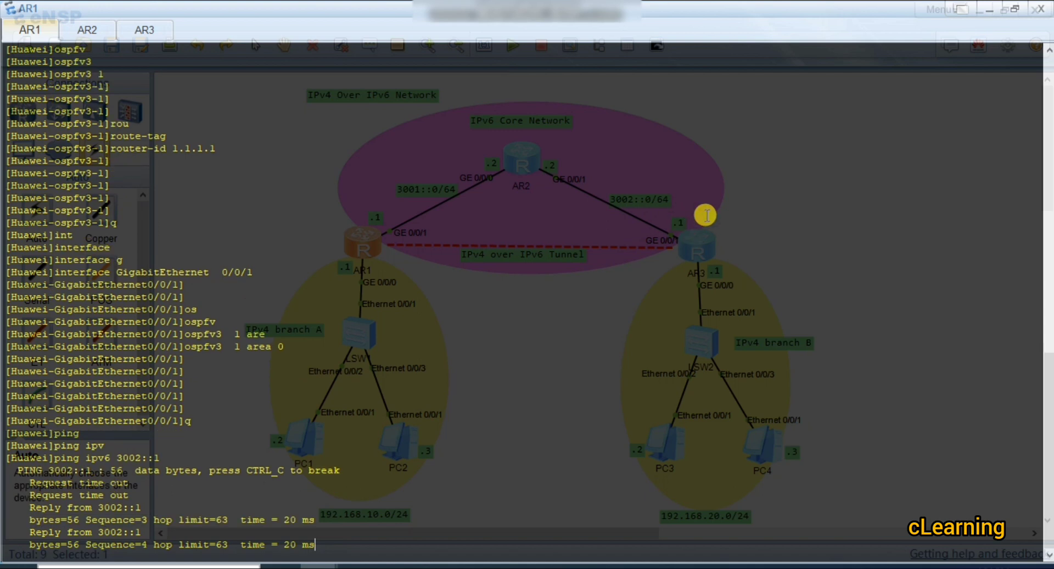
pyautogui.press('Up')
pyautogui.press('Return')
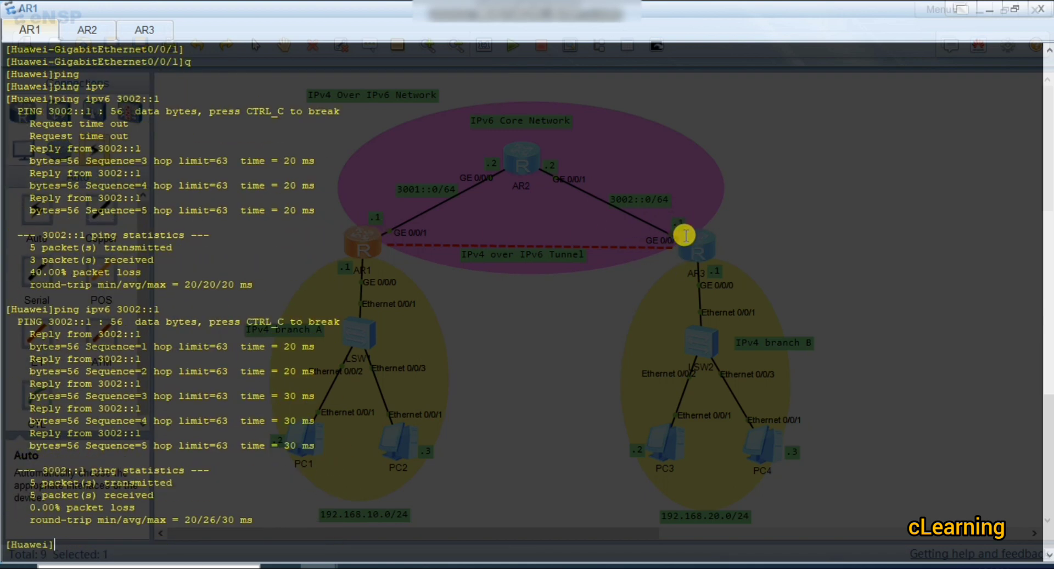
pyautogui.click(986, 10)
pyautogui.click(361, 265)
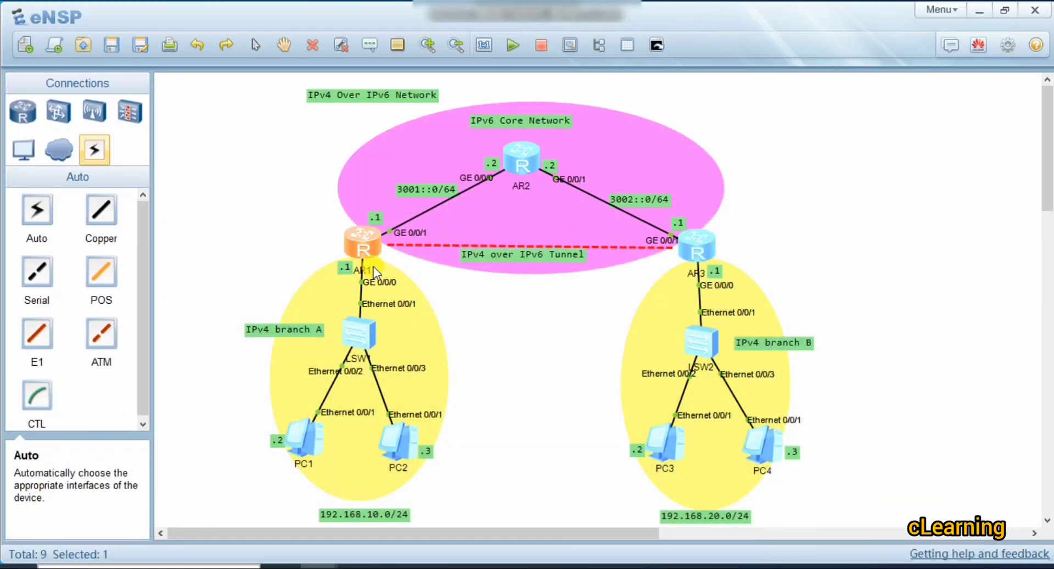
# Check PC1's static IPv4 address, subnet mask and gateway, and close its configuration window
pyautogui.doubleClick(307, 439)
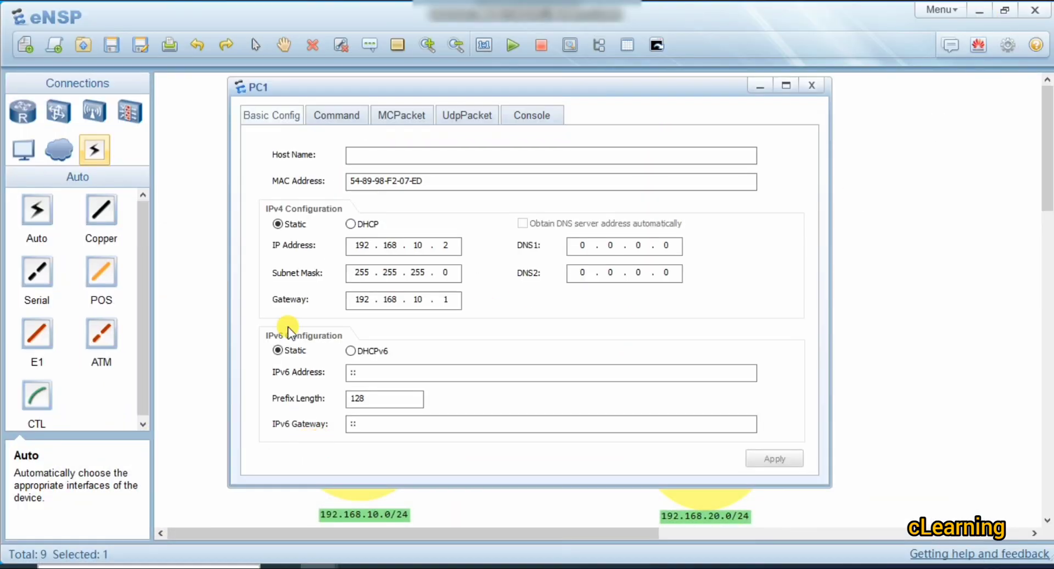
pyautogui.click(812, 85)
pyautogui.click(976, 204)
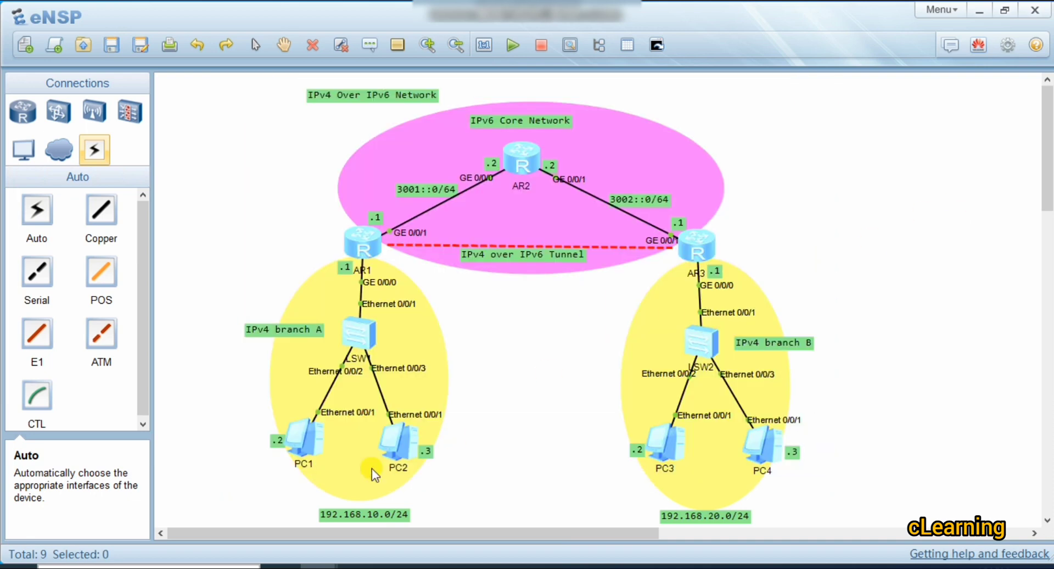
# Correct PC2's gateway to 192.168.10.1, apply it, and check the settings of PC1 and PC3
pyautogui.doubleClick(399, 435)
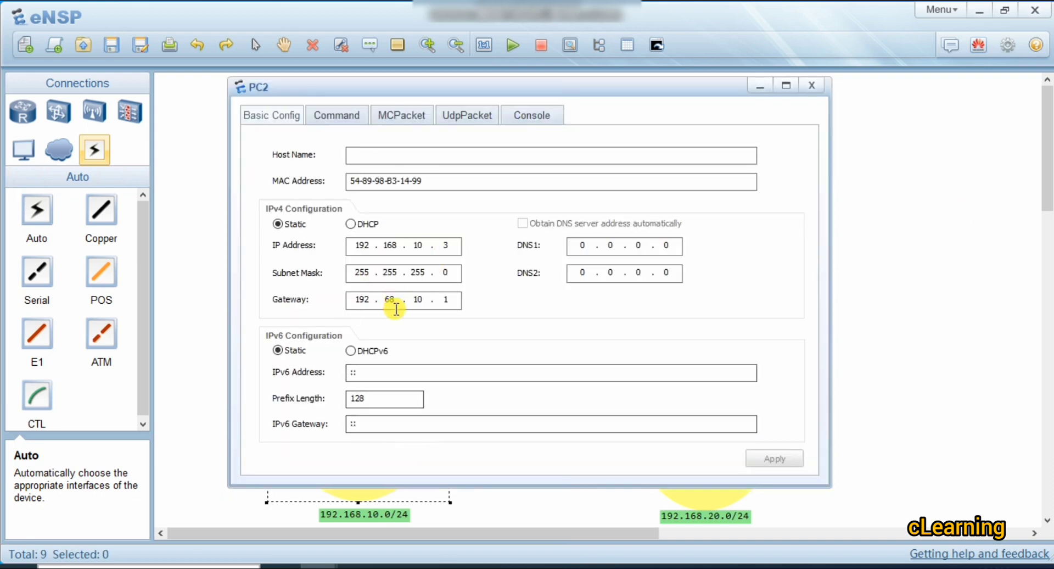
pyautogui.click(384, 300)
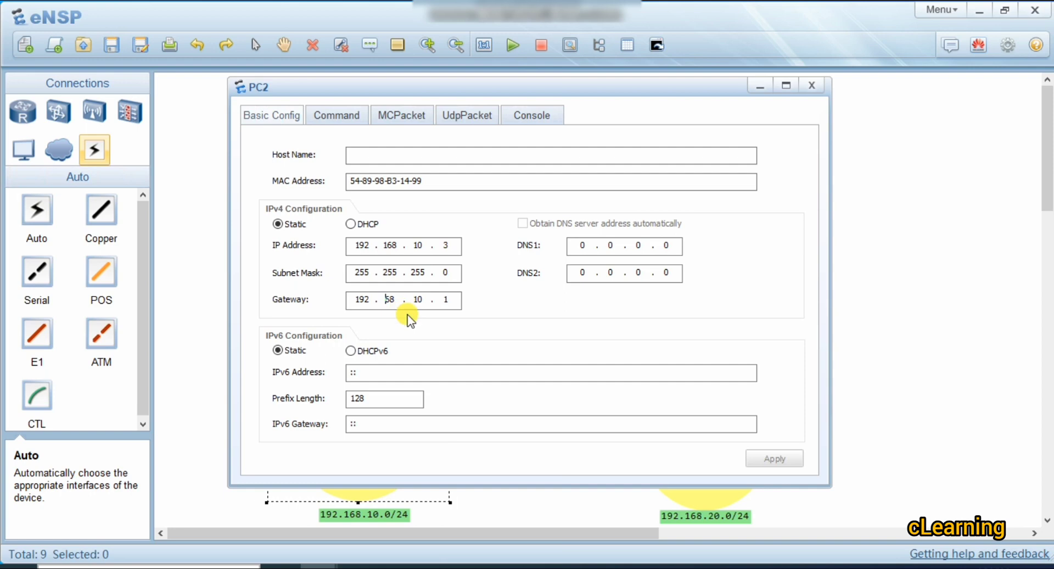
pyautogui.write('16')
pyautogui.click(775, 459)
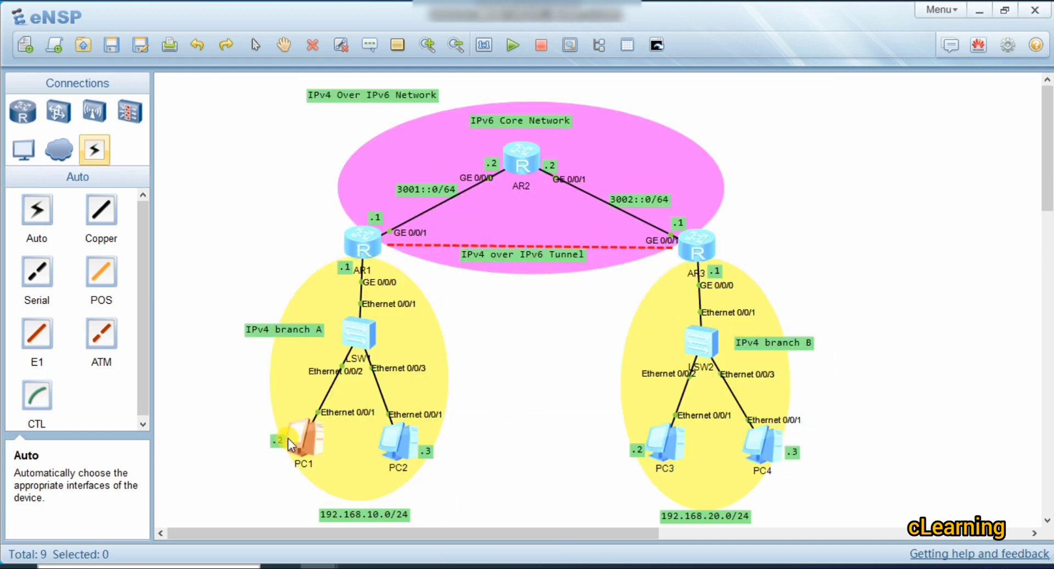
pyautogui.doubleClick(290, 443)
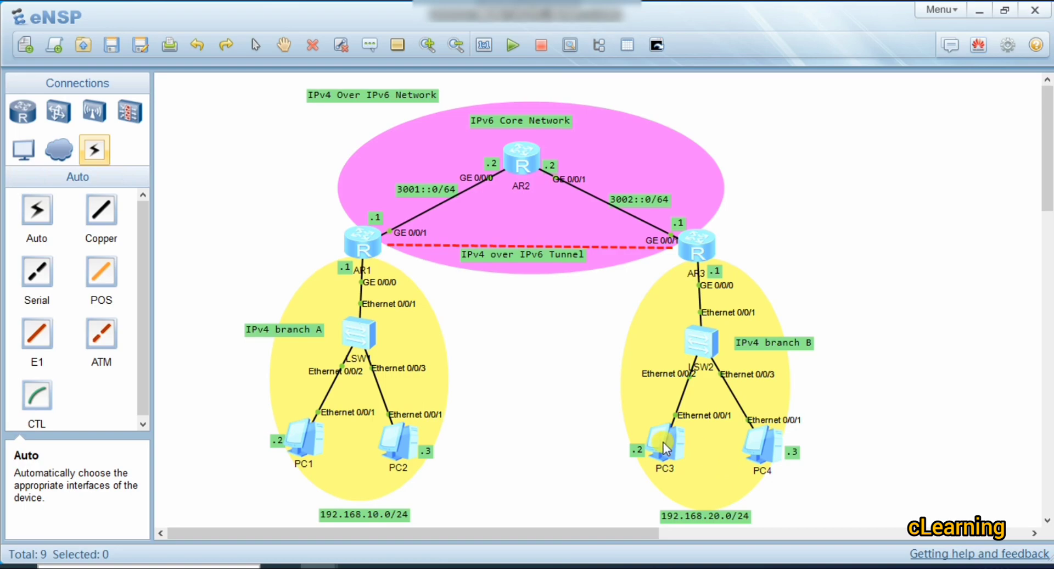
pyautogui.doubleClick(665, 446)
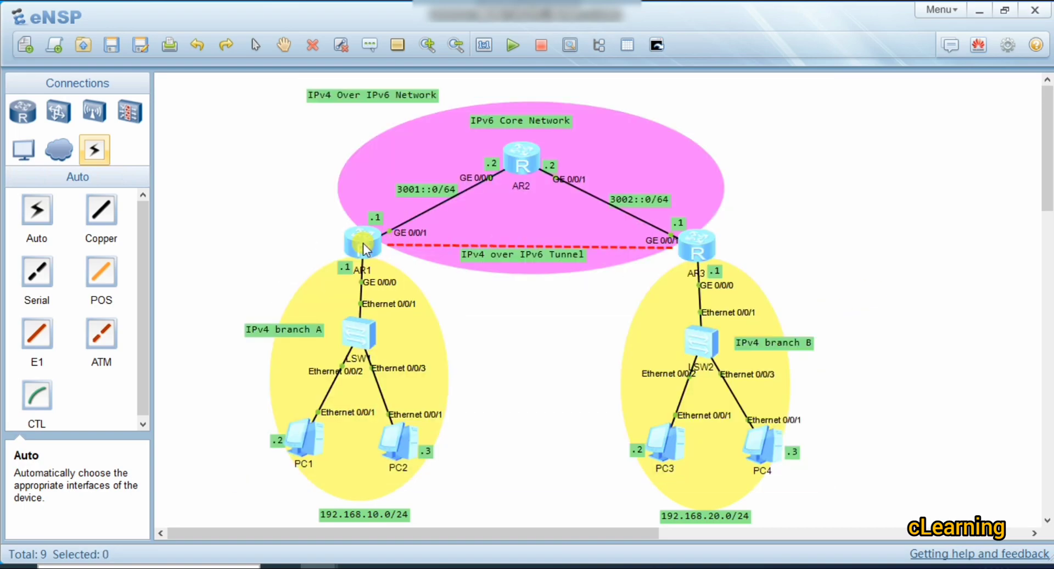
# Open AR1's console and enter the interface view of GigabitEthernet 0/0/0
pyautogui.doubleClick(364, 247)
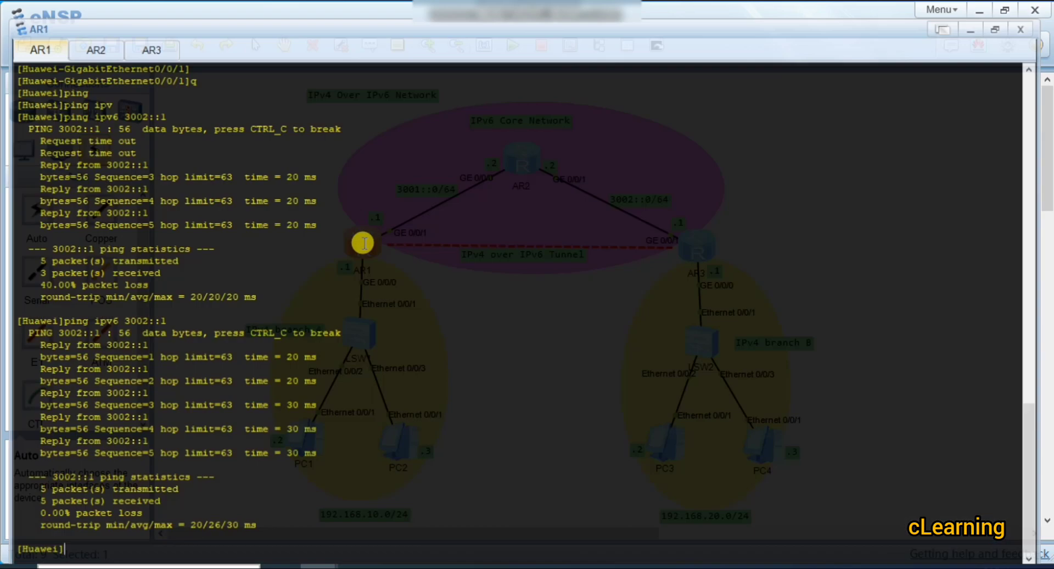
pyautogui.press('Return')
pyautogui.press('Return')
pyautogui.write('os')
pyautogui.press('Tab')
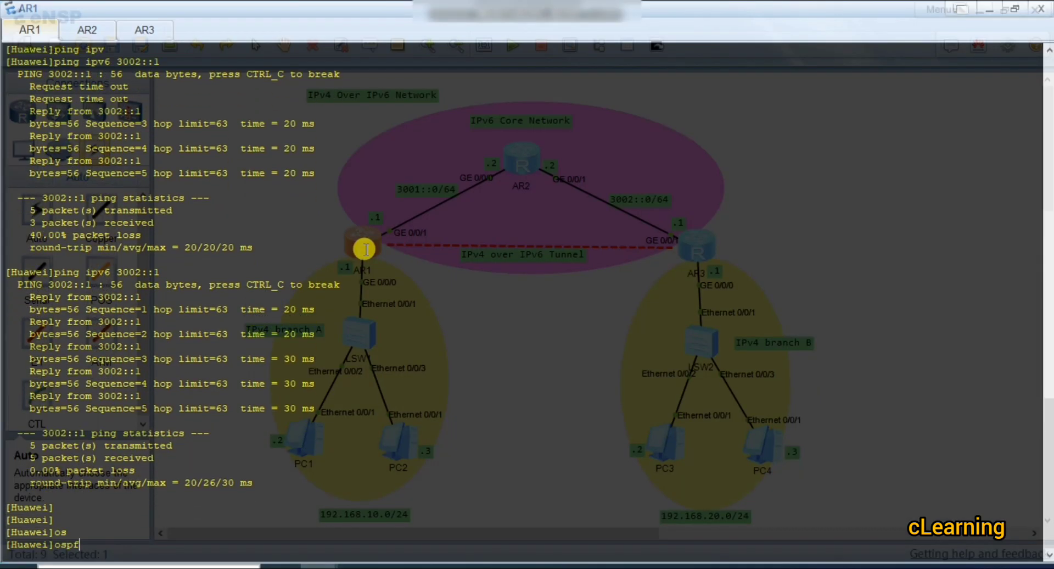
pyautogui.write('int')
pyautogui.press('Tab')
pyautogui.write('g')
pyautogui.press('Tab')
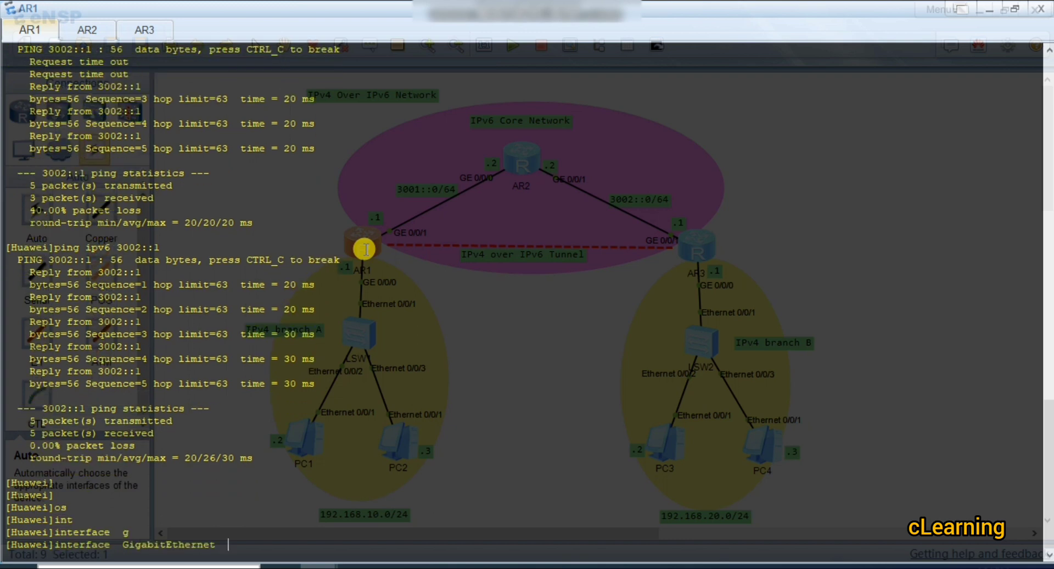
pyautogui.write('0/0/0')
pyautogui.press('Return')
# Assign the IPv4 address 192.168.10.1 with prefix length 24 to AR1's GigabitEthernet 0/0/0
pyautogui.write('ip a')
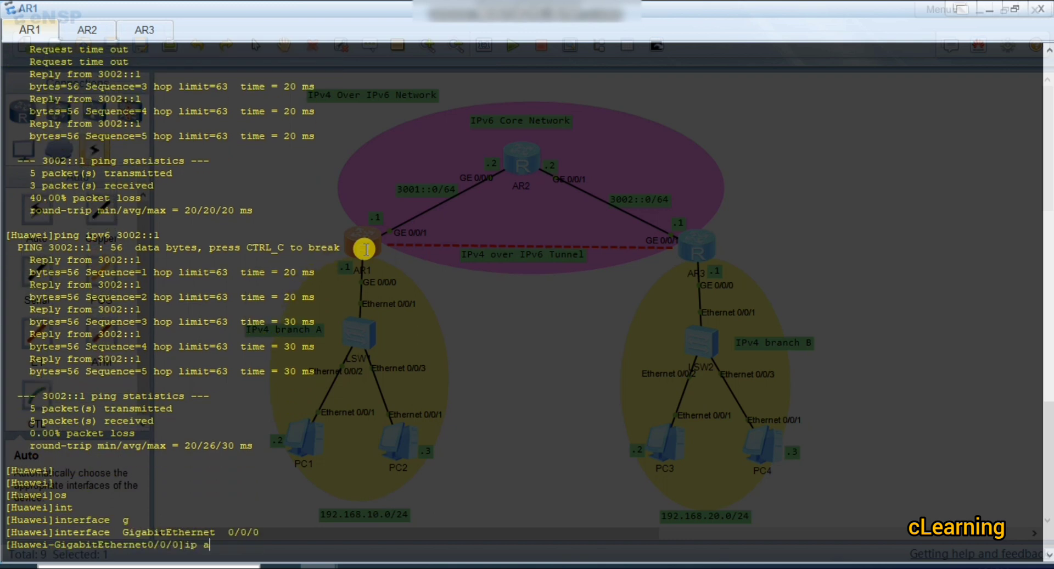
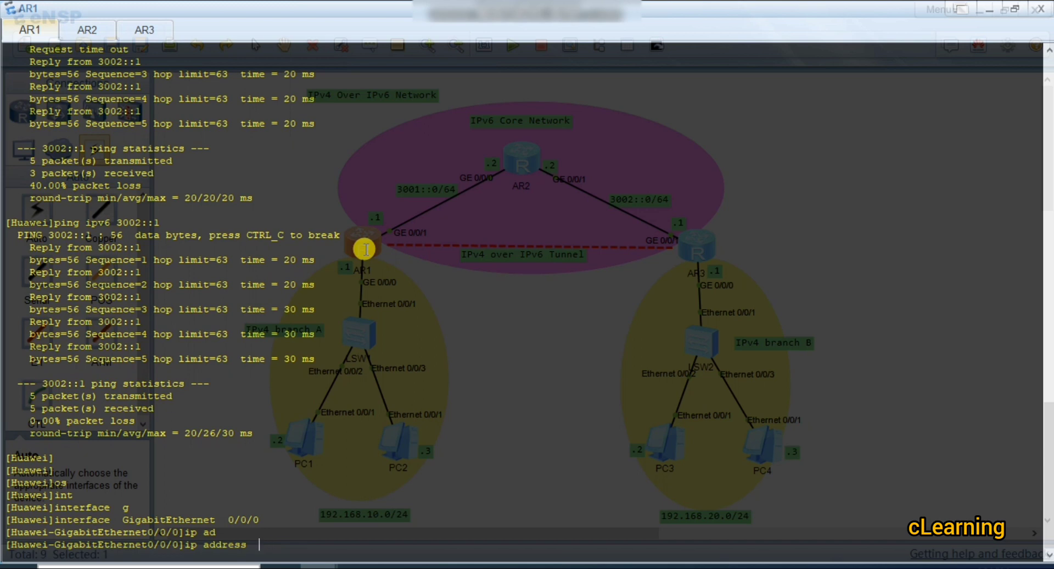
pyautogui.write('192.168.10.1')
pyautogui.press('Return')
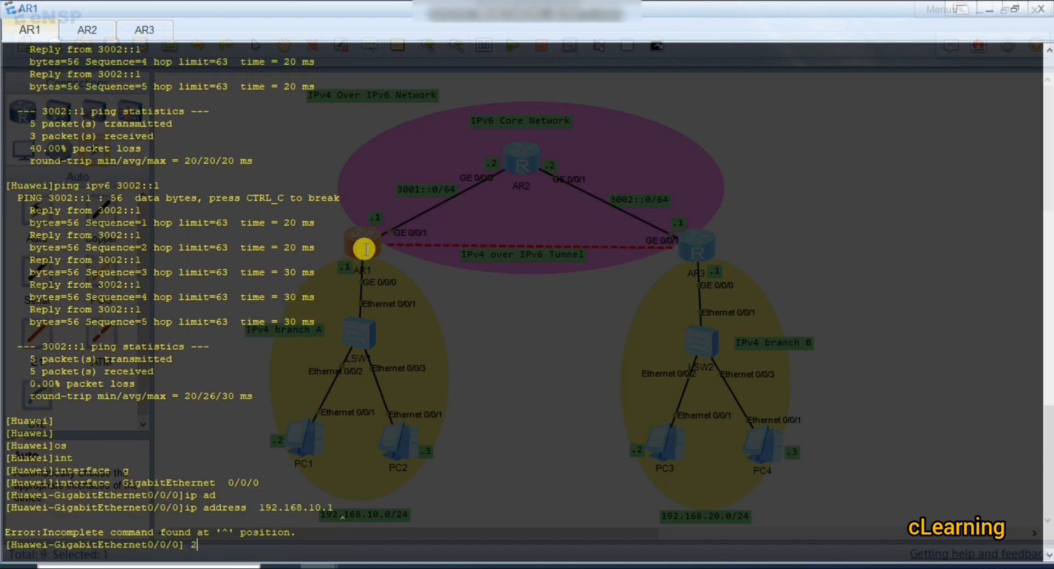
pyautogui.press('Up')
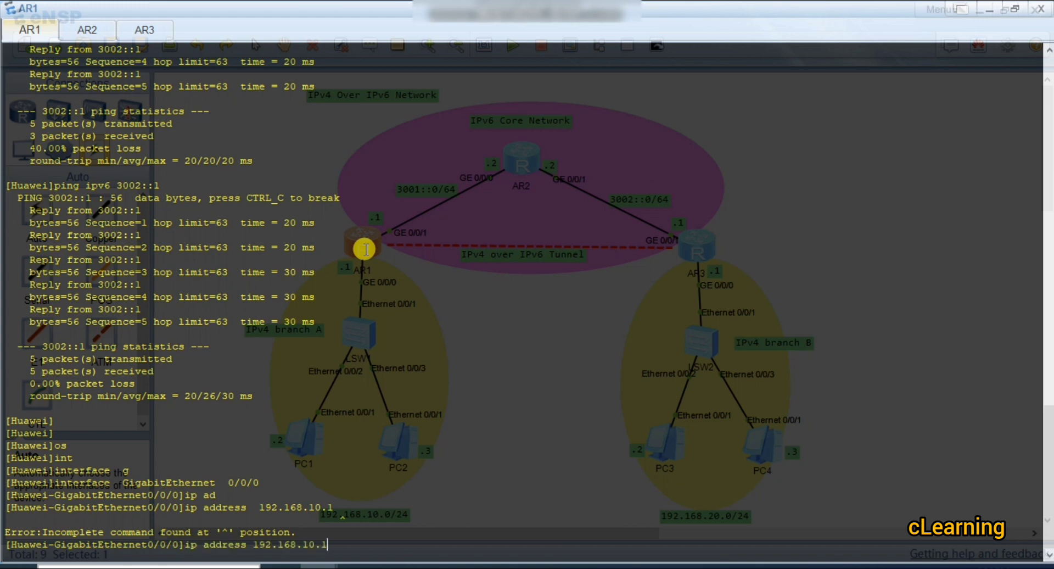
pyautogui.write('24')
pyautogui.press('Return')
pyautogui.press('Return')
pyautogui.press('Return')
pyautogui.press('Return')
pyautogui.press('Return')
pyautogui.press('Return')
pyautogui.press('Return')
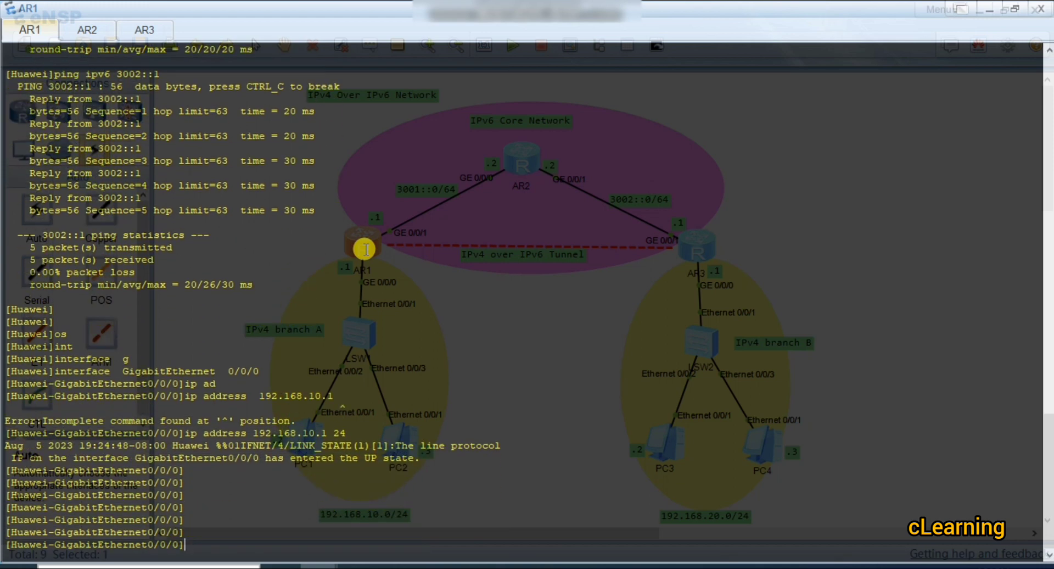
# Try to leave AR1's GigabitEthernet 0/0/0 interface view for the system view
pyautogui.write('q')
pyautogui.press('Tab')
pyautogui.press('Return')
# Switch from AR1 to AR3's console and enter the interface view of GigabitEthernet 0/0/0
pyautogui.click(989, 9)
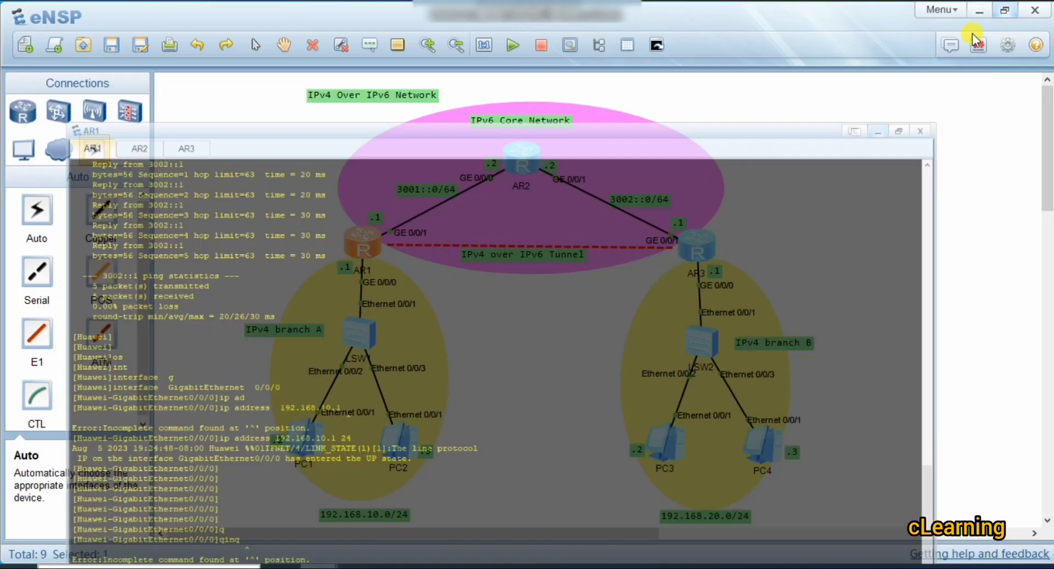
pyautogui.doubleClick(706, 244)
pyautogui.press('Return')
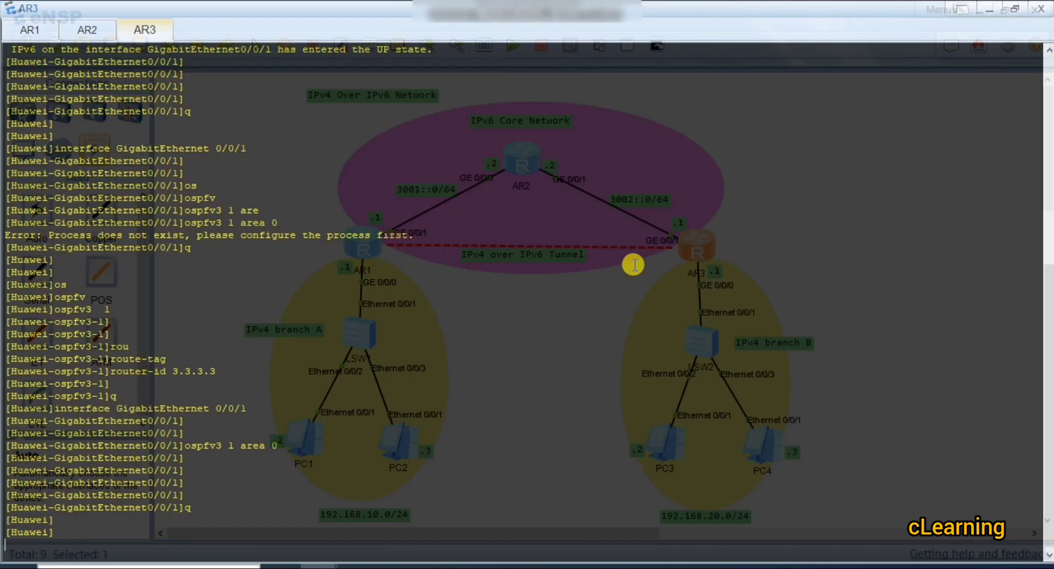
pyautogui.write('int')
pyautogui.press('Tab')
pyautogui.write('g')
pyautogui.press('Tab')
pyautogui.write('0')
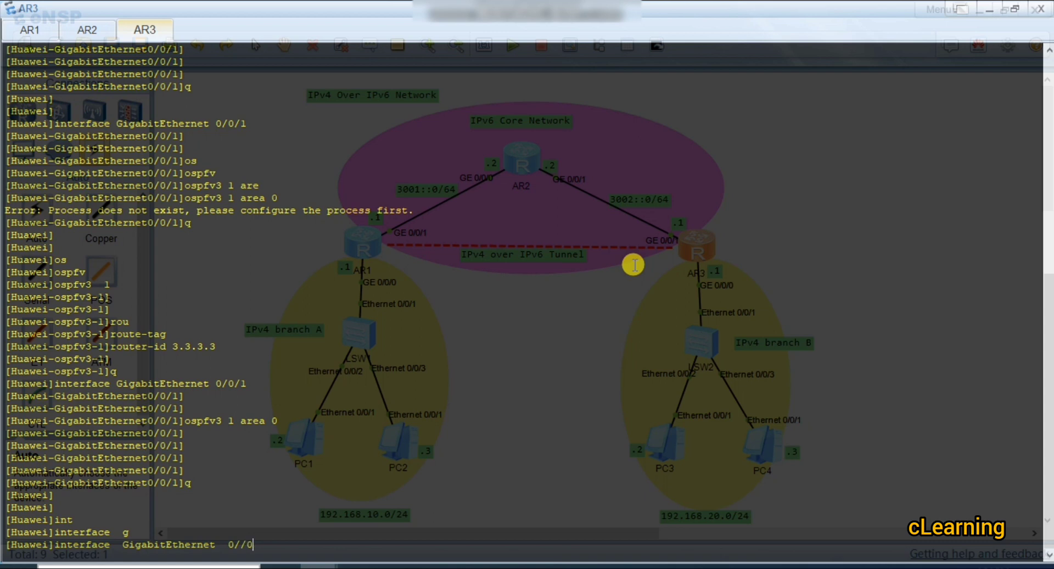
pyautogui.write('/00/0')
pyautogui.press('Return')
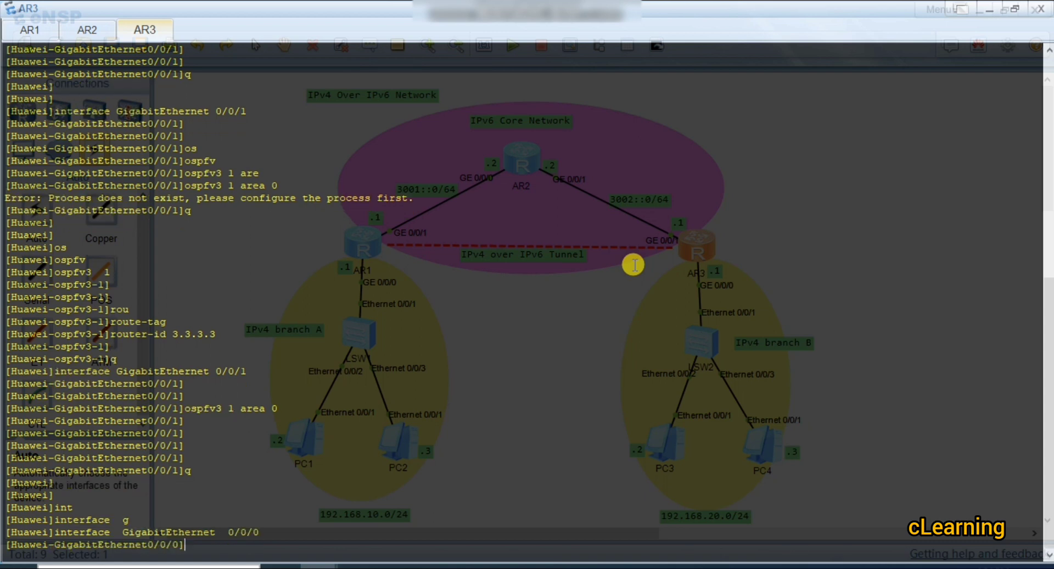
# Assign IPv4 address 192.168.20.1 with prefix length 24 to AR3's GigabitEthernet 0/0/0, leave the interface view and return to the topology
pyautogui.write('ip ad')
pyautogui.press('Tab')
pyautogui.write('192')
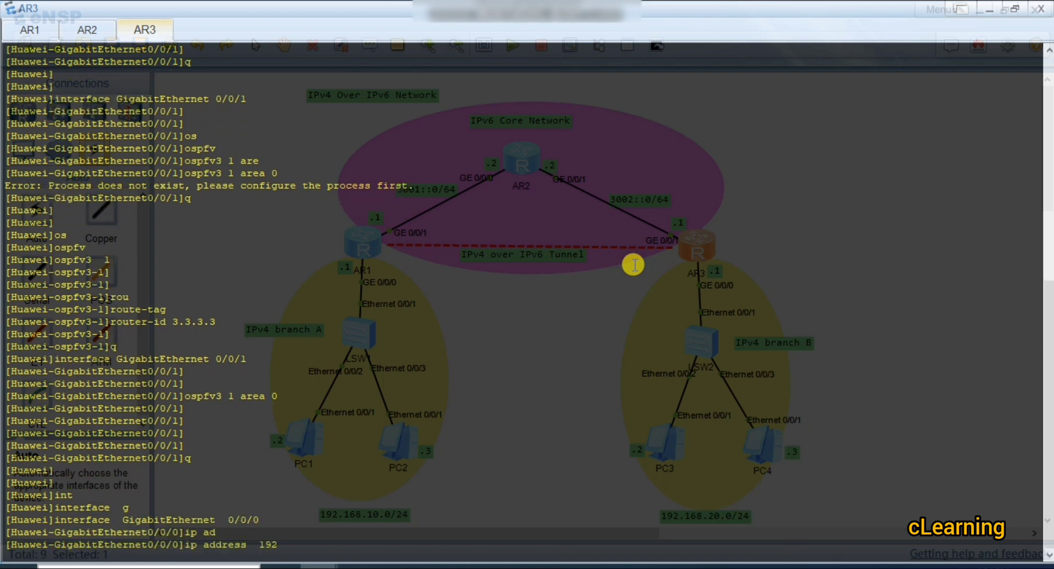
pyautogui.write('.168.20.1 24')
pyautogui.press('Return')
pyautogui.press('Return')
pyautogui.press('Return')
pyautogui.press('Return')
pyautogui.press('Return')
pyautogui.press('Return')
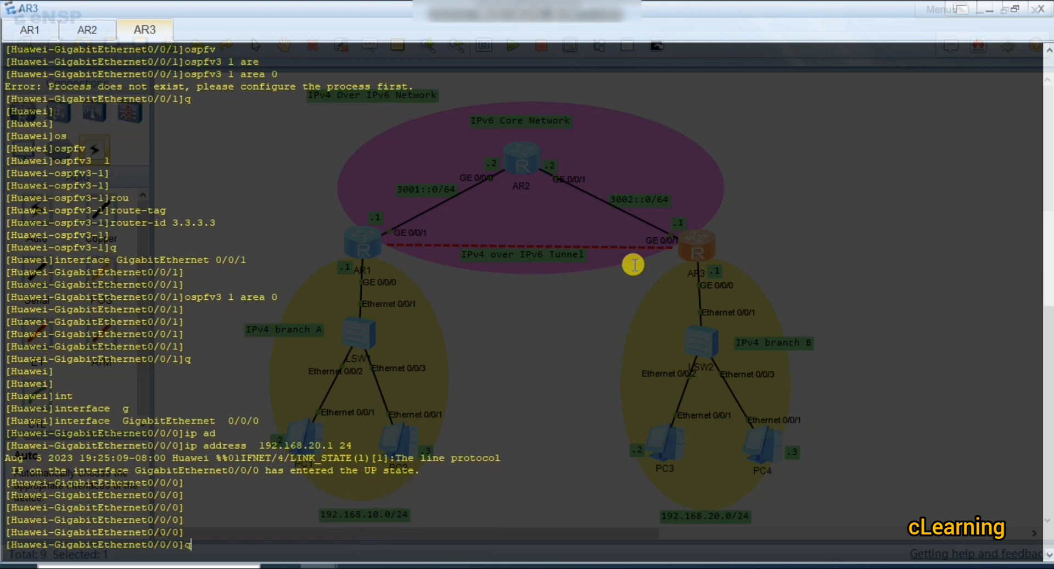
pyautogui.write('q')
pyautogui.press('Return')
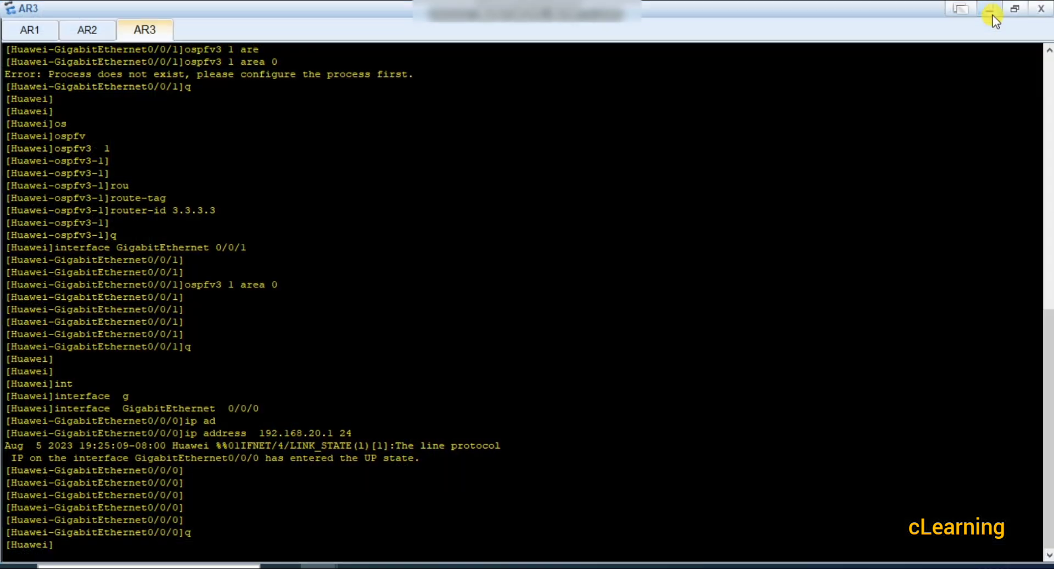
pyautogui.click(991, 14)
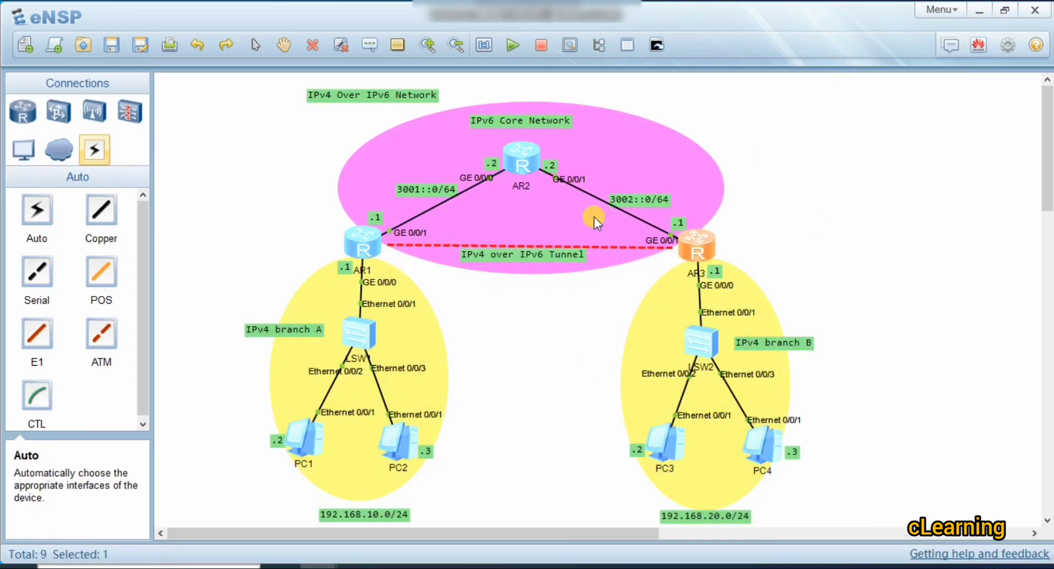
# Ping the branch A gateway 192.168.10.1 from PC1's command line
pyautogui.doubleClick(315, 436)
pyautogui.click(327, 116)
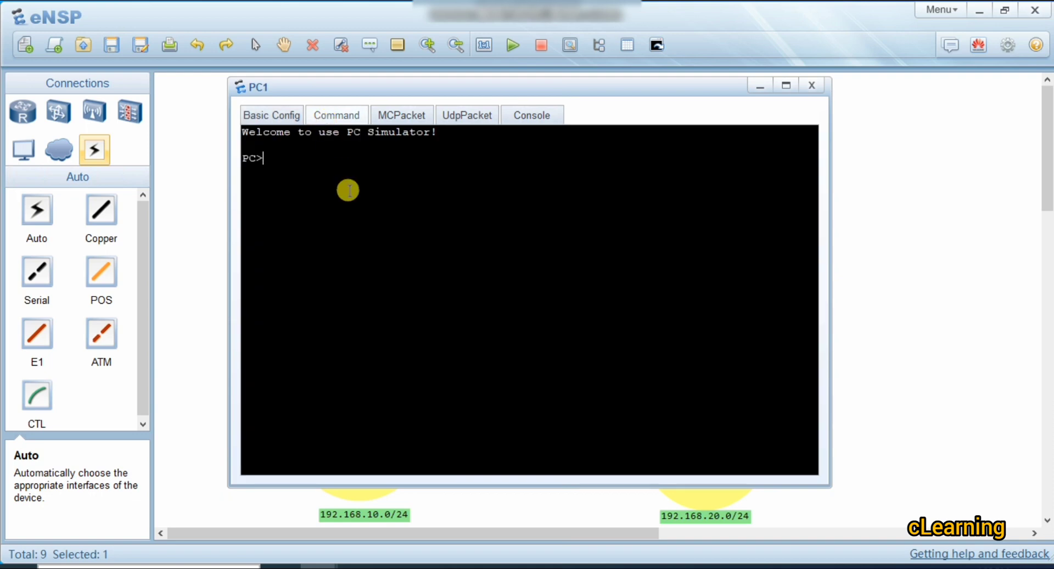
pyautogui.write('ping 192.168.10.1')
pyautogui.press('Return')
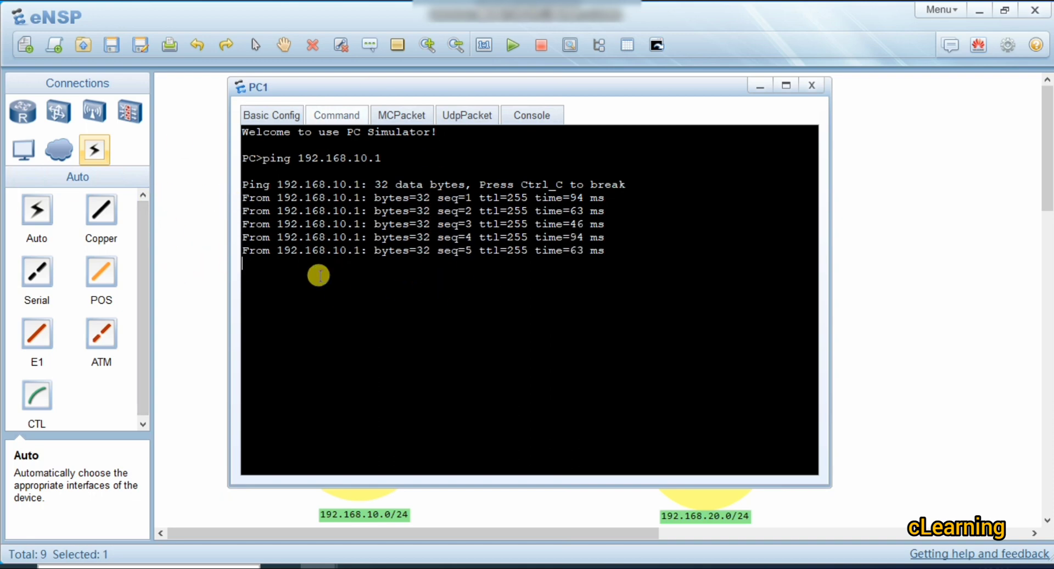
# Ping AR1's IPv6 core address 3001::1 from PC1 and return to the network topology
pyautogui.write('ing')
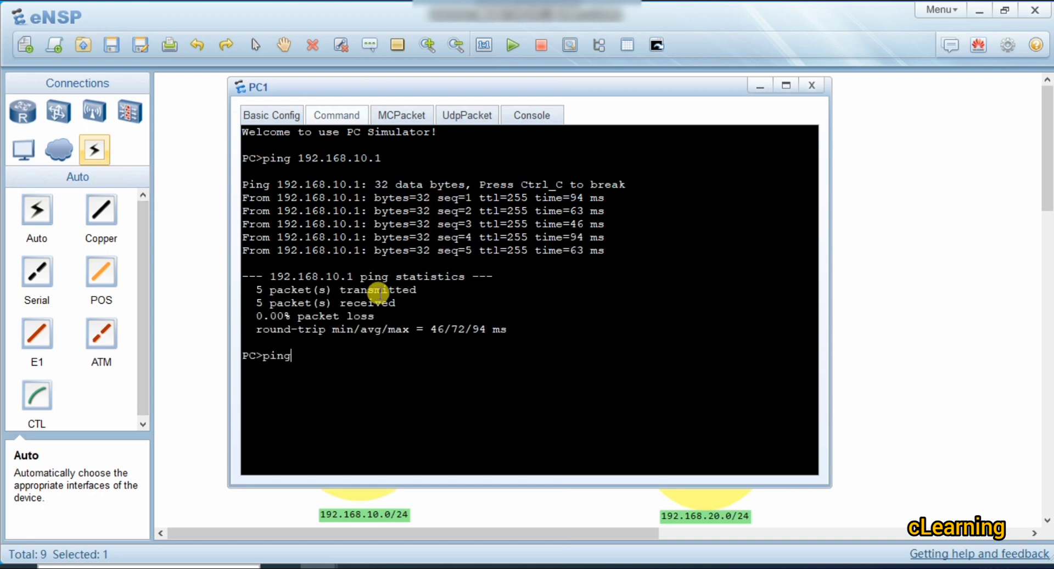
pyautogui.write(' 3001::1')
pyautogui.press('Return')
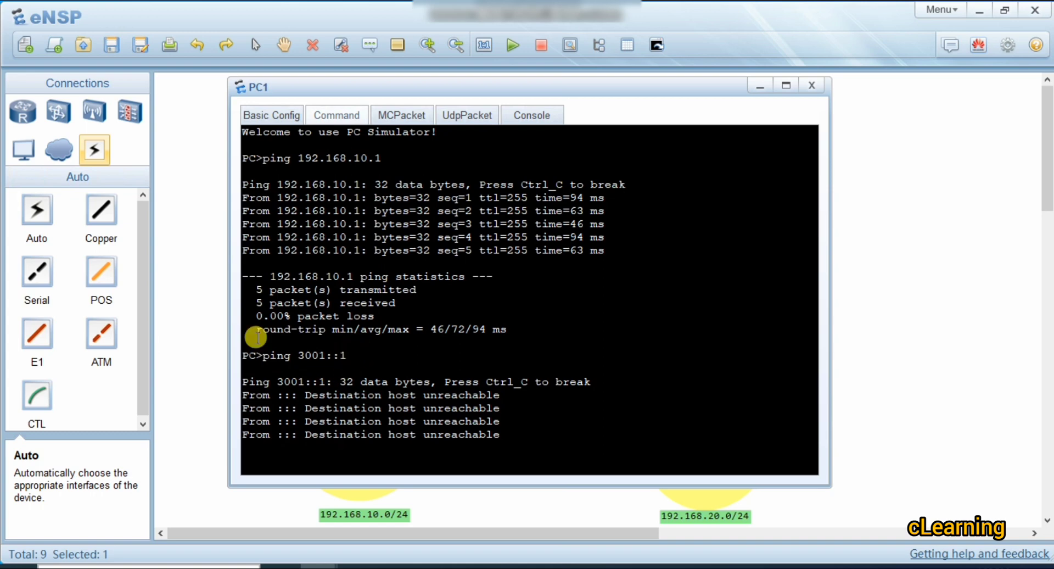
pyautogui.click(190, 307)
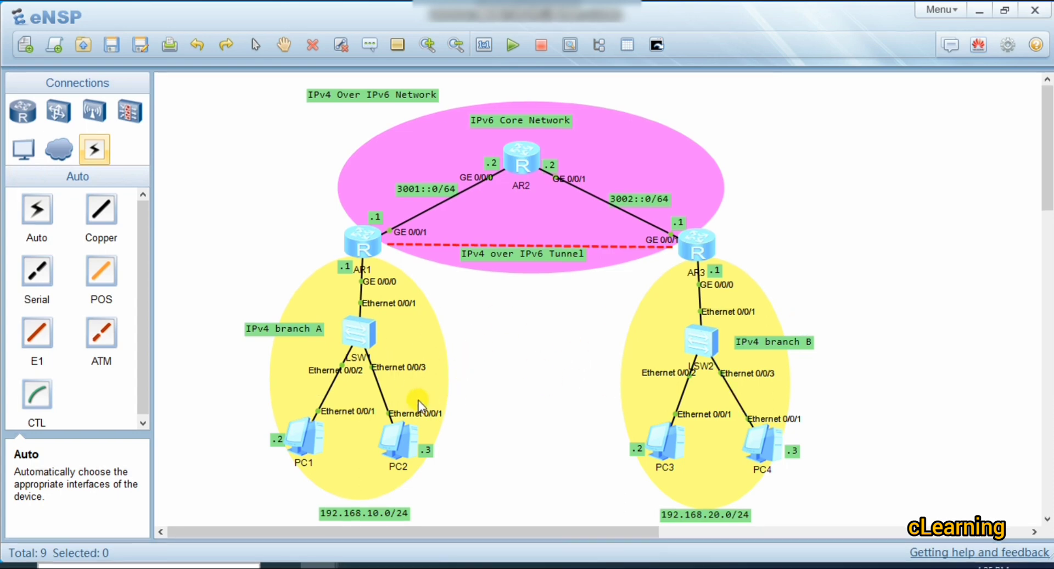
# Reopen PC1's command line and ping PC3 in branch B at 192.168.20.2
pyautogui.doubleClick(315, 447)
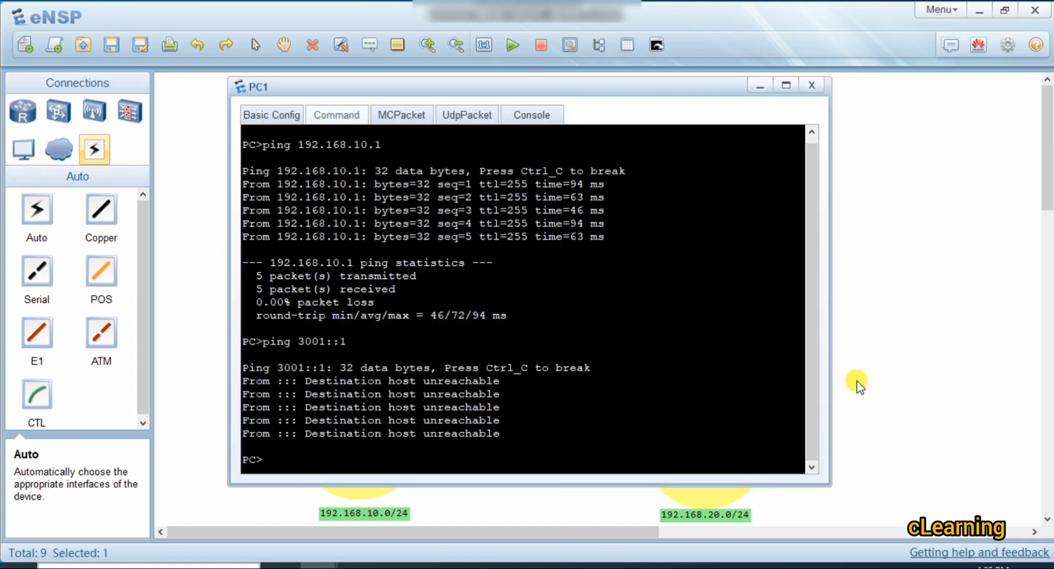
pyautogui.write('ping 1')
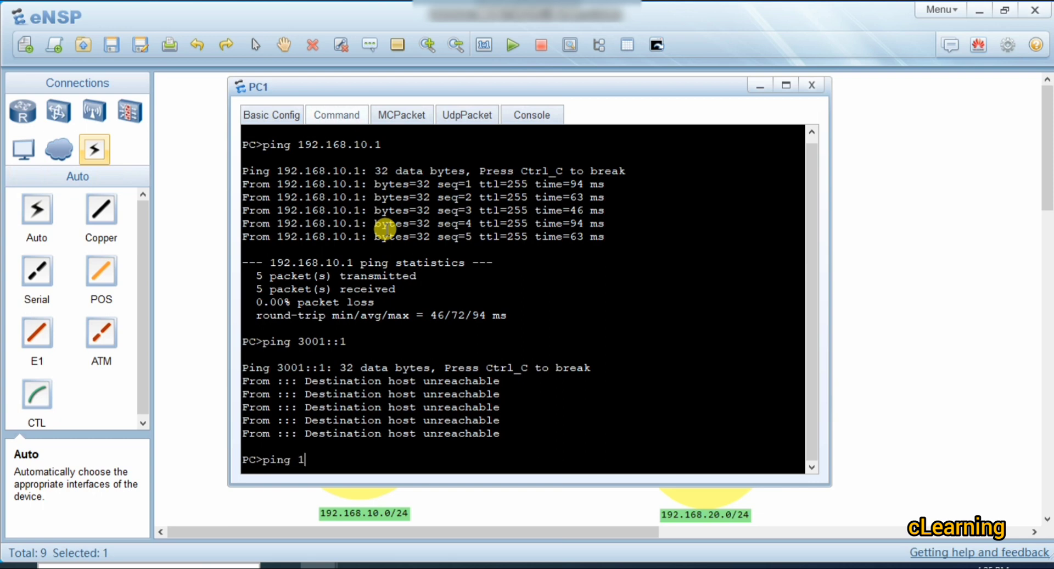
pyautogui.write('92.168.20.2')
pyautogui.press('Return')
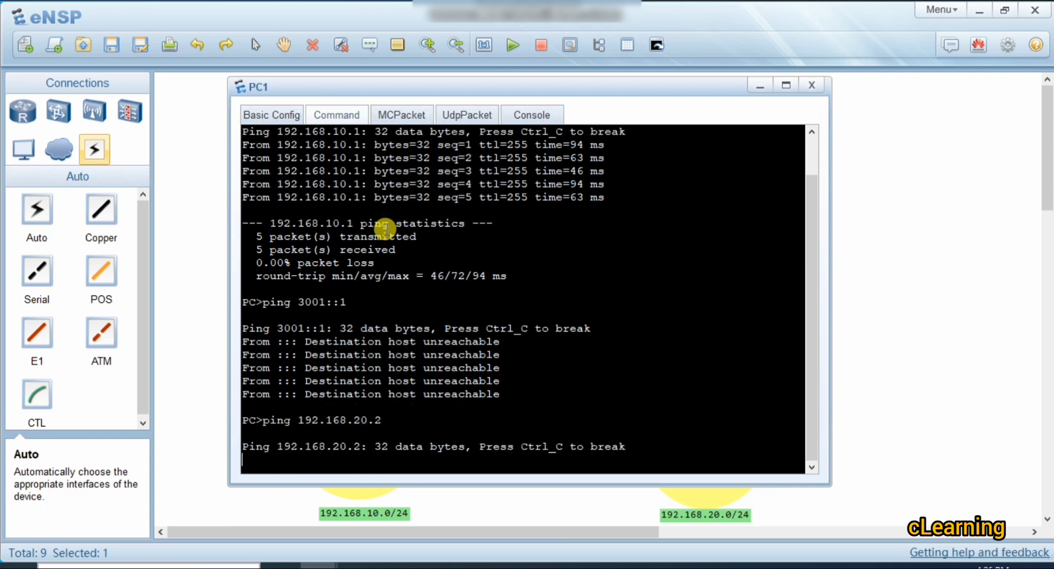
# Check PC3's IPv4 settings while the ping runs, and go back to PC1's ping output
pyautogui.click(875, 353)
pyautogui.doubleClick(677, 454)
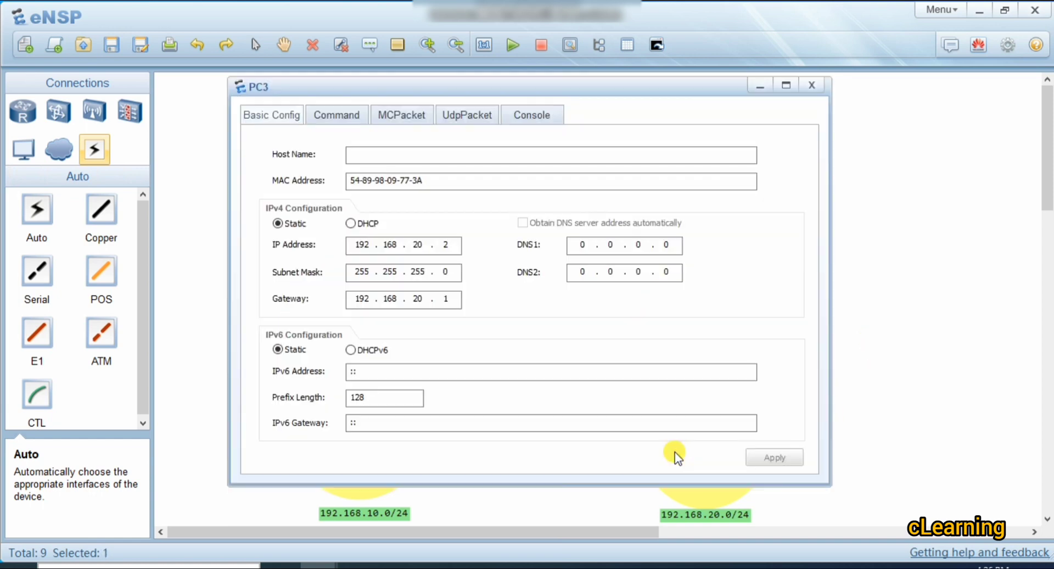
pyautogui.click(877, 309)
pyautogui.doubleClick(320, 446)
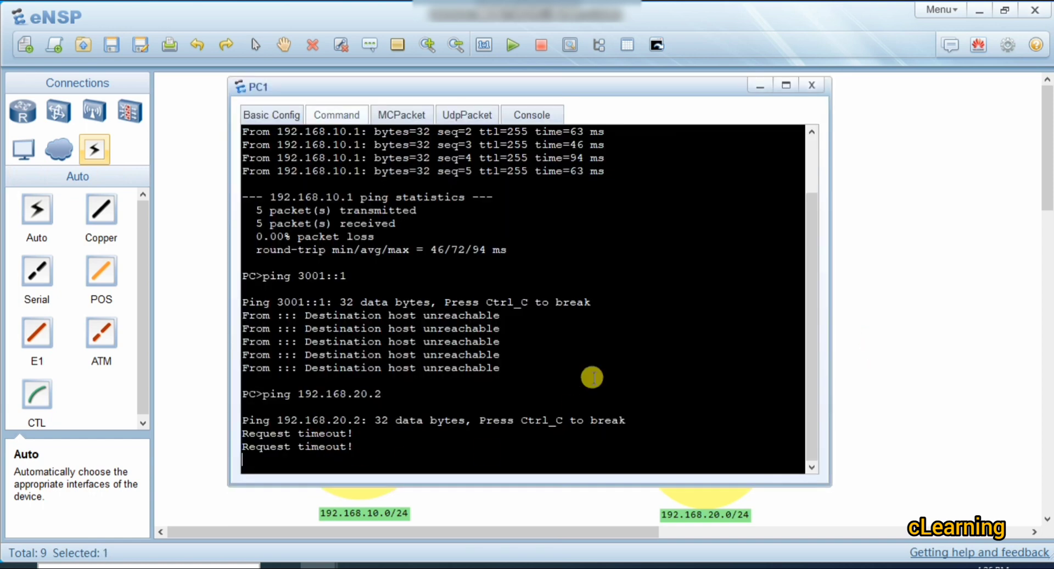
# Open AR1's console from the topology and leave the GigabitEthernet0/0/0 view for the system view
pyautogui.click(212, 272)
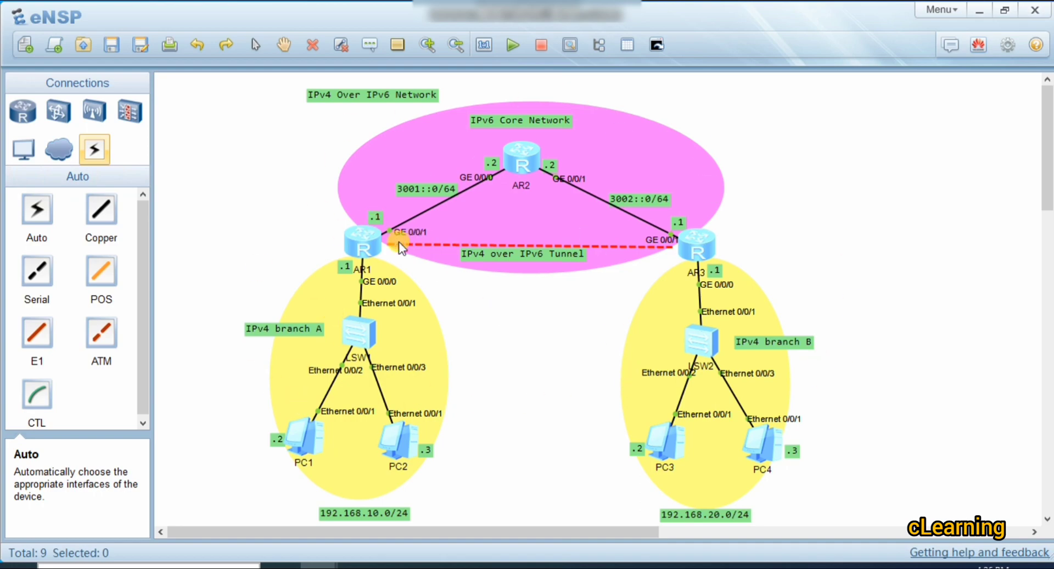
pyautogui.doubleClick(365, 241)
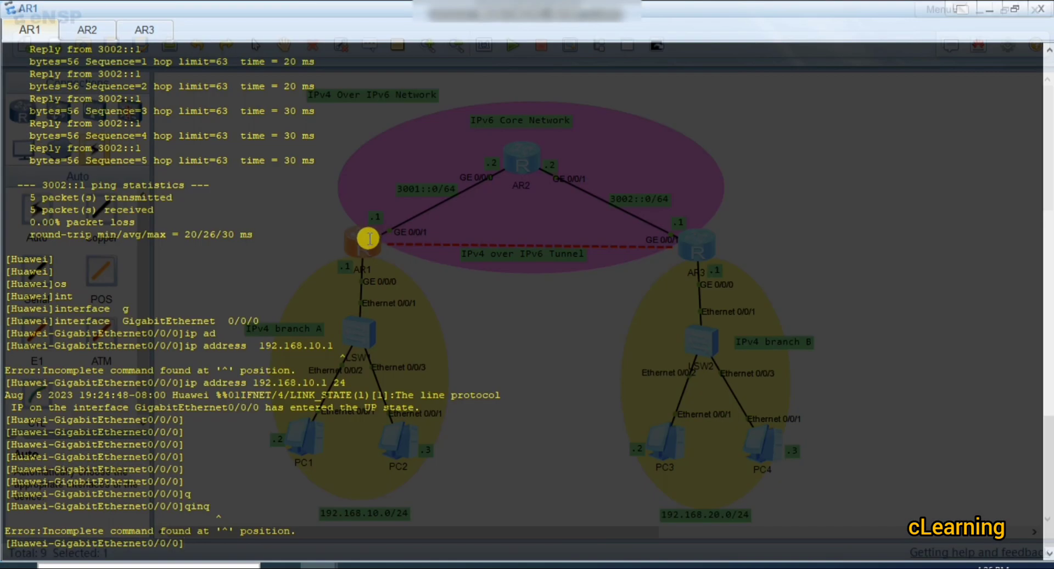
pyautogui.press('Return')
pyautogui.press('Return')
pyautogui.press('Return')
pyautogui.press('Return')
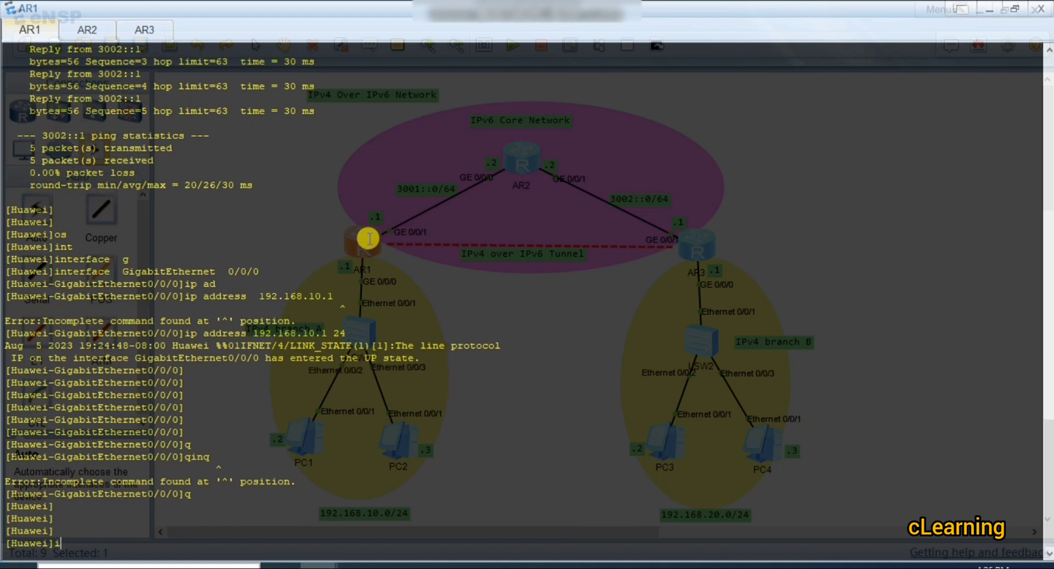
# Create interface Tunnel 0/0/1 on AR1 and enter its configuration view
pyautogui.write('int')
pyautogui.press('Tab')
pyautogui.write('tu')
pyautogui.press('Tab')
pyautogui.write('0/')
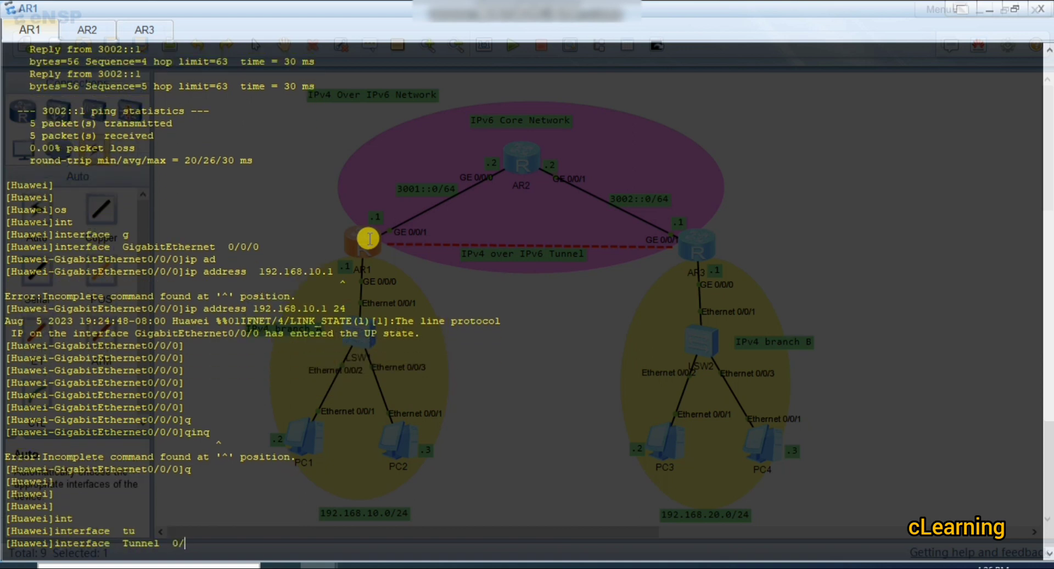
pyautogui.write('0/1')
pyautogui.press('Return')
pyautogui.press('Return')
pyautogui.press('Return')
pyautogui.press('Return')
pyautogui.press('Return')
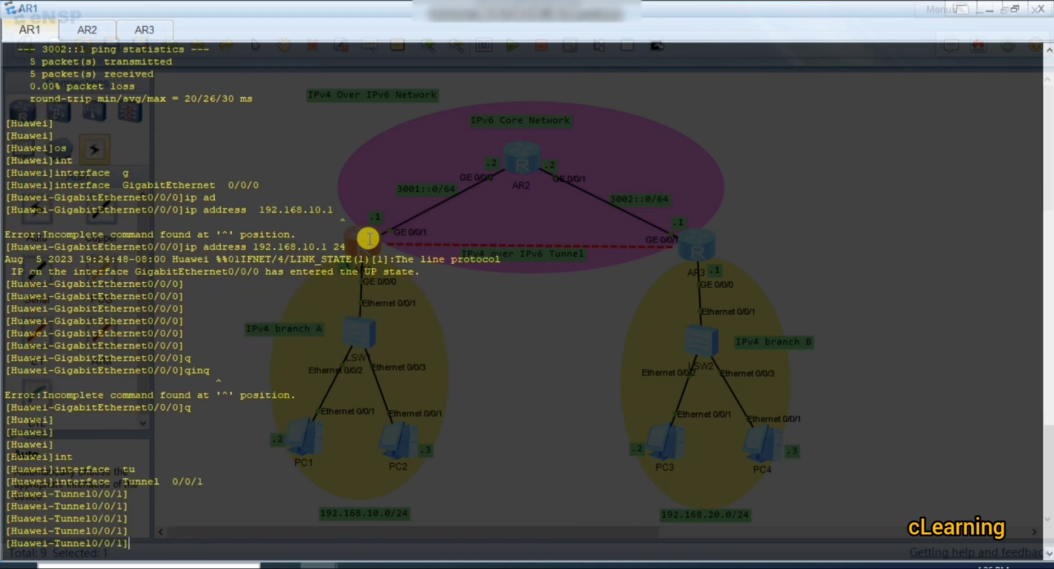
pyautogui.press('Return')
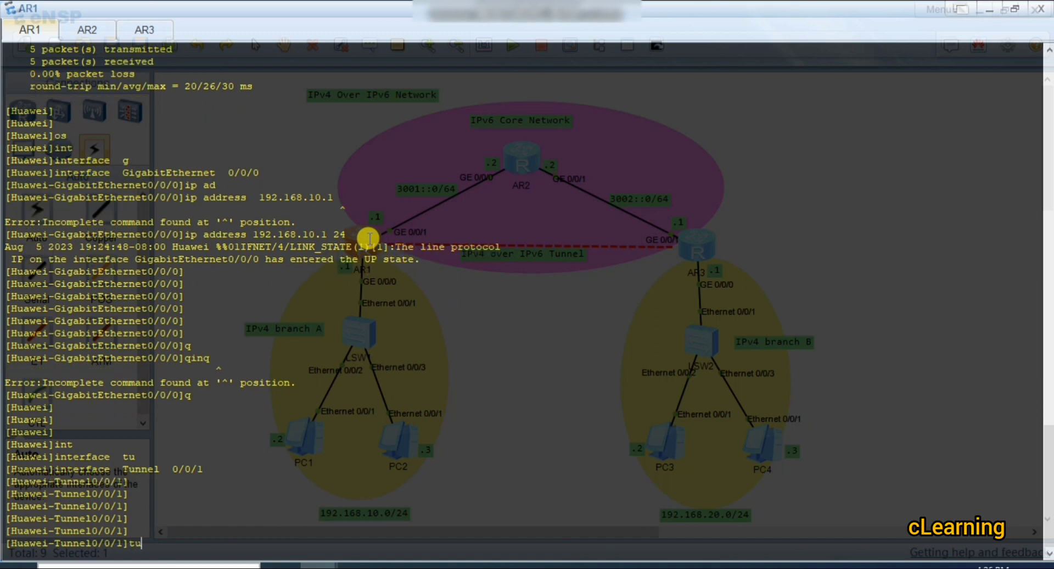
# Set the tunnel protocol of AR1's Tunnel 0/0/1 to ipv4-ipv6
pyautogui.write('tu')
pyautogui.press('Tab')
pyautogui.write('ipv')
pyautogui.press('Tab')
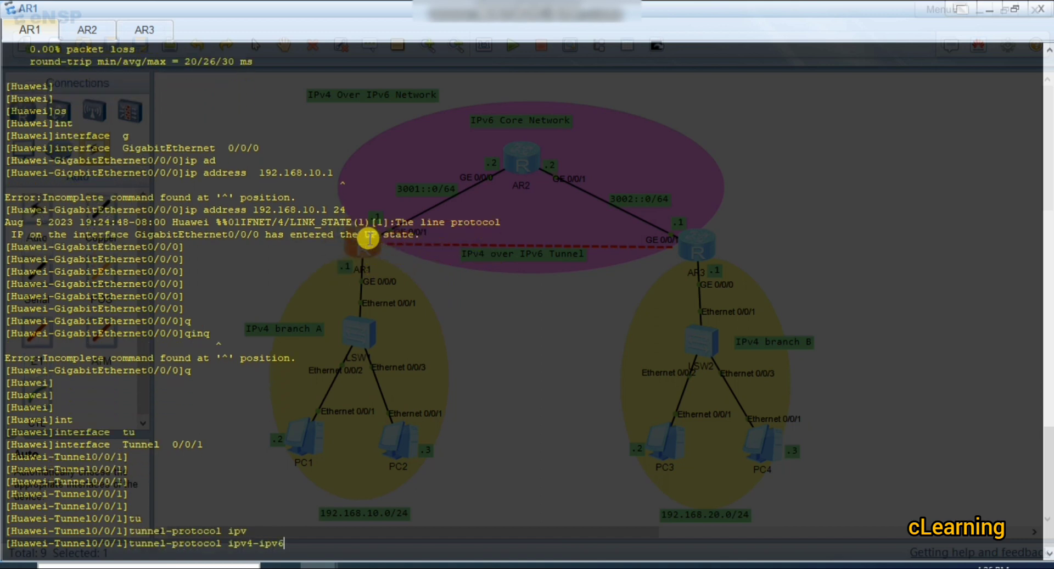
pyautogui.press('Return')
pyautogui.press('Return')
pyautogui.press('Return')
pyautogui.press('Return')
pyautogui.press('Return')
pyautogui.press('Return')
pyautogui.press('Return')
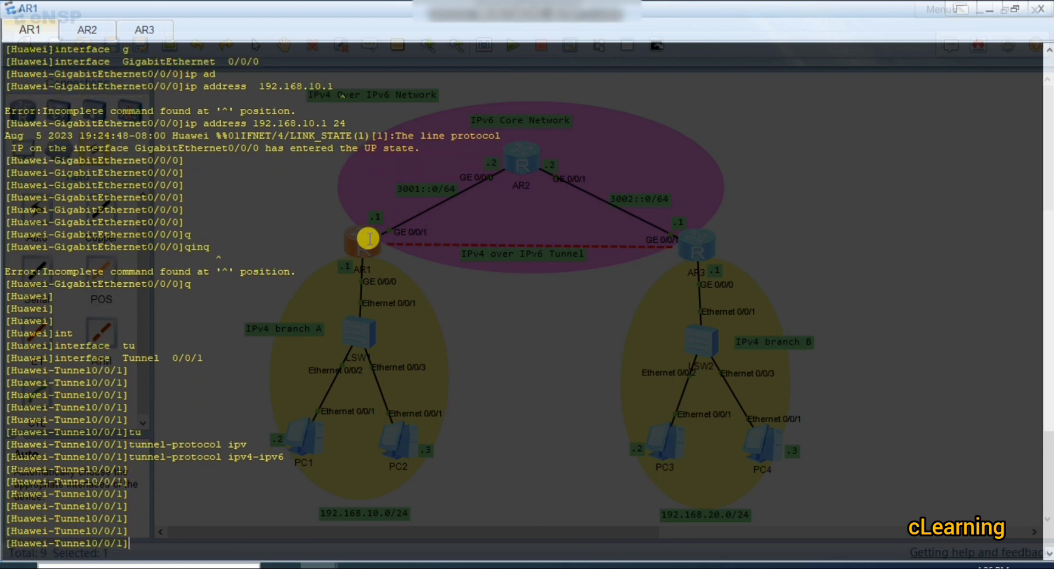
# Assign IP address 10.10.10.1 with prefix length 24 to AR1's Tunnel 0/0/1
pyautogui.write('ip ad')
pyautogui.press('Tab')
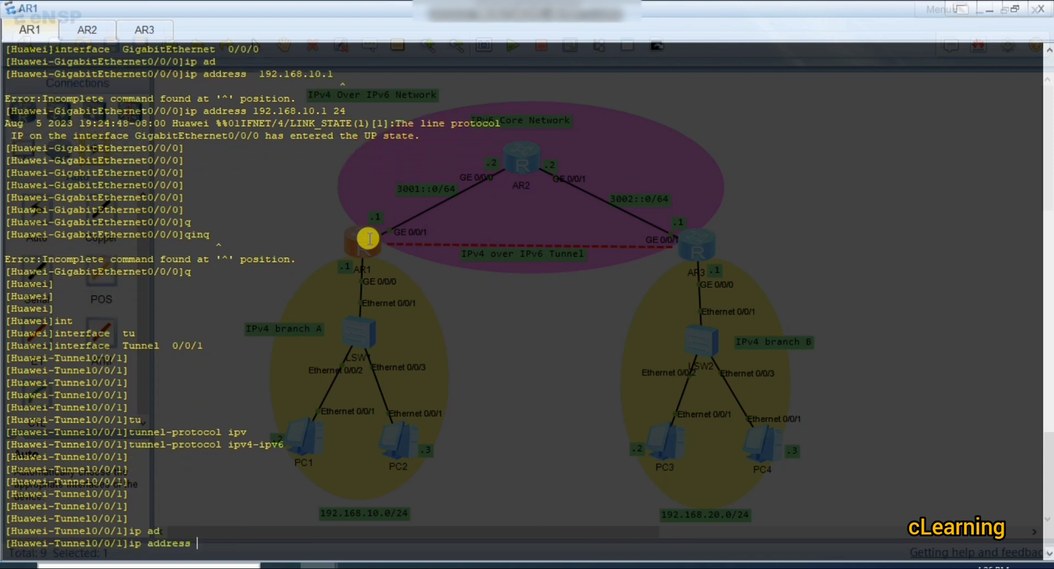
pyautogui.click(988, 10)
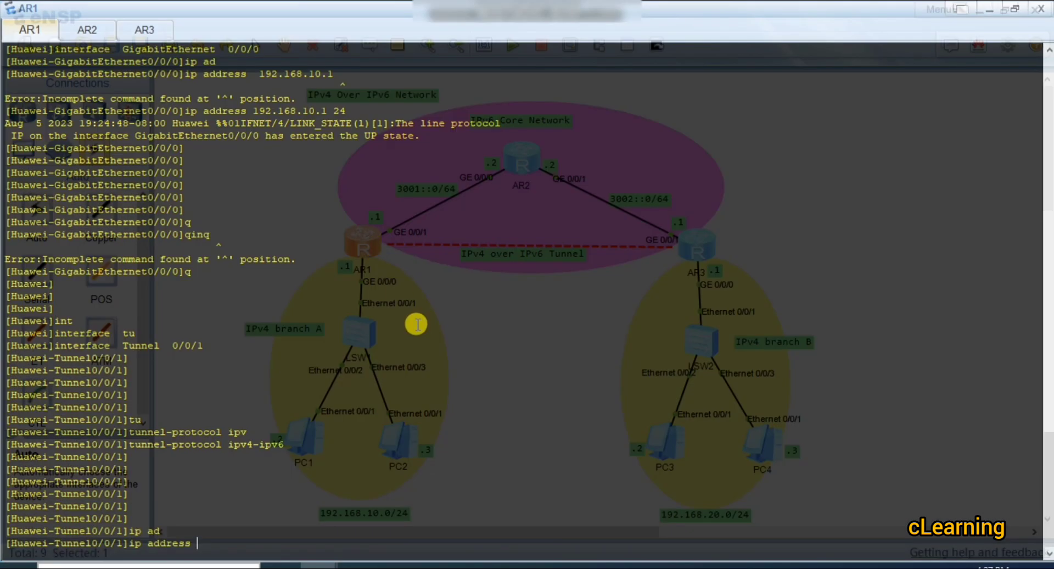
pyautogui.press('Return')
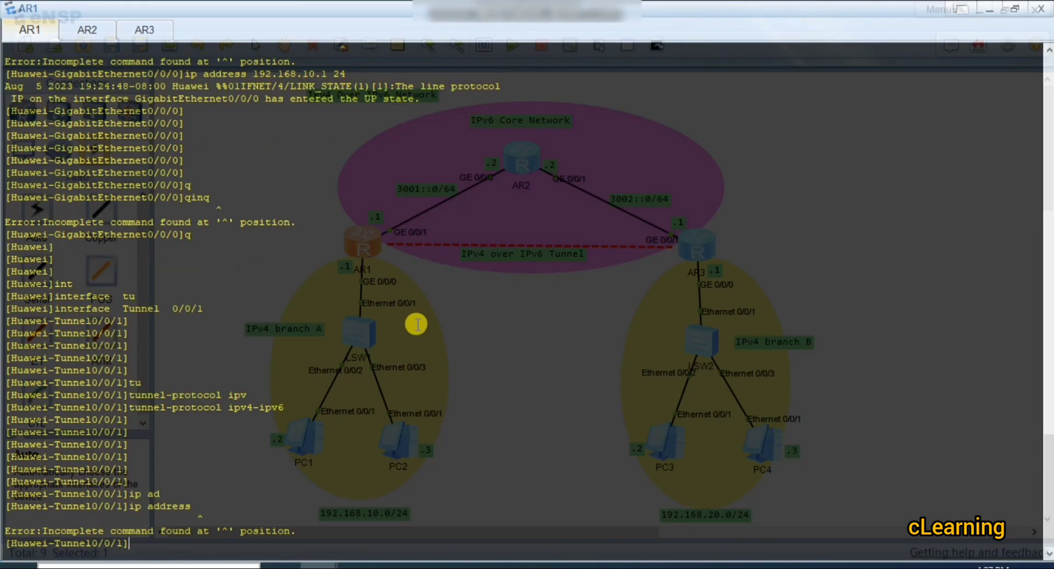
pyautogui.press('Up')
pyautogui.write('10.10.10.1 2')
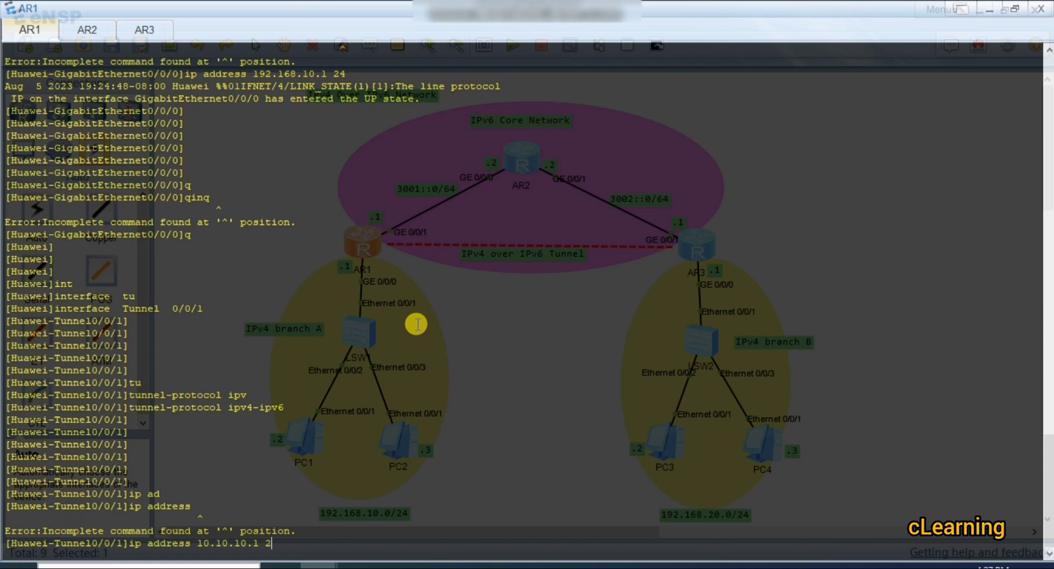
pyautogui.write('4')
pyautogui.press('Return')
pyautogui.press('Return')
pyautogui.press('Return')
pyautogui.press('Return')
pyautogui.press('Return')
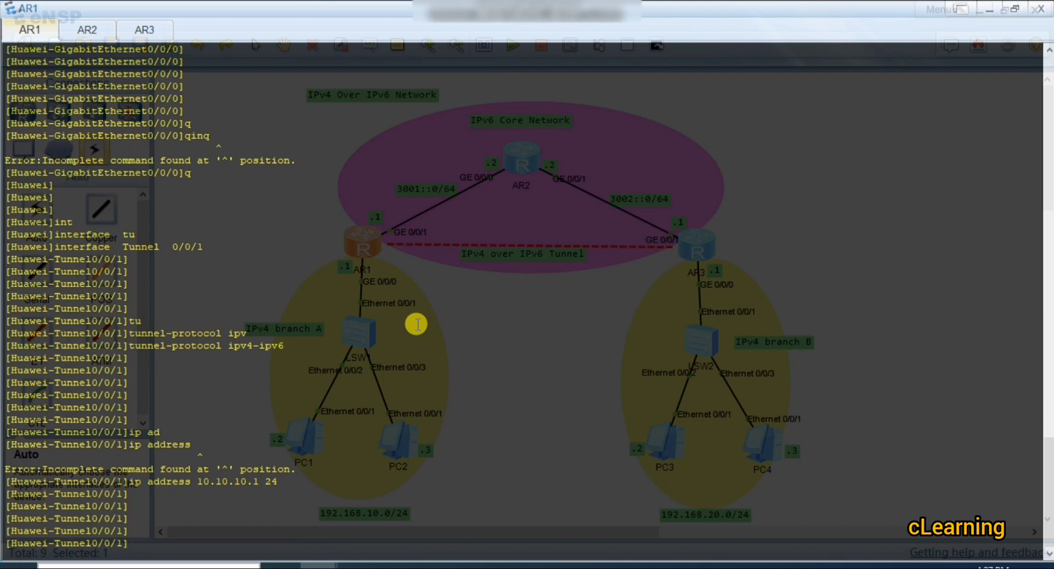
# Set the source of AR1's tunnel to its own IPv6 core address 3001::1
pyautogui.write('sou')
pyautogui.press('Tab')
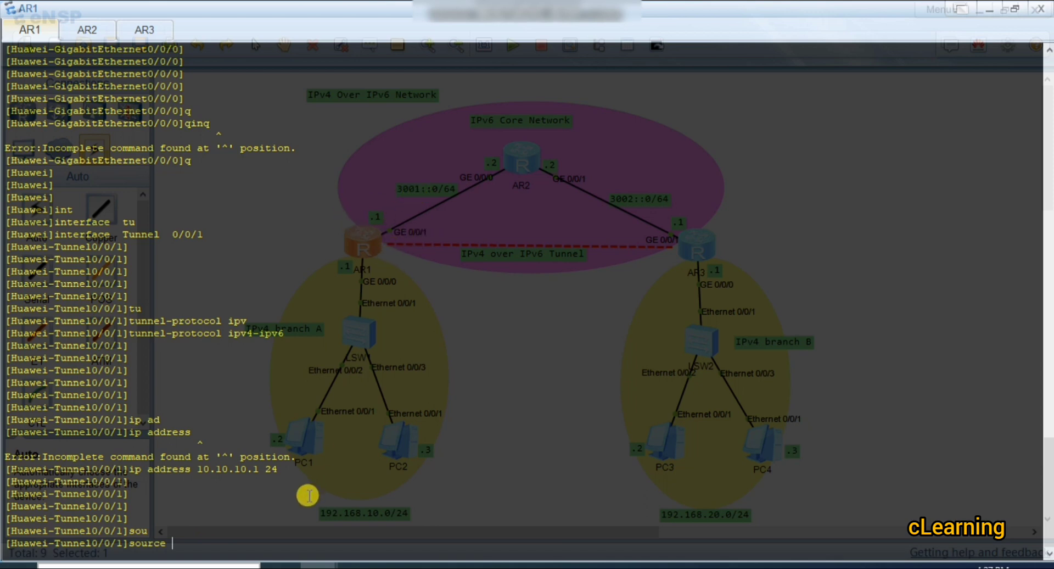
pyautogui.write('001::1')
pyautogui.press('Return')
pyautogui.press('Return')
pyautogui.press('Return')
pyautogui.press('Return')
pyautogui.press('Return')
# Set the destination of AR1's tunnel to AR3's IPv6 address 3002::1
pyautogui.write('des')
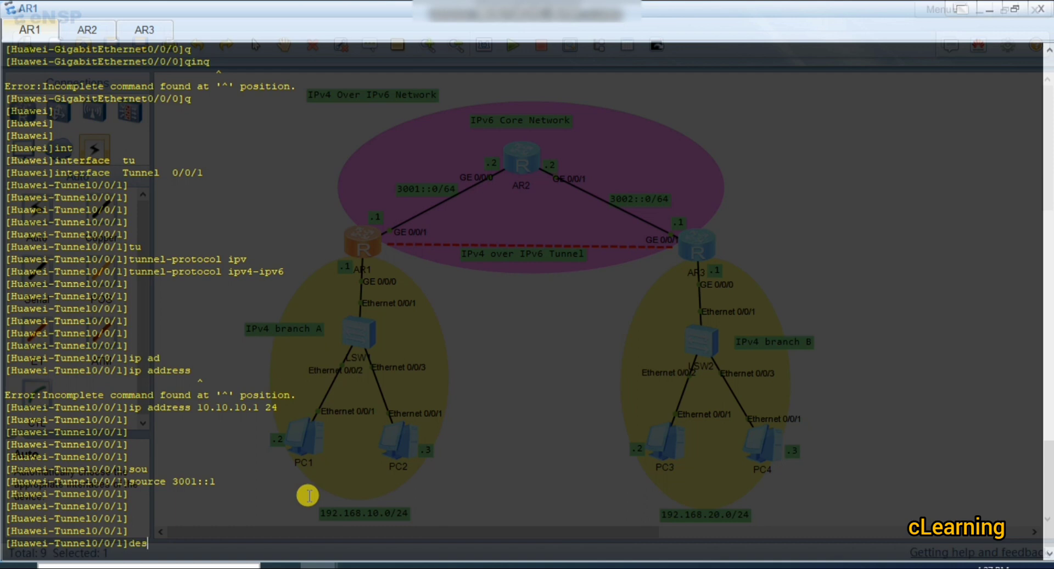
pyautogui.press('Tab')
pyautogui.press('Tab')
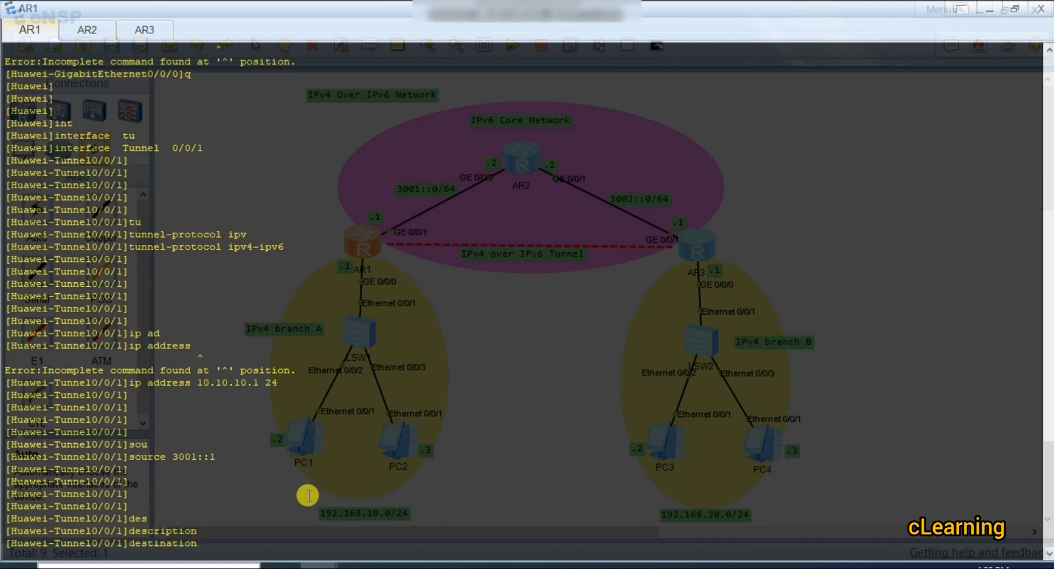
pyautogui.write('3002::')
pyautogui.press('Return')
pyautogui.press('Return')
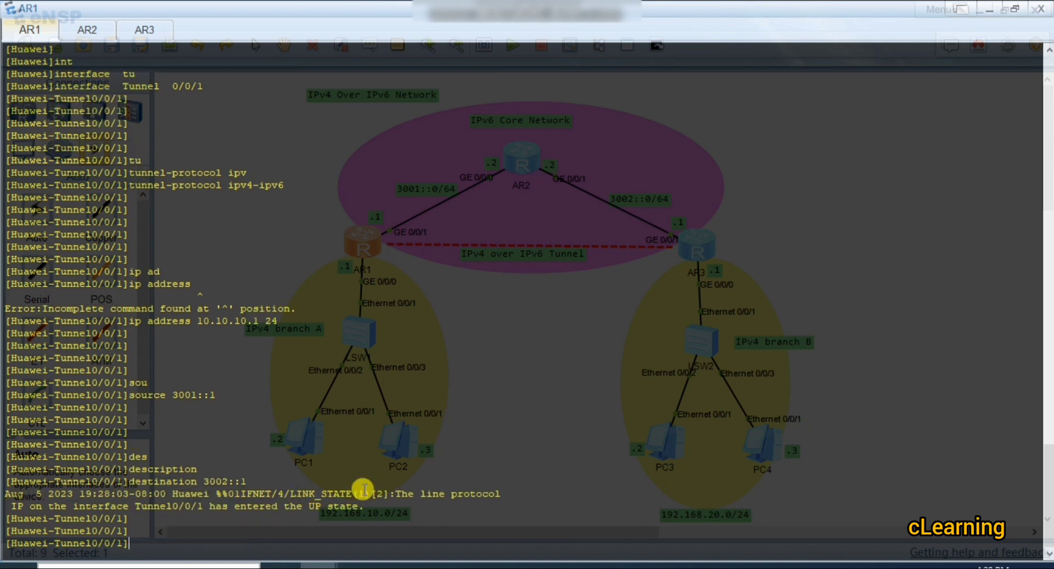
pyautogui.moveTo(361, 506); pyautogui.dragTo(22, 489)
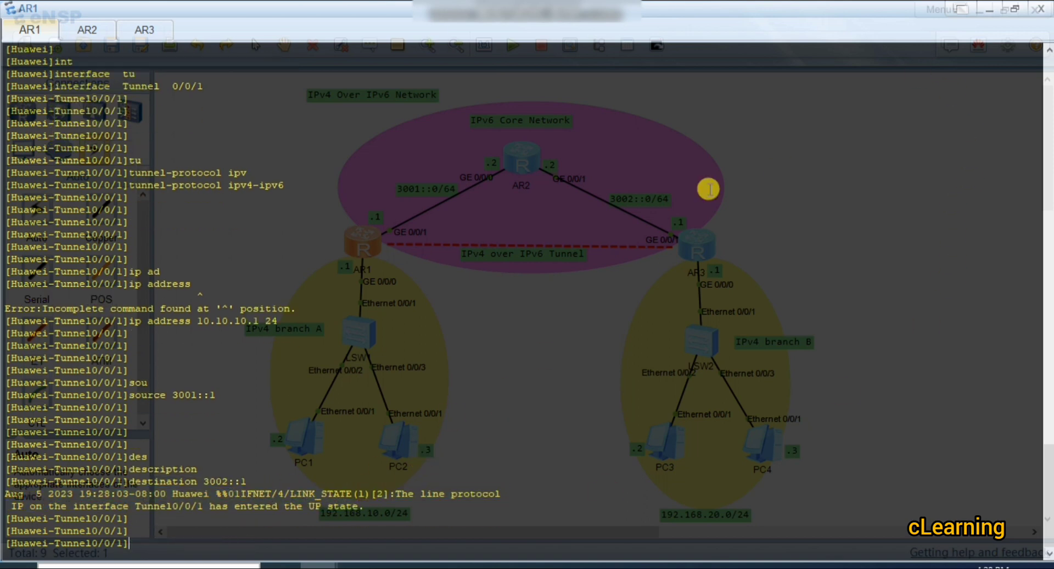
# Open AR3's console and create interface Tunnel 0/0/1 there
pyautogui.click(988, 10)
pyautogui.doubleClick(694, 242)
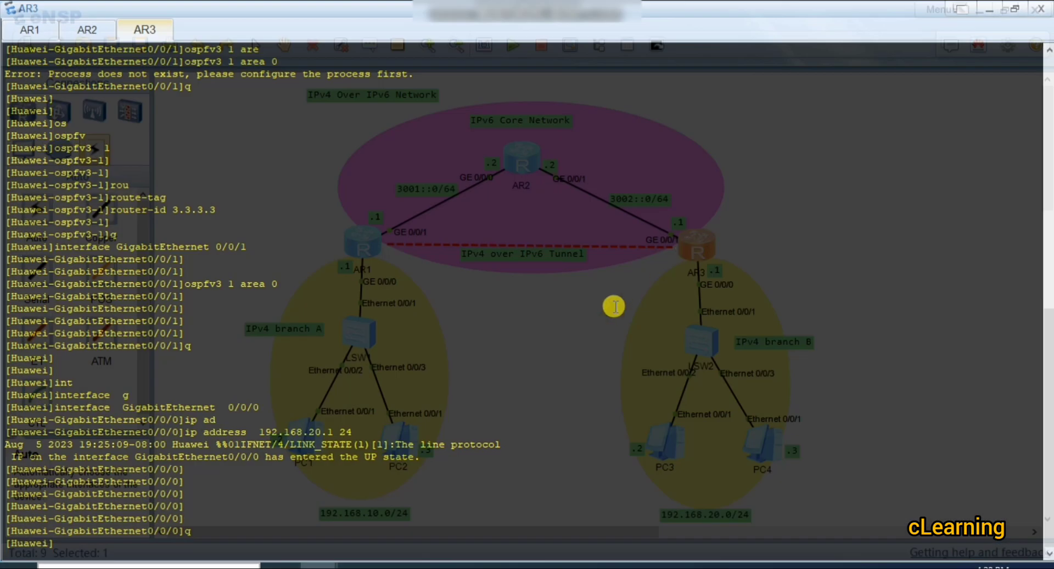
pyautogui.press('Return')
pyautogui.press('Return')
pyautogui.write('int')
pyautogui.press('Tab')
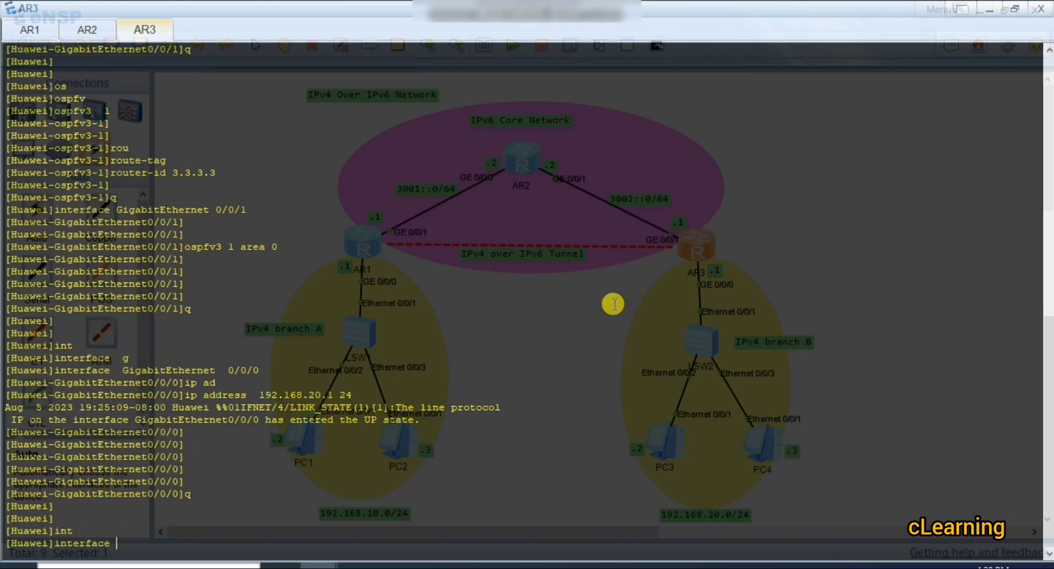
pyautogui.write('tu')
pyautogui.press('Tab')
pyautogui.write('0/0/1')
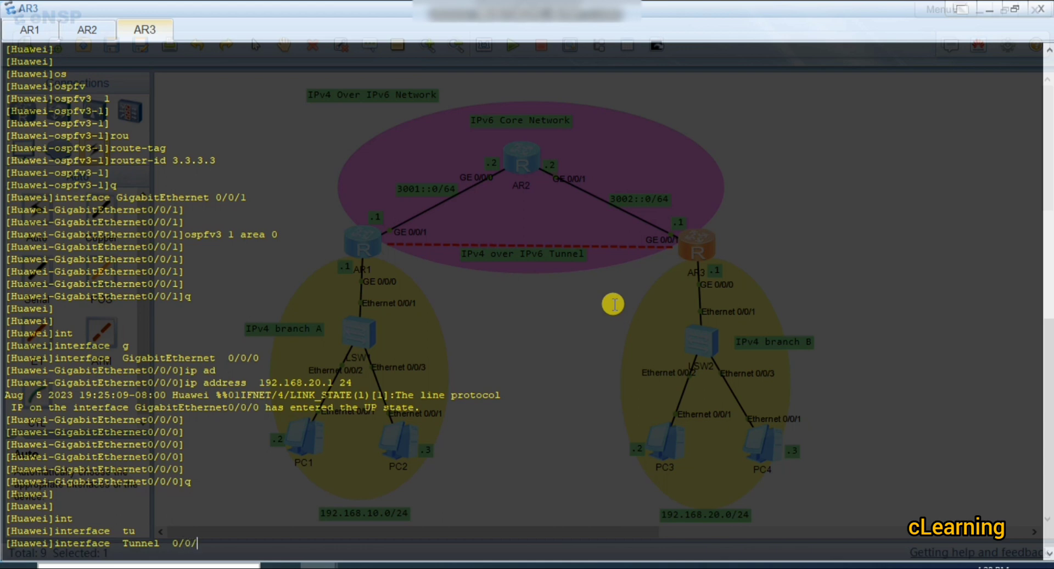
pyautogui.press('Return')
# Assign IP address 10.10.10.2 with prefix length 24 to AR3's Tunnel 0/0/1 and return to the topology
pyautogui.write('ip')
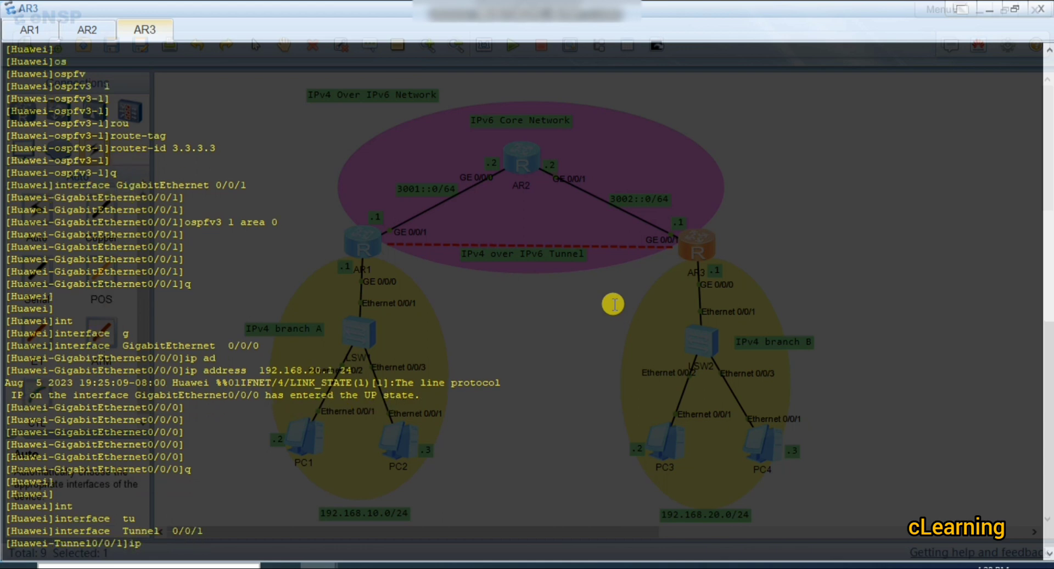
pyautogui.write(' ad')
pyautogui.press('Tab')
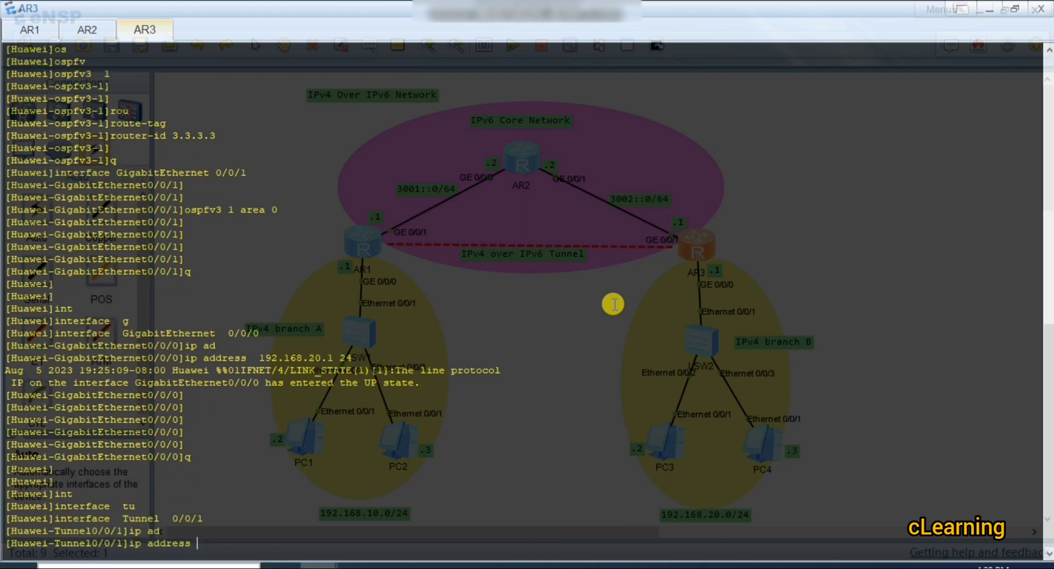
pyautogui.write('10.10.10.2 24')
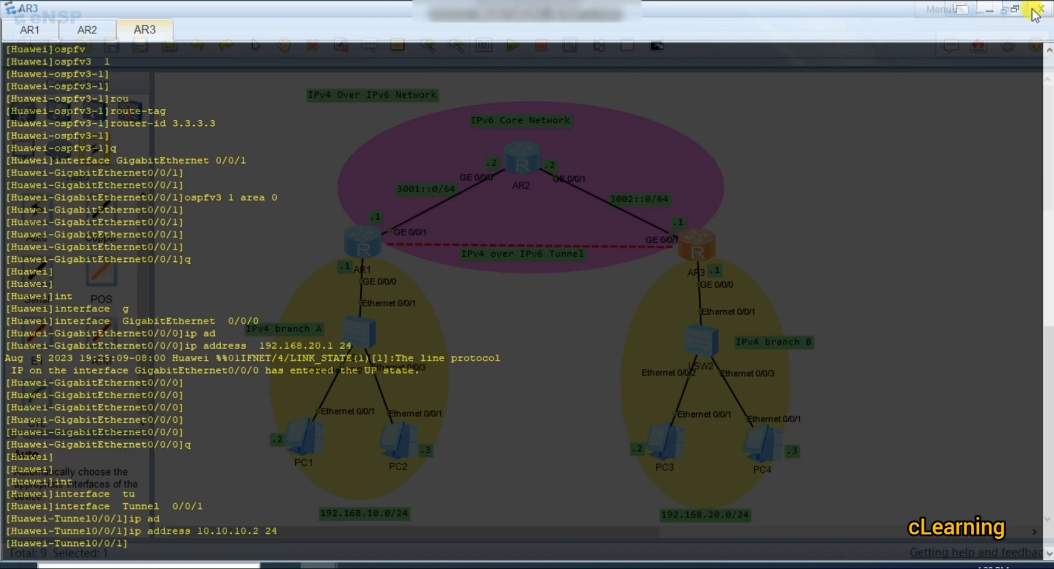
pyautogui.click(988, 10)
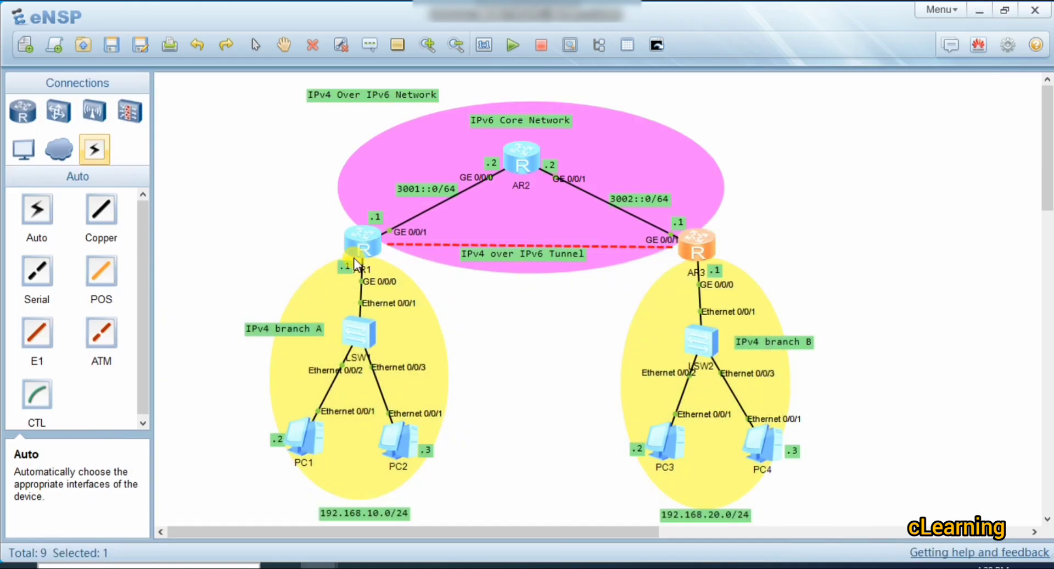
# Reopen AR3's console and set the tunnel protocol of Tunnel 0/0/1 to ipv4-ipv6
pyautogui.doubleClick(695, 247)
pyautogui.press('Return')
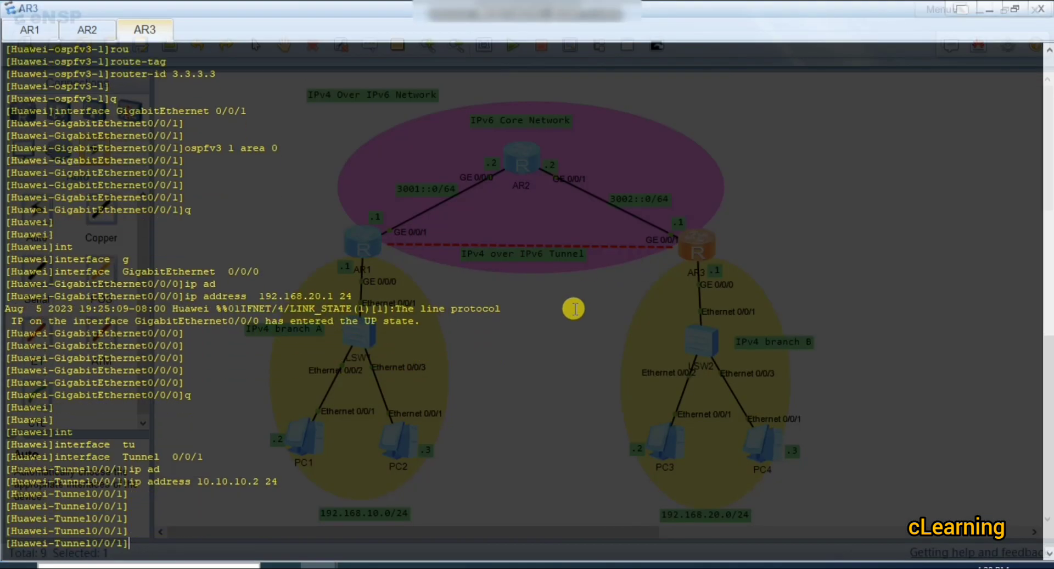
pyautogui.write('tu')
pyautogui.press('Tab')
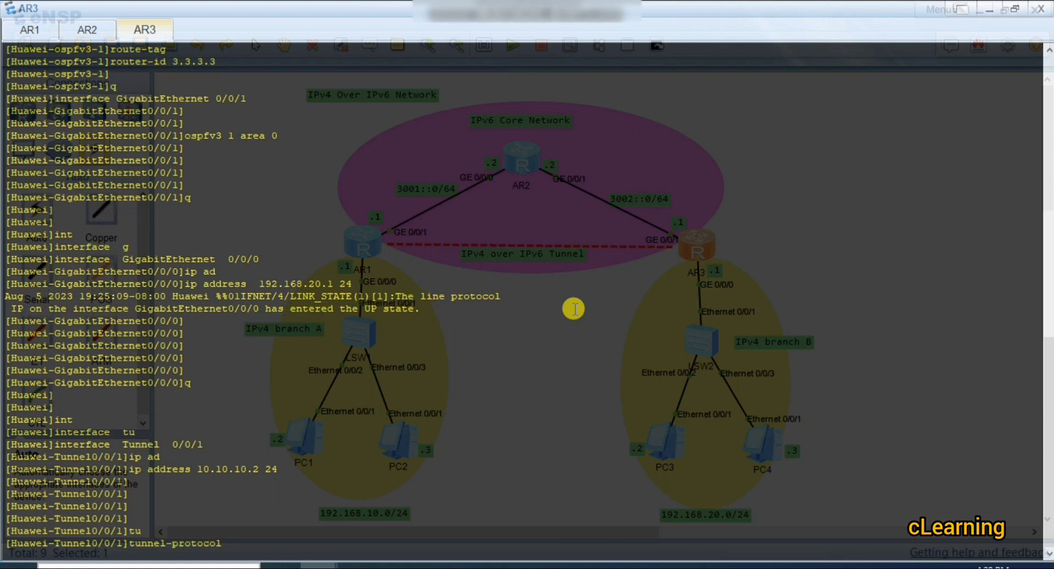
pyautogui.write('ipv')
pyautogui.press('Tab')
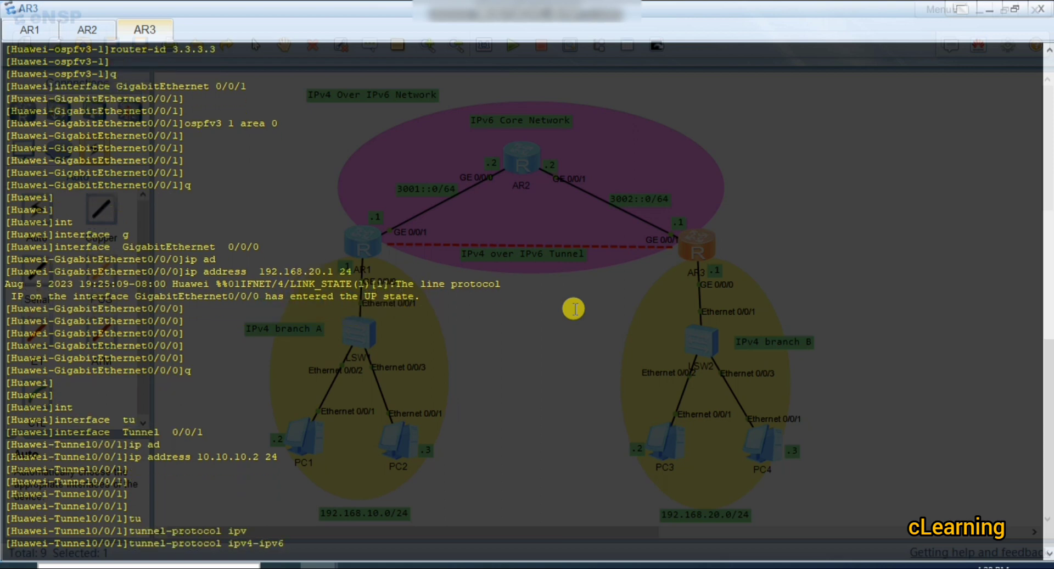
pyautogui.press('Return')
pyautogui.press('Return')
pyautogui.press('Return')
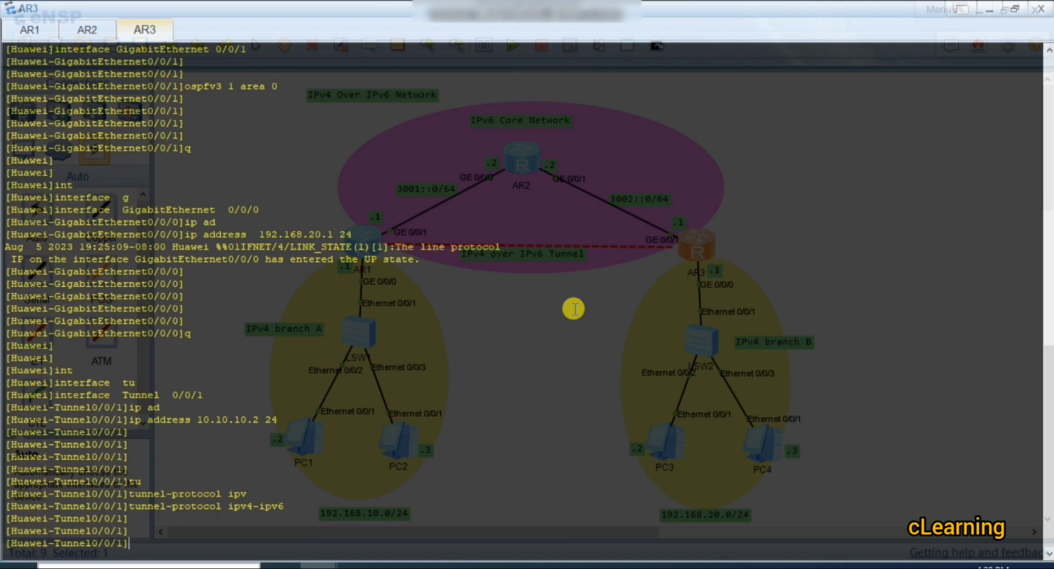
# Set the source of AR3's tunnel to its own IPv6 core address 3002::1
pyautogui.write('sou')
pyautogui.press('Tab')
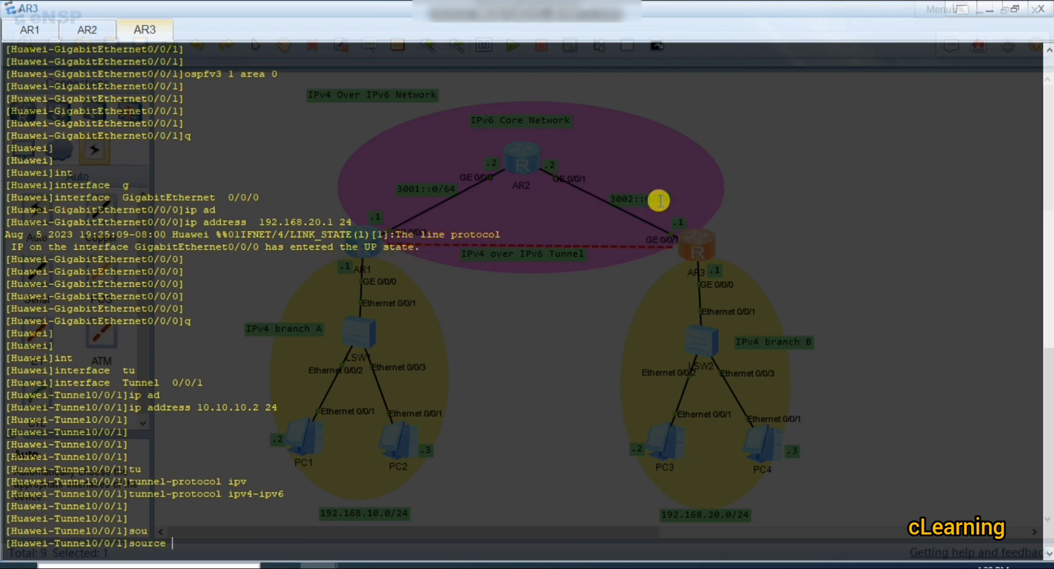
pyautogui.write('300')
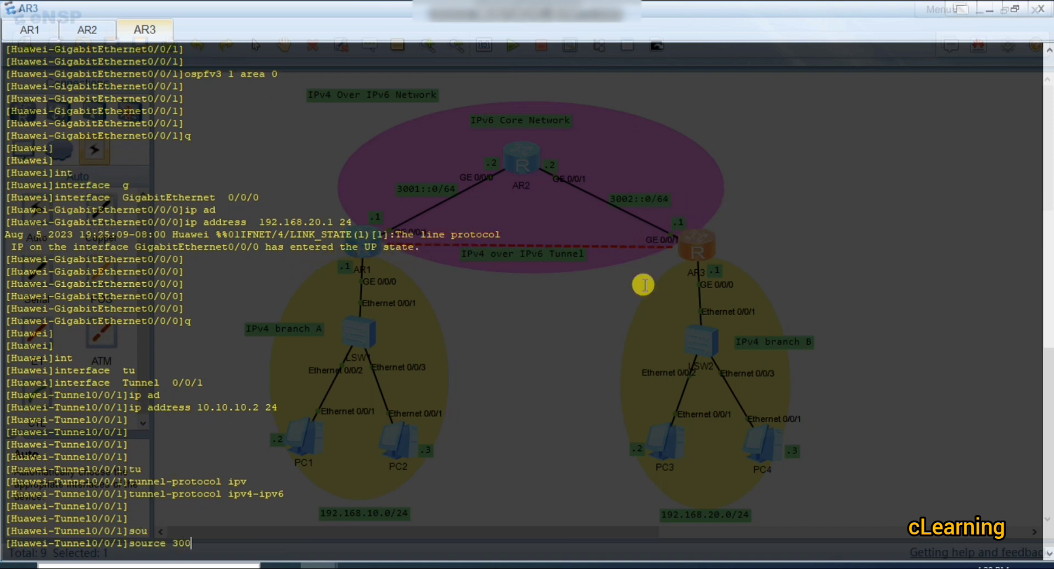
pyautogui.write('2::1')
pyautogui.press('Return')
# Set the destination of AR3's tunnel to AR1's IPv6 address 3001::1
pyautogui.write('des')
pyautogui.press('Tab')
pyautogui.press('Tab')
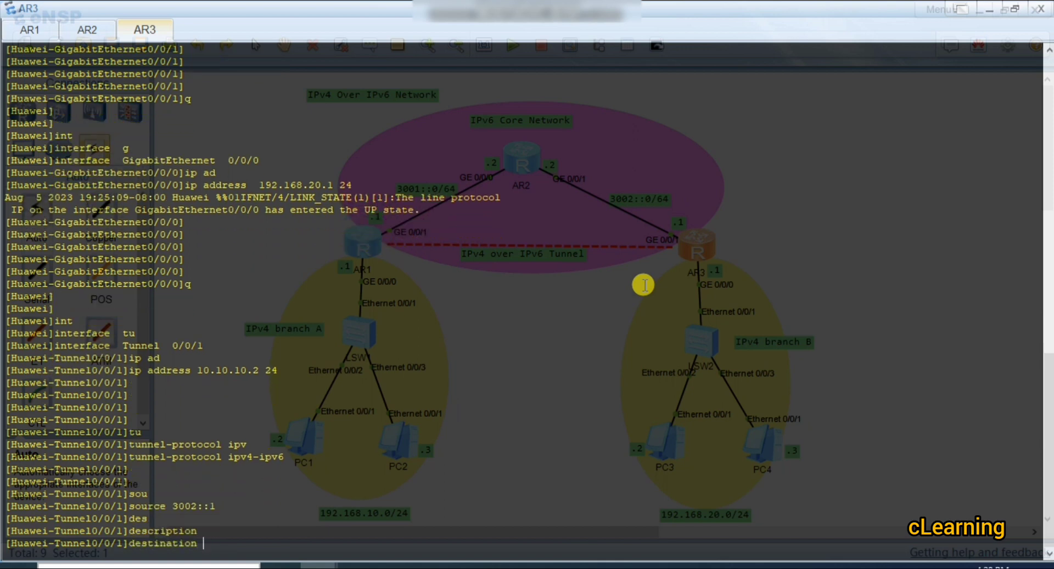
pyautogui.write('3001::1')
pyautogui.press('Return')
pyautogui.press('Return')
pyautogui.press('Return')
pyautogui.press('Return')
pyautogui.press('Return')
pyautogui.press('Return')
pyautogui.press('Return')
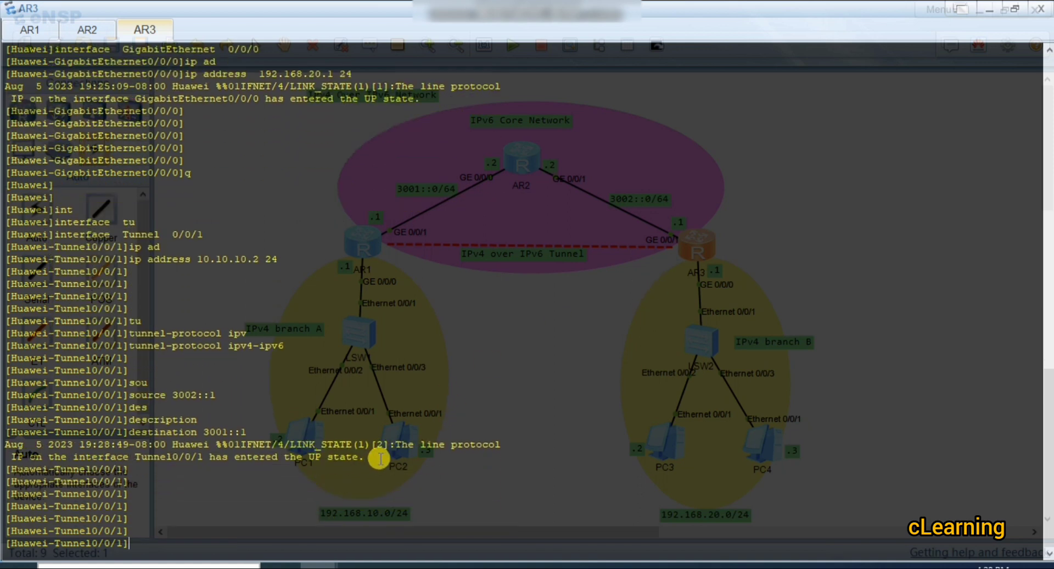
pyautogui.moveTo(376, 457); pyautogui.dragTo(7, 434)
# Ping both tunnel endpoint addresses, 10.10.10.2 and 10.10.10.1, from AR3's console
pyautogui.click(487, 459)
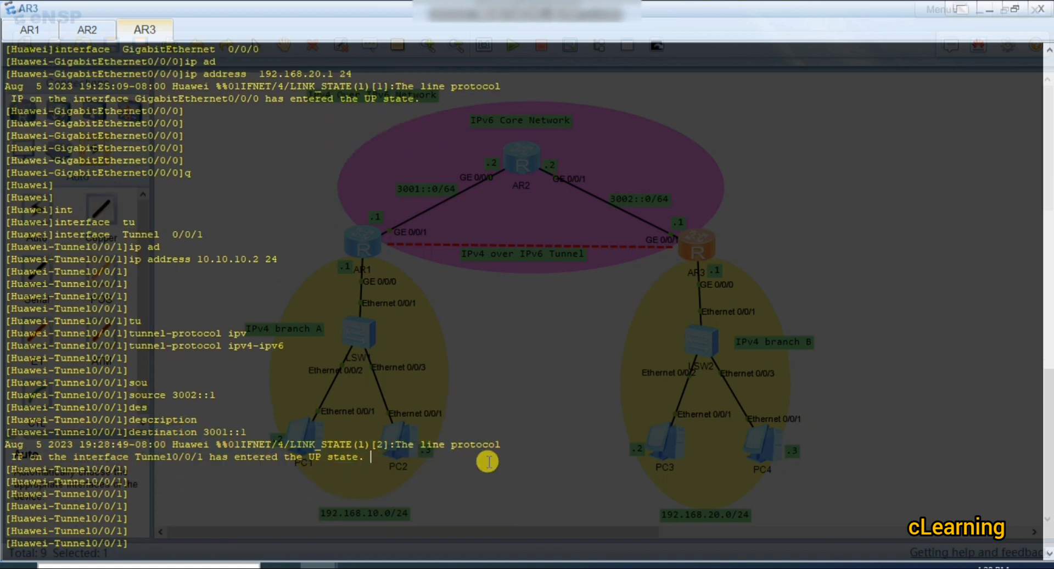
pyautogui.write('ping')
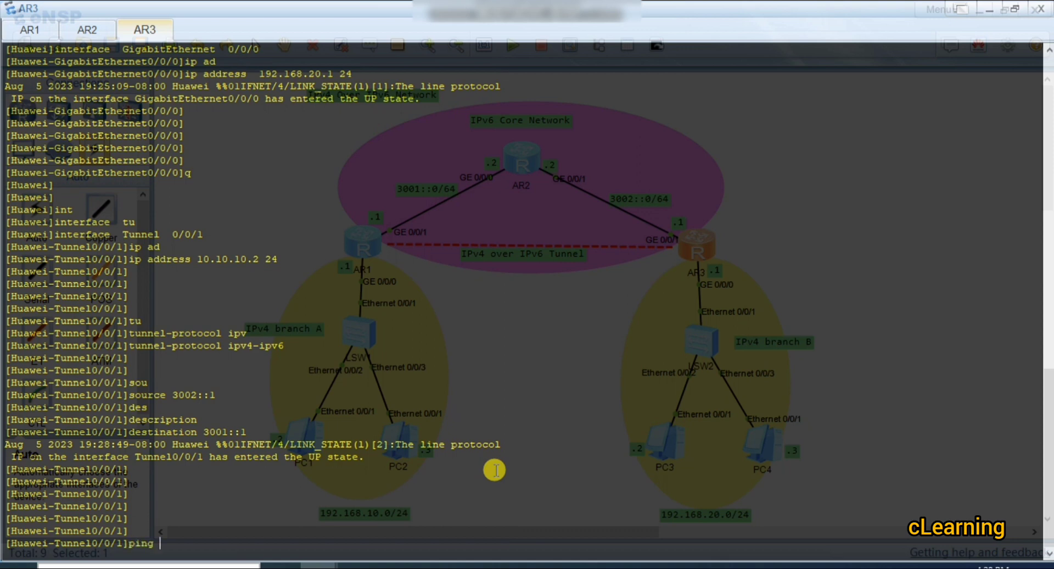
pyautogui.write(' 10.10.10.2')
pyautogui.press('Return')
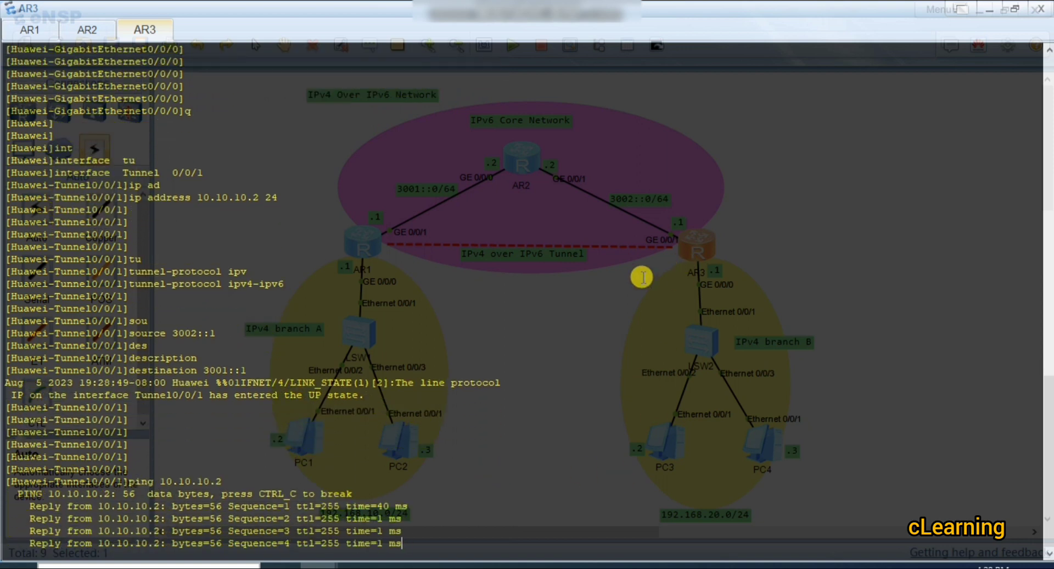
pyautogui.press('Up')
pyautogui.press('BackSpace')
pyautogui.write('1]ping 10.10.10.')
pyautogui.press('Return')
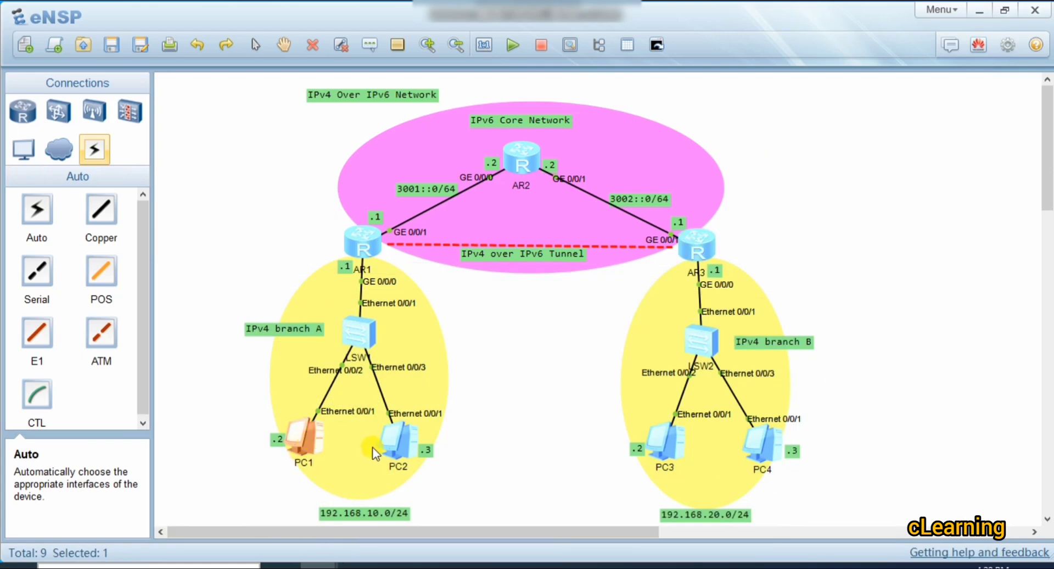
# Repeat the ping from PC1 to branch B host 192.168.20.2 and return to the topology
pyautogui.doubleClick(324, 433)
pyautogui.press('Up')
pyautogui.press('Return')
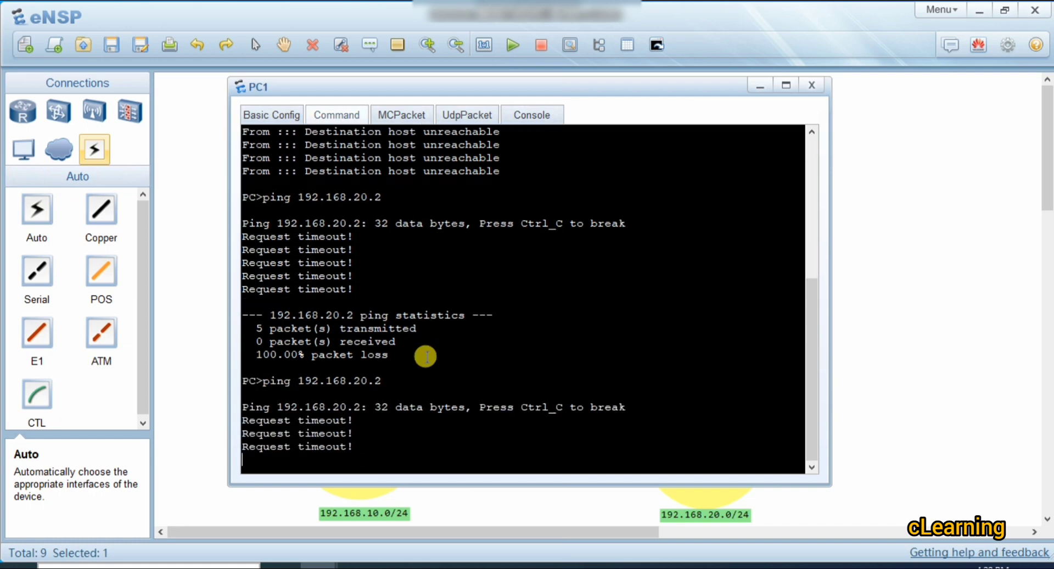
pyautogui.click(904, 336)
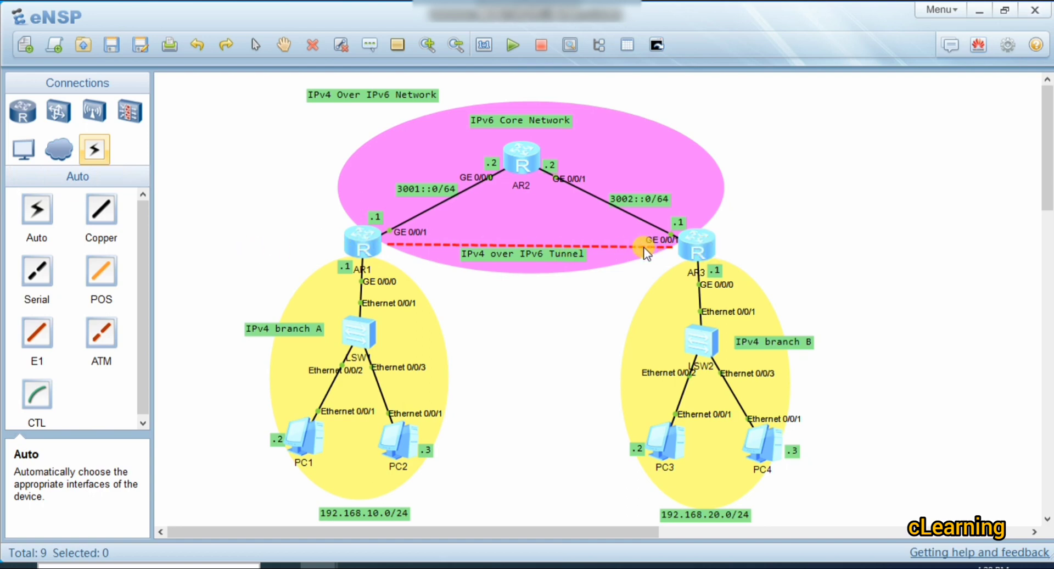
# Add a static route on AR1 to branch B's network 192.168.20.0 with prefix length 24 through Tunnel 0/0/1
pyautogui.doubleClick(377, 245)
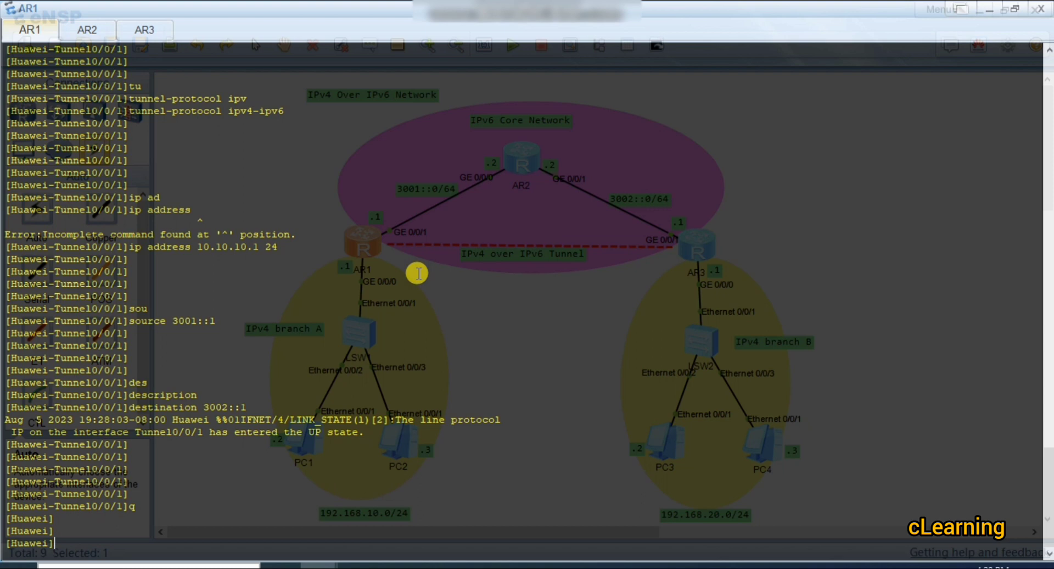
pyautogui.press('Return')
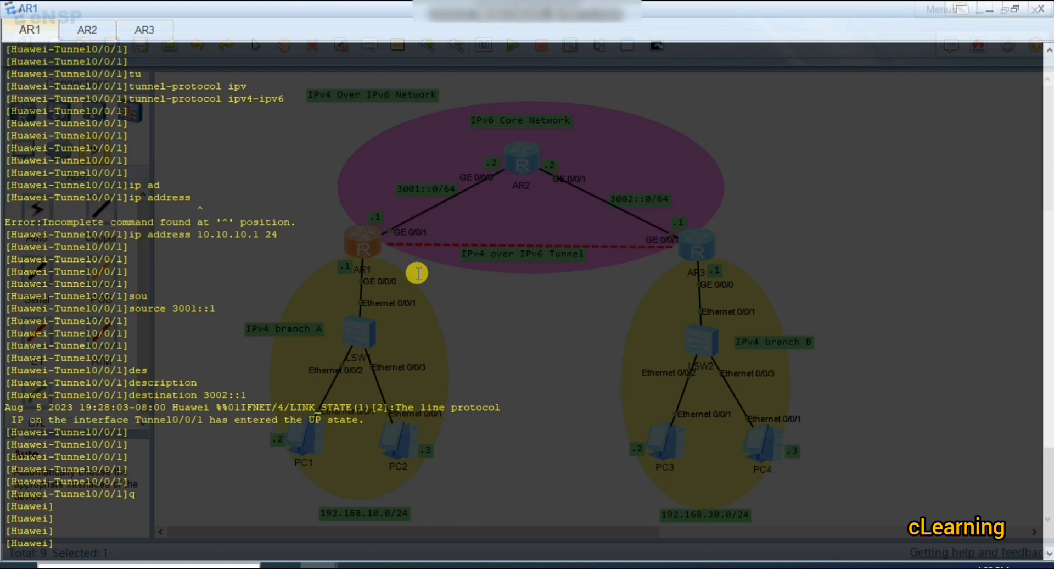
pyautogui.write('ip rou')
pyautogui.press('Tab')
pyautogui.write('-s')
pyautogui.press('Tab')
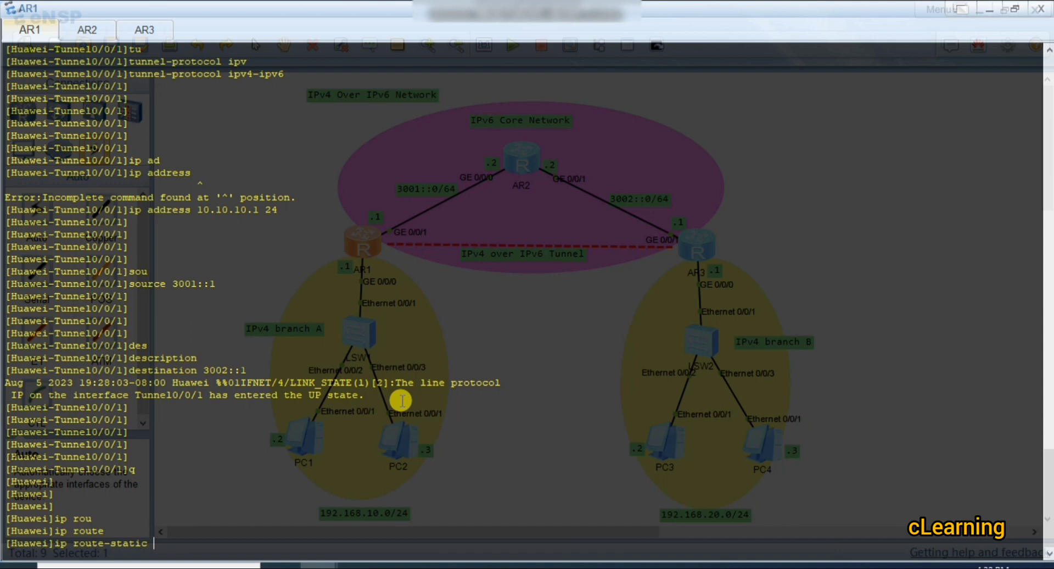
pyautogui.write('192.168.200')
pyautogui.press('BackSpace')
pyautogui.press('BackSpace')
pyautogui.write('.0 24')
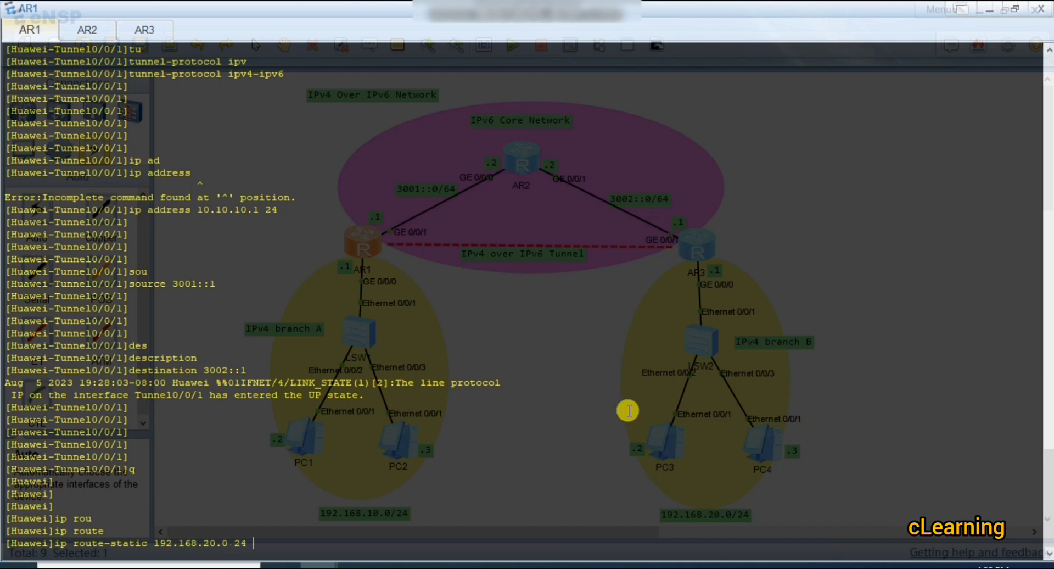
pyautogui.write(' tu')
pyautogui.press('Tab')
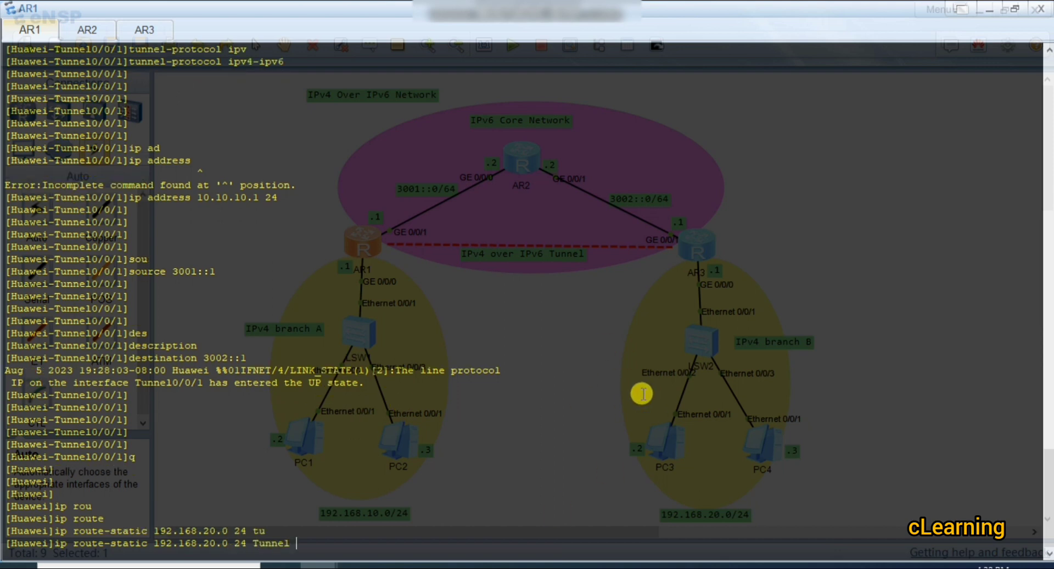
pyautogui.write('/0/1')
pyautogui.press('Return')
pyautogui.press('Return')
pyautogui.press('Return')
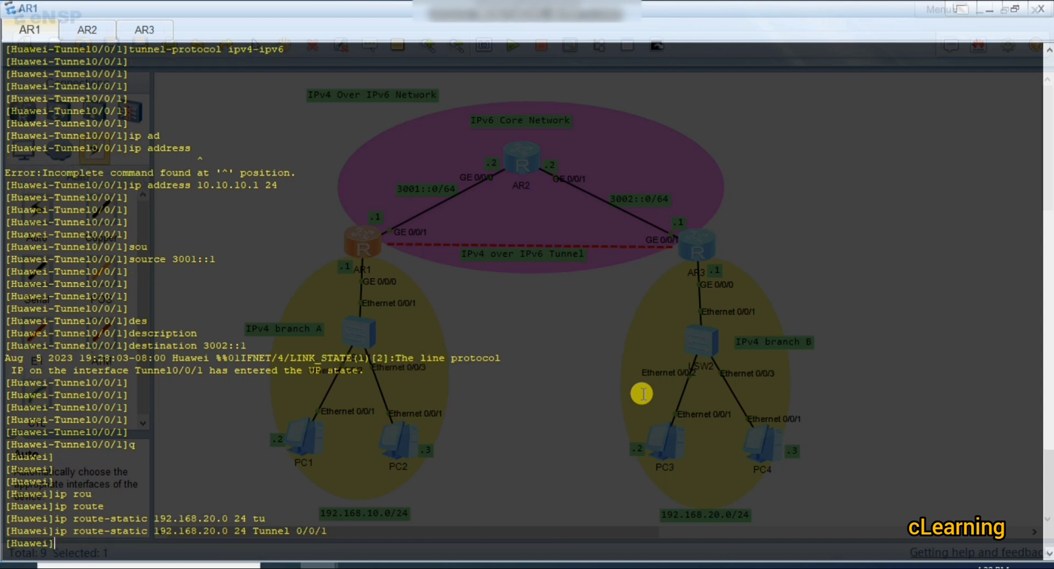
pyautogui.press('Return')
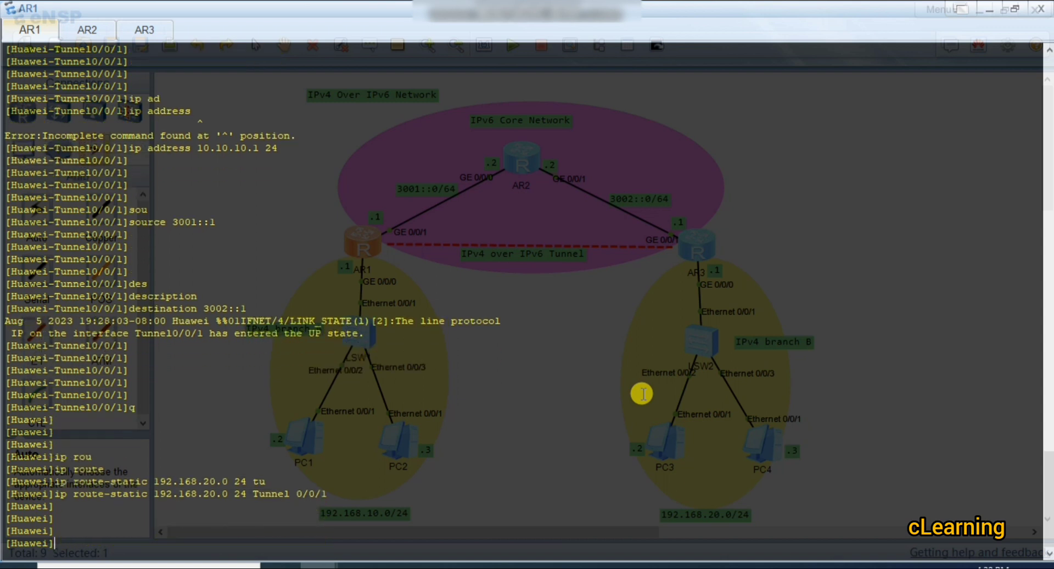
pyautogui.click(1014, 9)
# On AR3, leave the tunnel interface view and add a static route to 192.168.10.0 with prefix length 24 through Tunnel 0/0/1
pyautogui.doubleClick(697, 245)
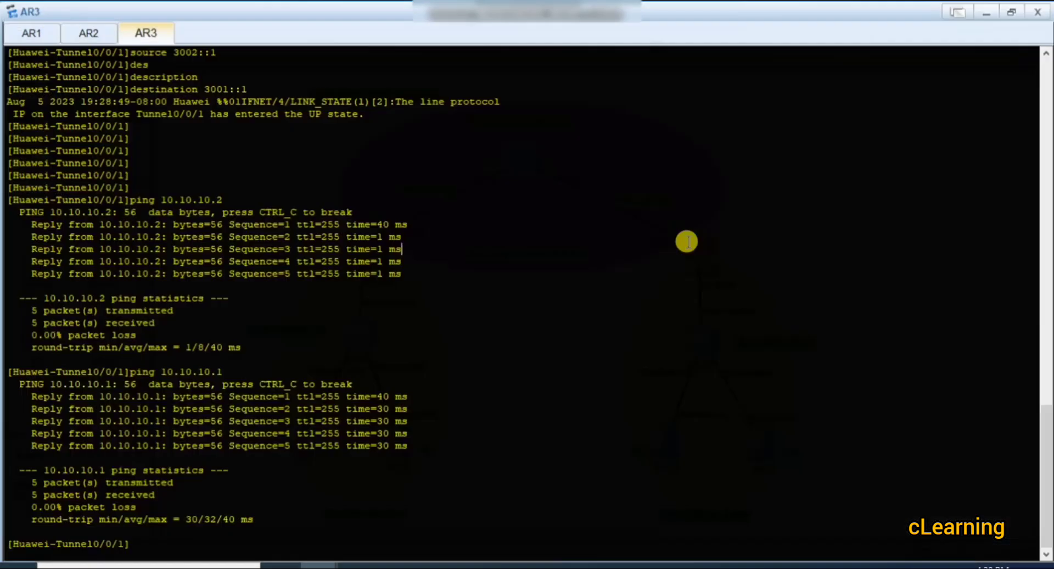
pyautogui.write('q')
pyautogui.press('Return')
pyautogui.write('ip')
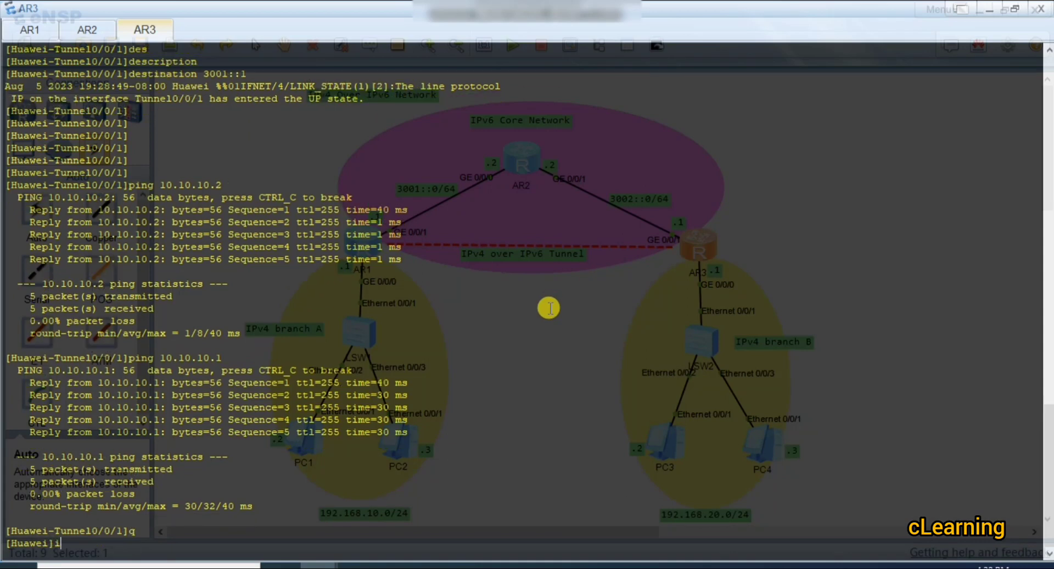
pyautogui.press('Tab')
pyautogui.write('rou')
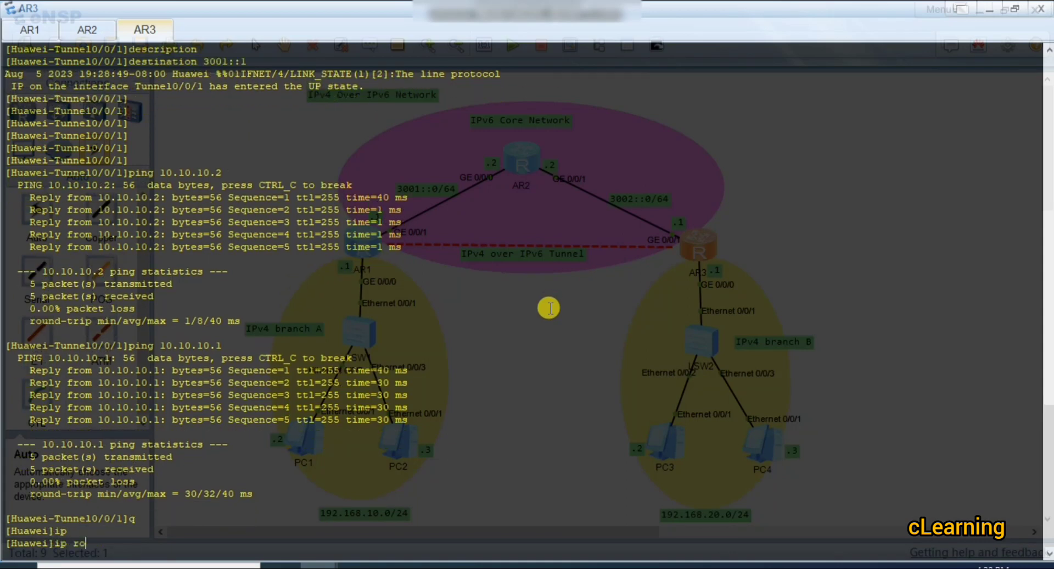
pyautogui.press('Tab')
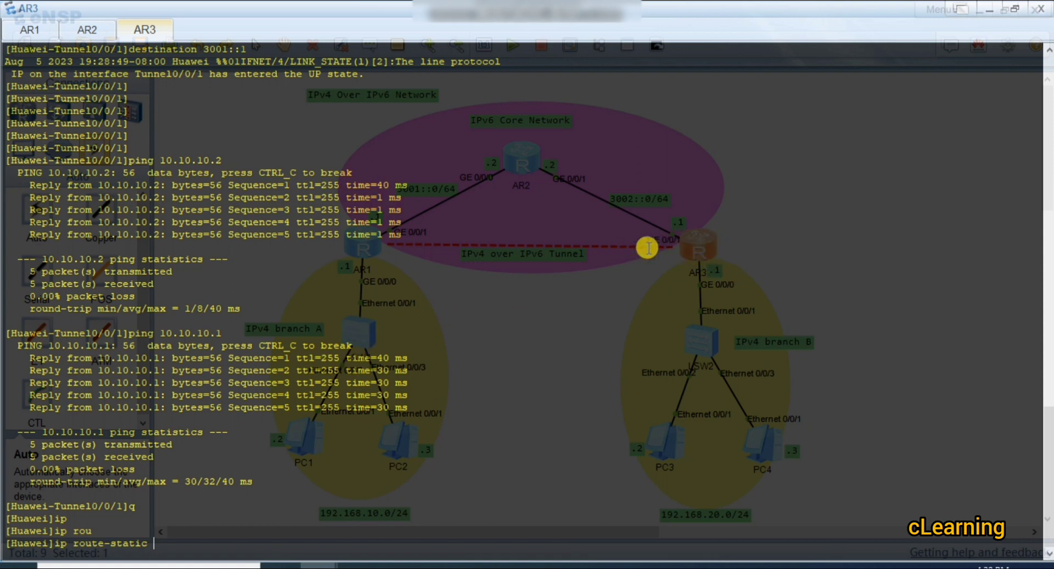
pyautogui.write('19')
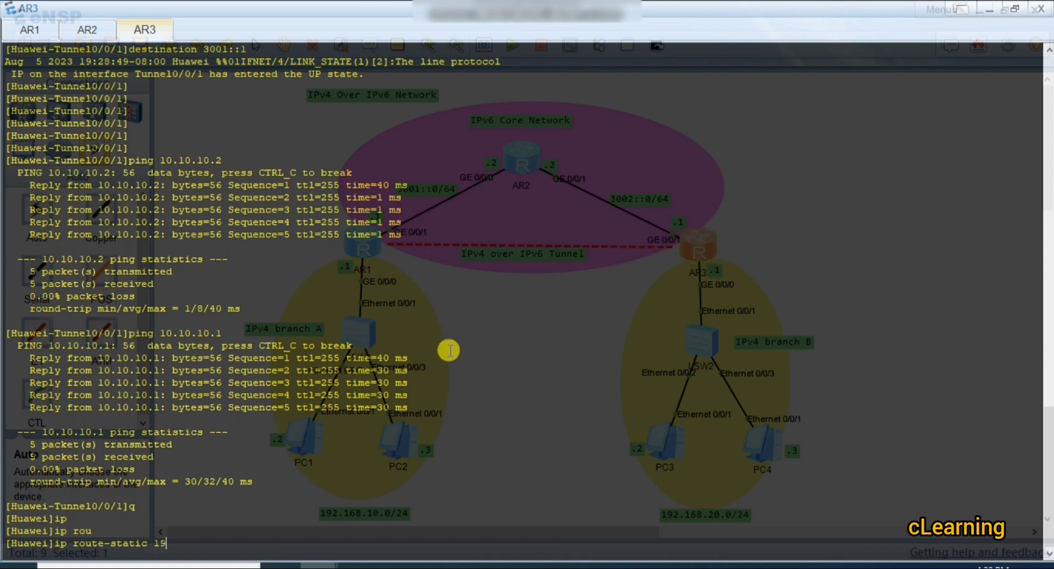
pyautogui.write('2.168.10.0 24 tu')
pyautogui.press('Tab')
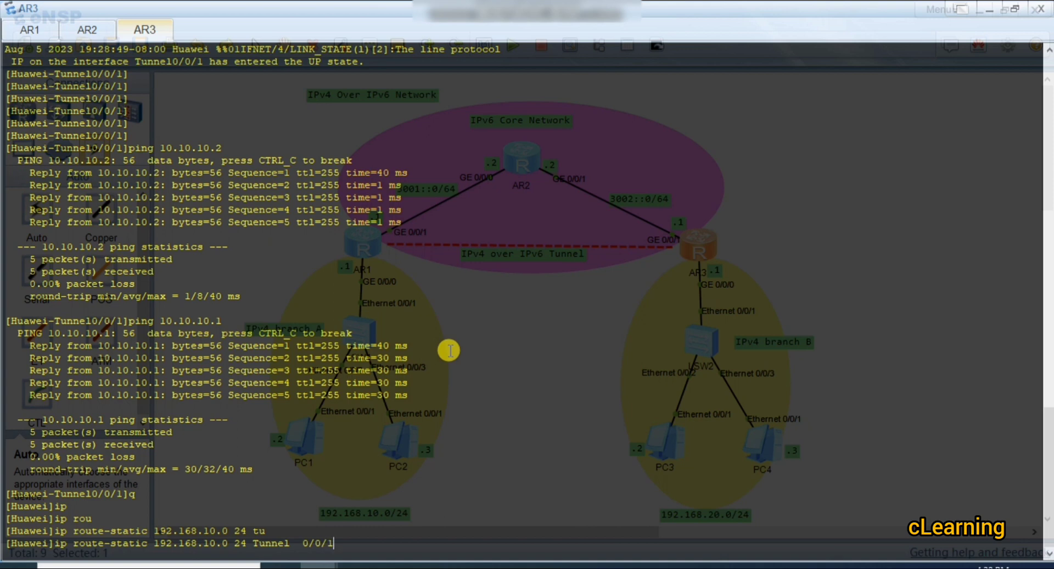
pyautogui.write('0/0/1')
pyautogui.press('Return')
pyautogui.press('Return')
pyautogui.press('Return')
pyautogui.press('Return')
pyautogui.press('Return')
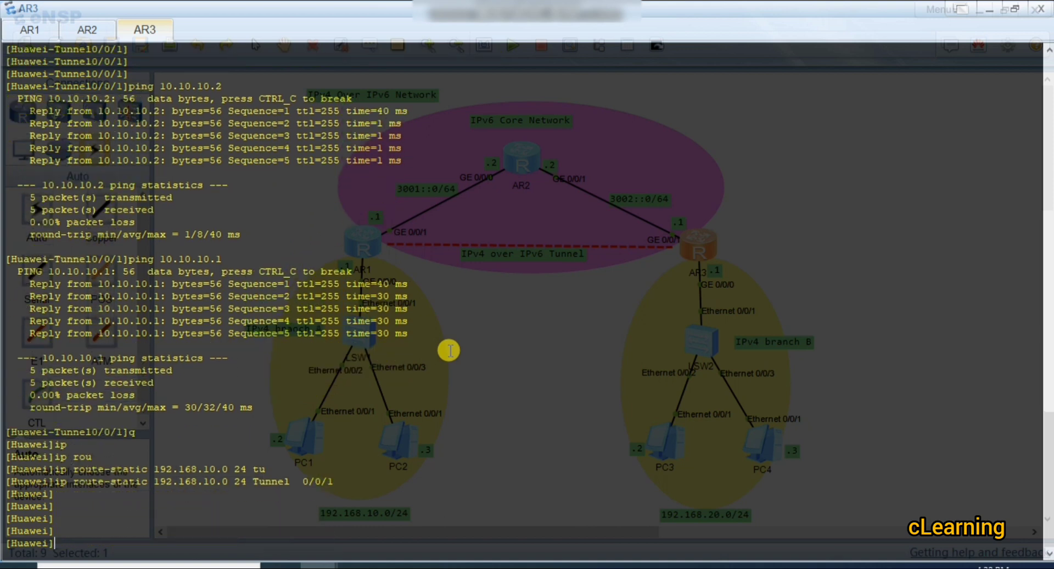
pyautogui.click(989, 11)
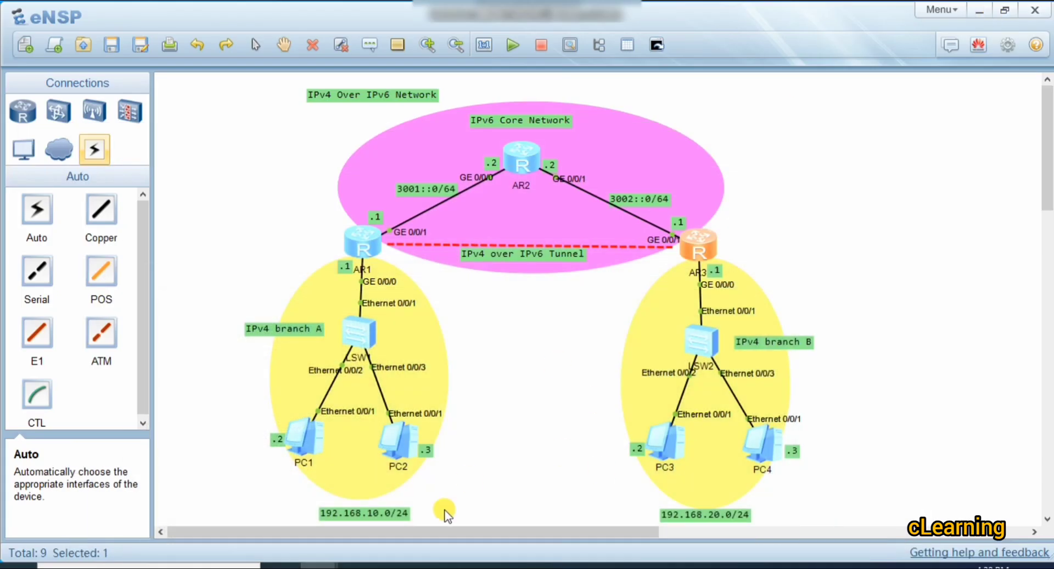
# Test connectivity from PC1 to branch B by pinging 192.168.20.2 and 192.168.20.3
pyautogui.doubleClick(325, 447)
pyautogui.press('Up')
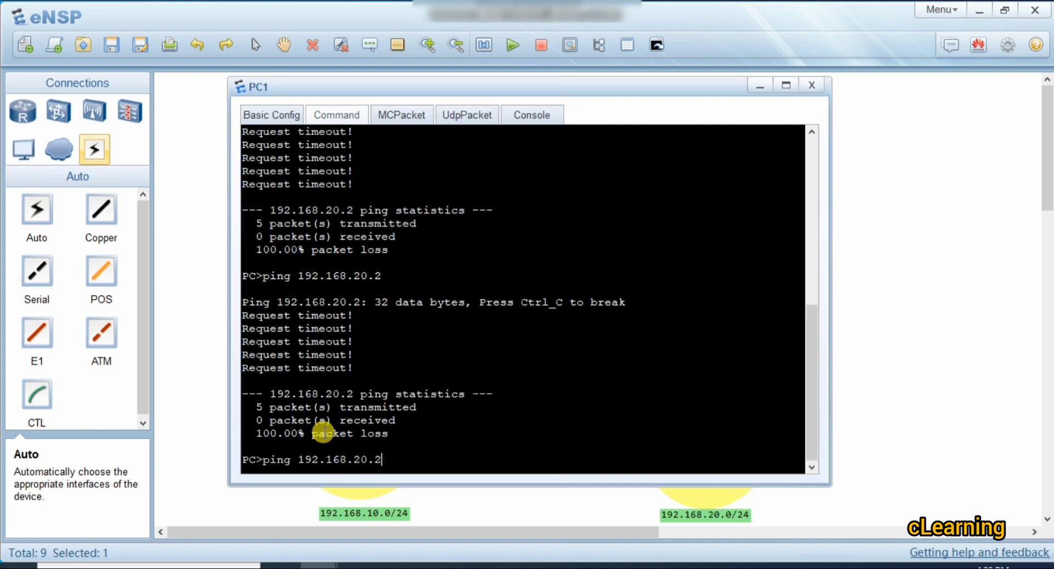
pyautogui.press('Return')
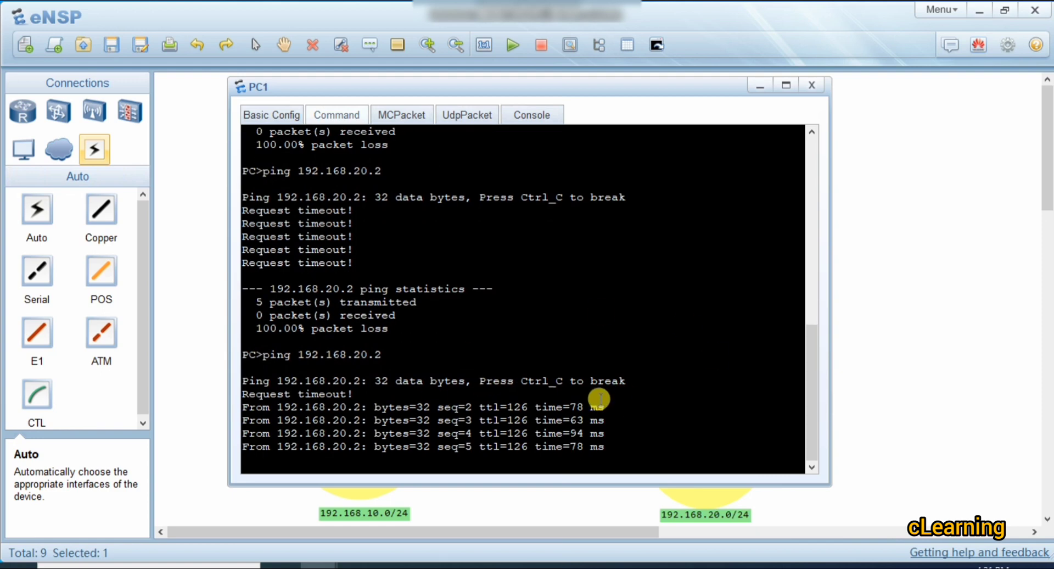
pyautogui.press('Up')
pyautogui.press('BackSpace')
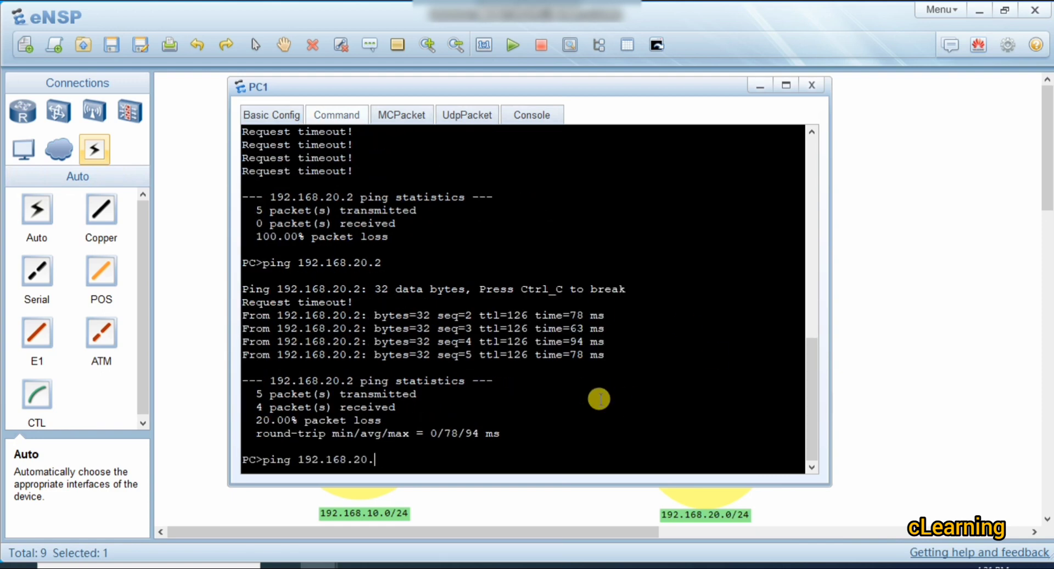
pyautogui.write('3')
pyautogui.press('Return')
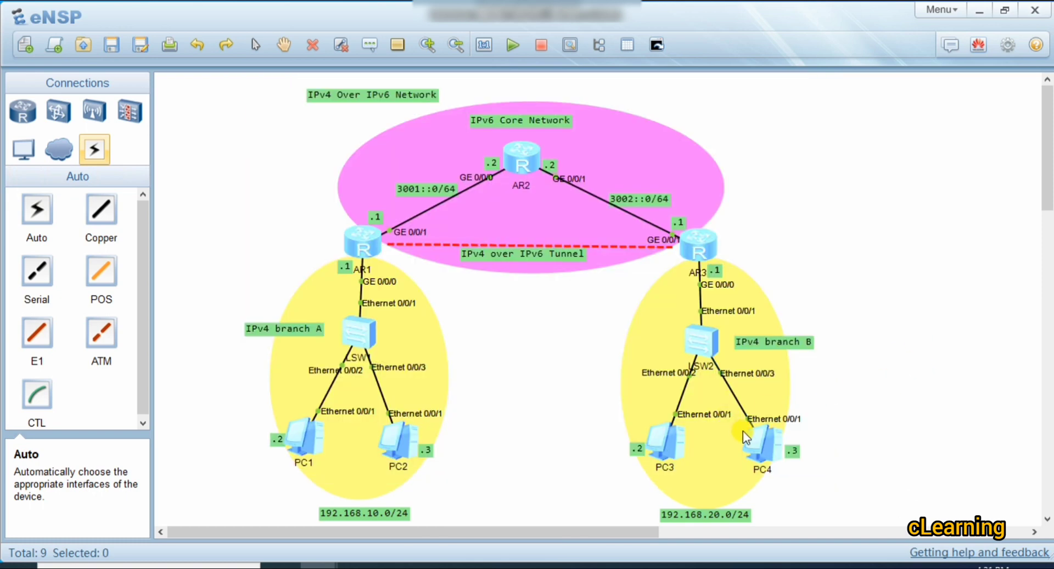
pyautogui.doubleClick(748, 442)
pyautogui.click(977, 380)
# Trace the route from PC1 to branch B host 192.168.20.2
pyautogui.doubleClick(299, 439)
pyautogui.doubleClick(311, 439)
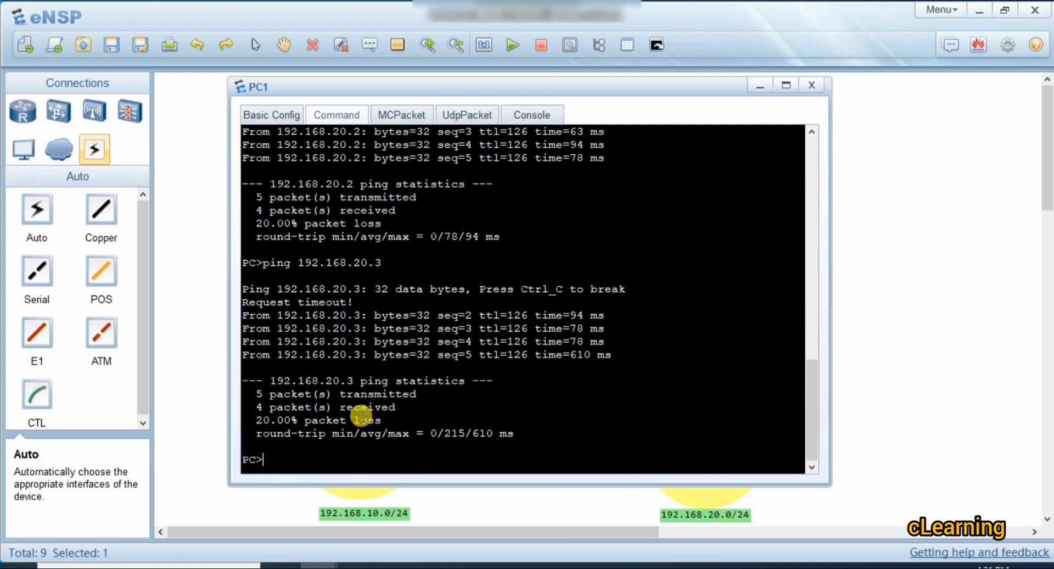
pyautogui.write('tracert 192.168.20')
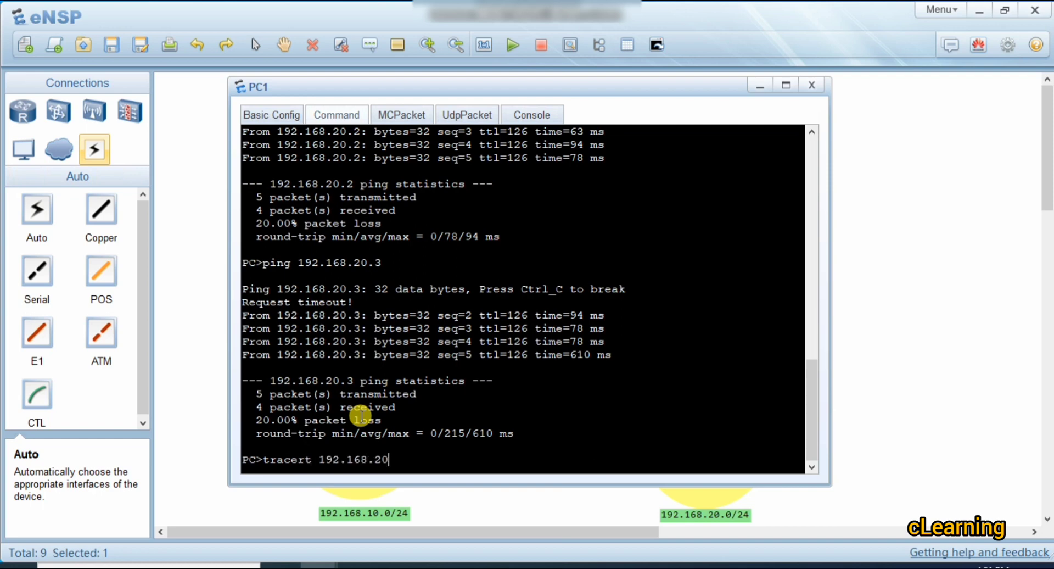
pyautogui.write('.2')
pyautogui.click(857, 347)
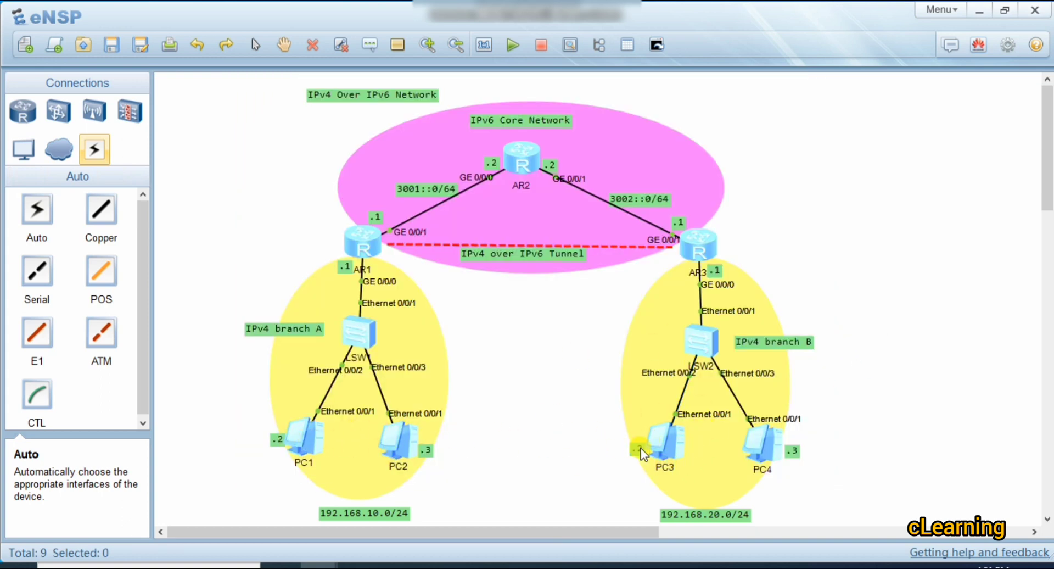
pyautogui.doubleClick(304, 439)
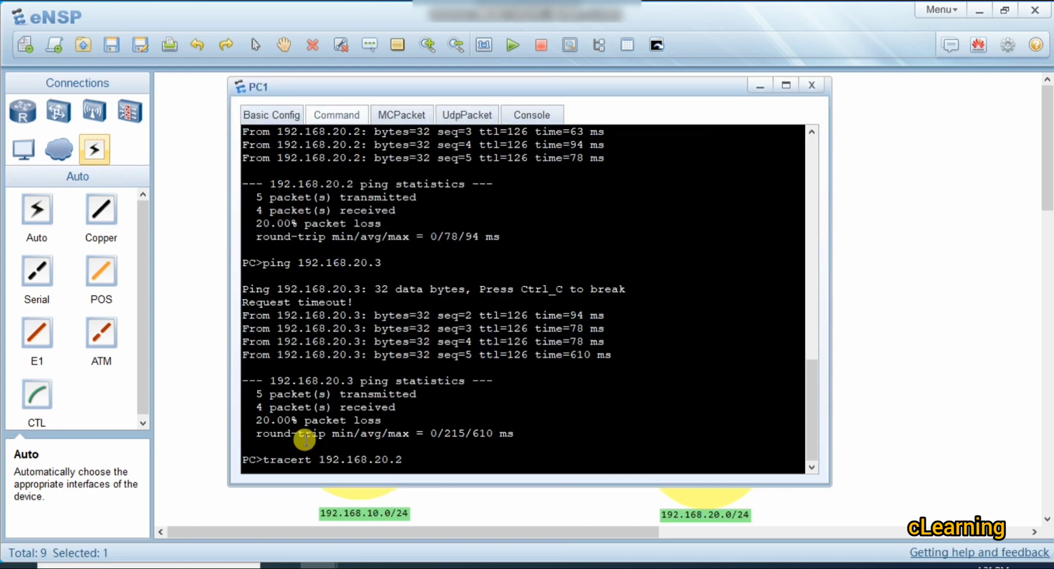
pyautogui.press('Return')
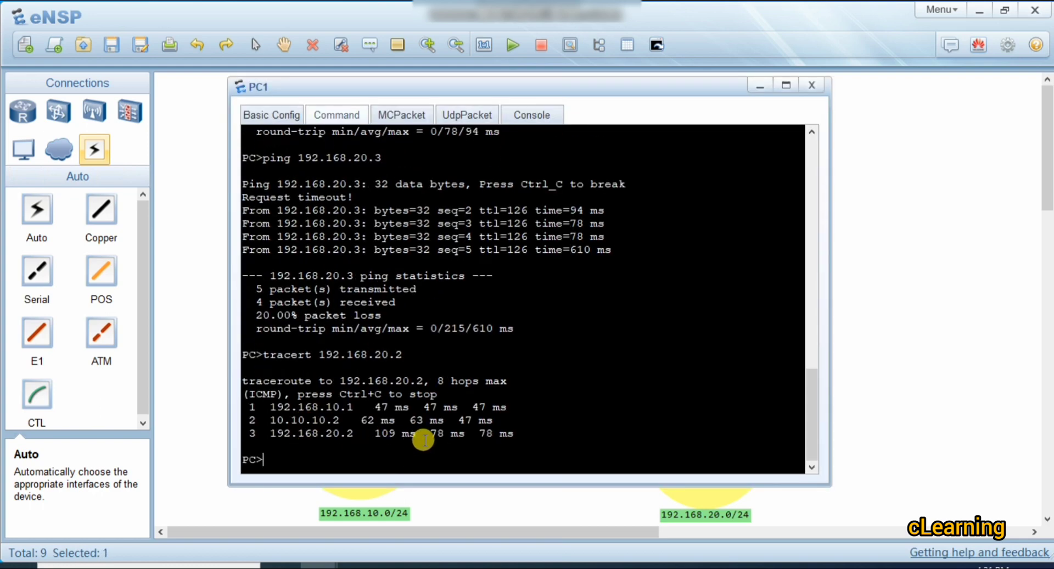
# Compare each hop of PC1's traceroute output with the routers and hosts in the topology, moving the PC1 window out of the way
pyautogui.moveTo(431, 82); pyautogui.dragTo(846, 77)
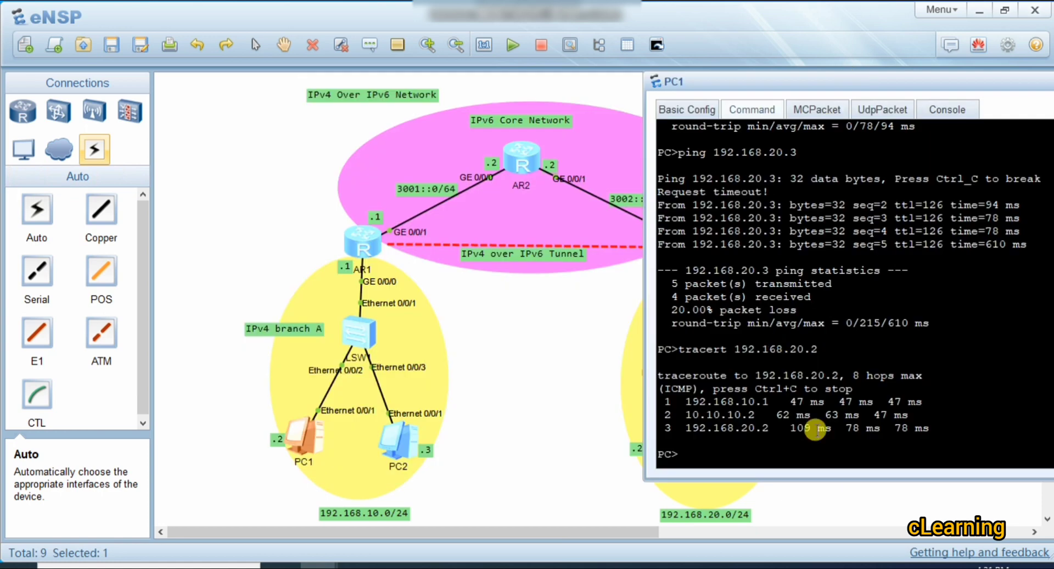
pyautogui.moveTo(734, 403); pyautogui.dragTo(779, 404)
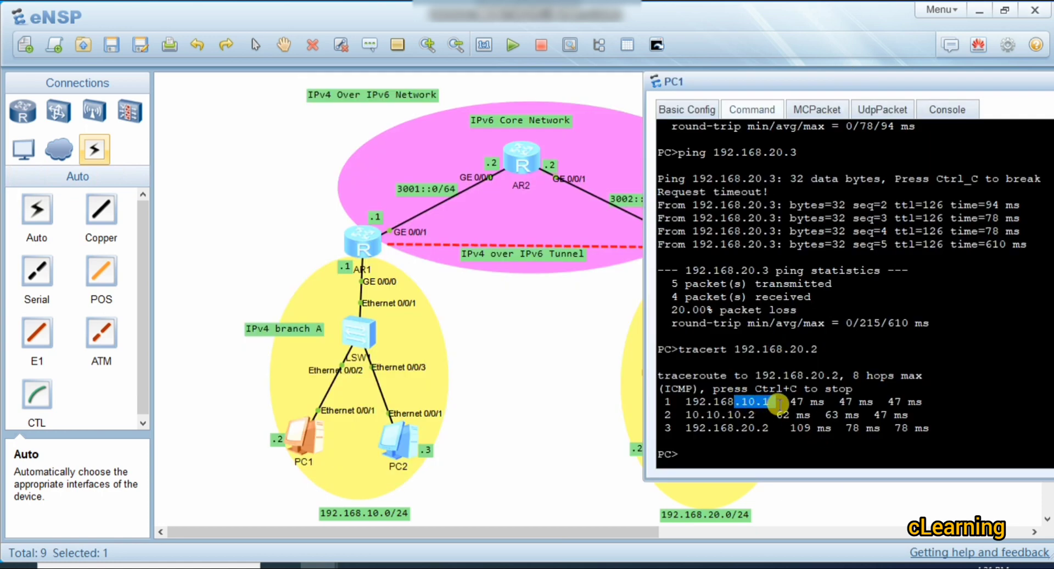
pyautogui.click(380, 252)
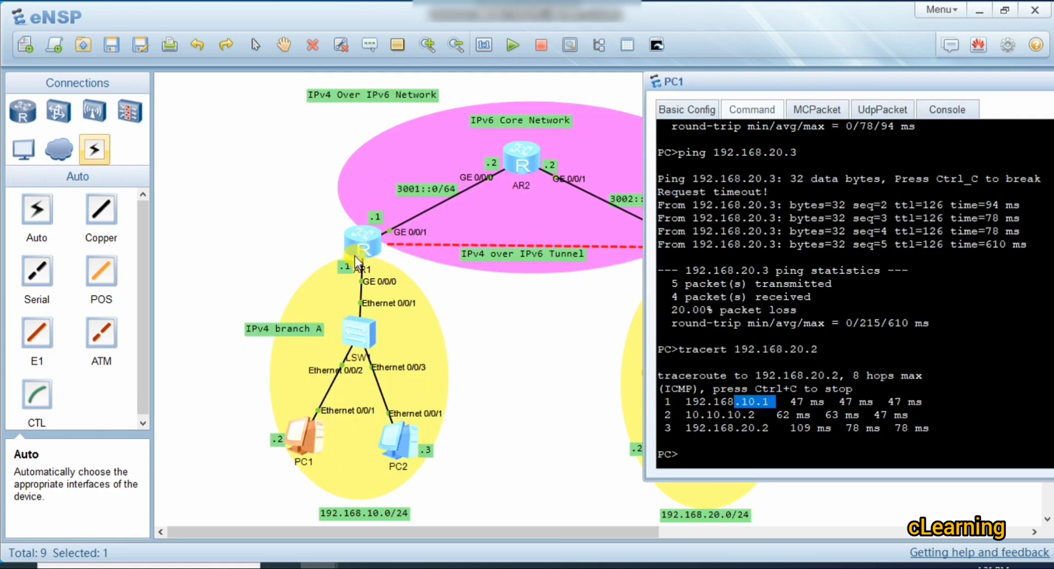
pyautogui.moveTo(756, 416); pyautogui.dragTo(700, 411)
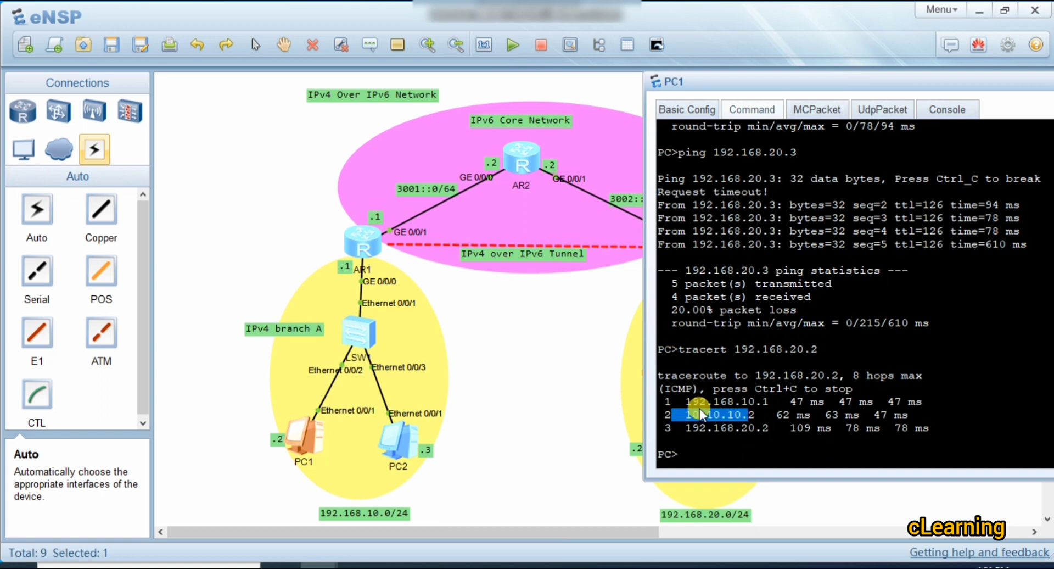
pyautogui.moveTo(741, 82); pyautogui.dragTo(717, 270)
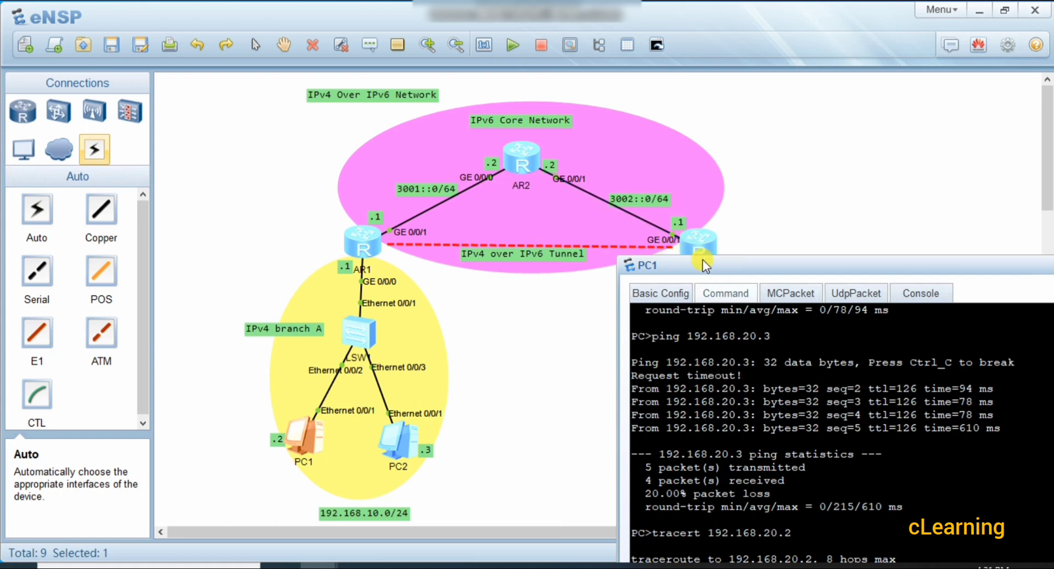
pyautogui.moveTo(702, 260); pyautogui.dragTo(159, 59)
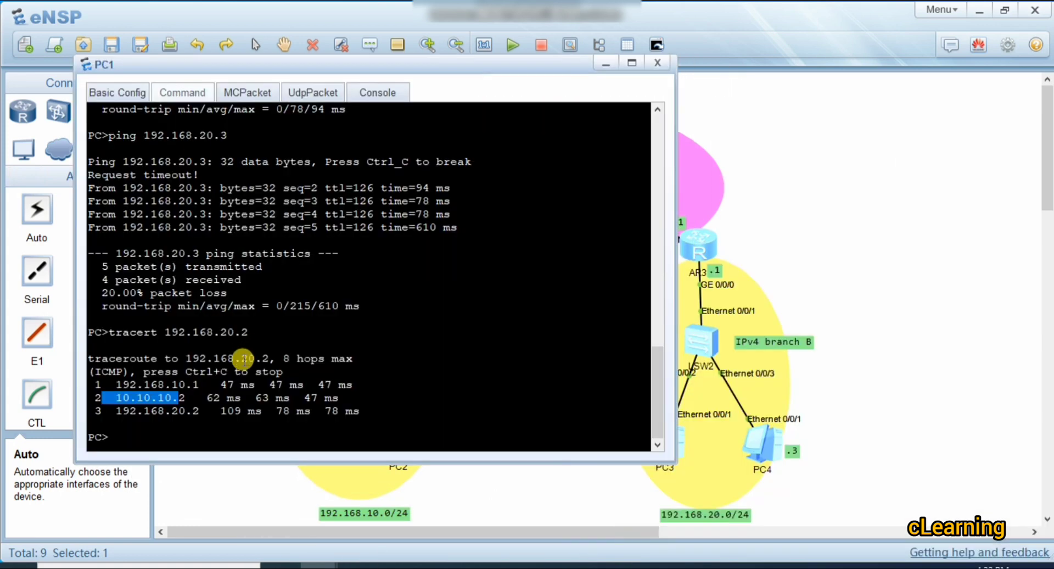
pyautogui.moveTo(171, 410); pyautogui.dragTo(199, 412)
pyautogui.click(791, 329)
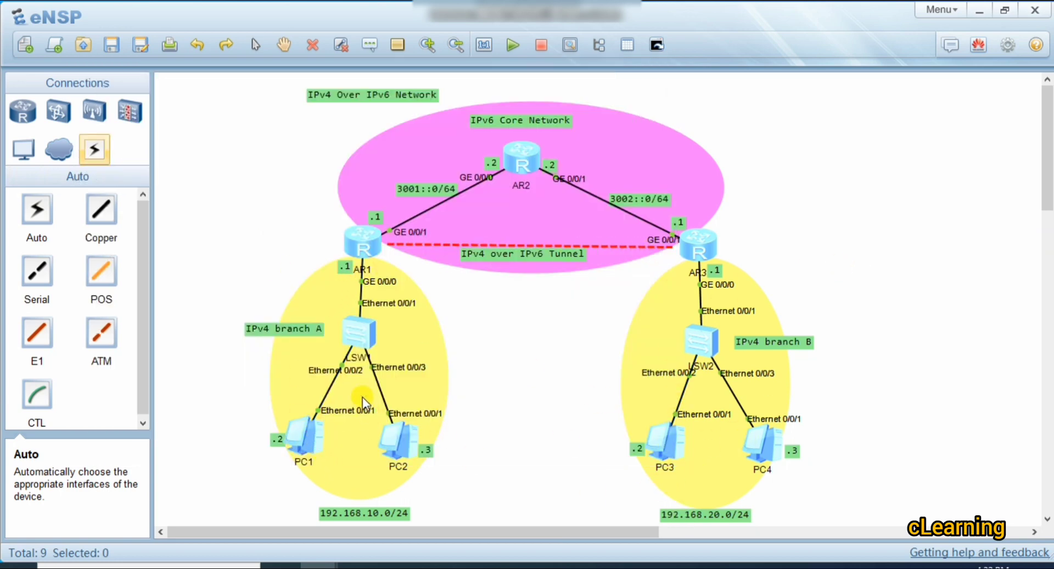
# Reopen PC1's command window, highlight the complete traceroute output, and return to the topology
pyautogui.doubleClick(312, 424)
pyautogui.moveTo(341, 405); pyautogui.dragTo(90, 329)
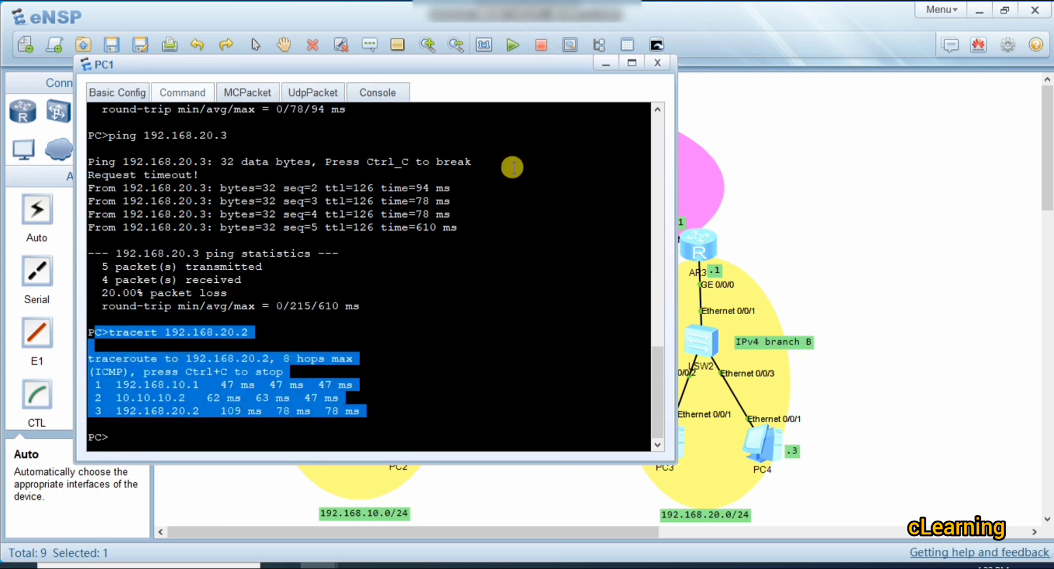
pyautogui.click(606, 63)
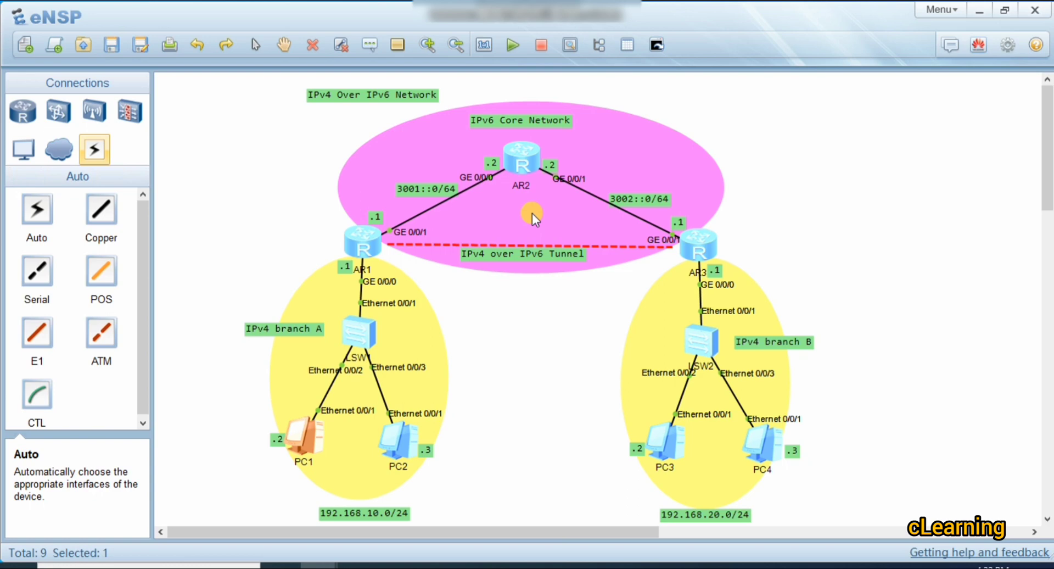
pyautogui.click(839, 170)
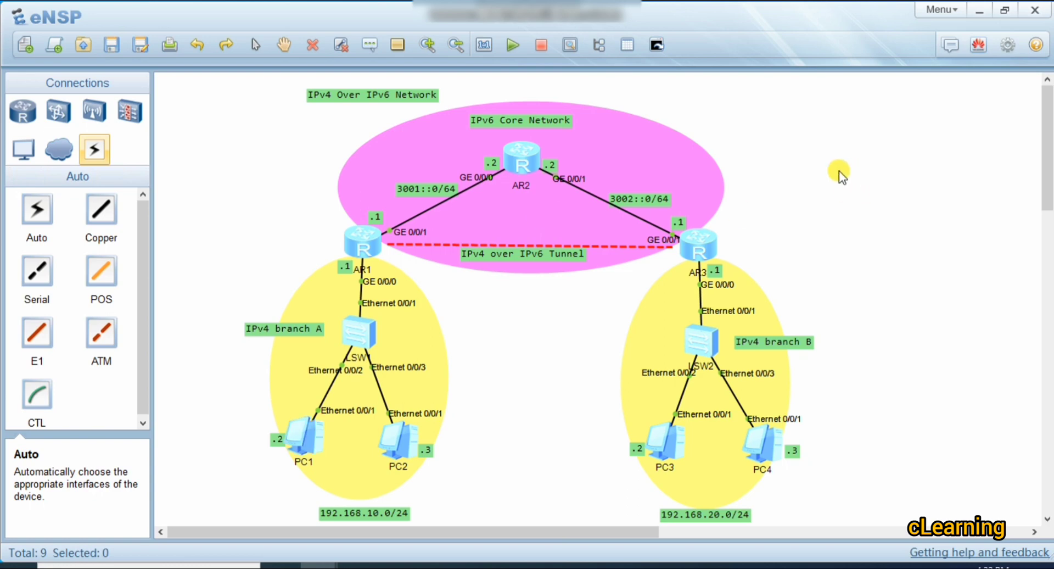